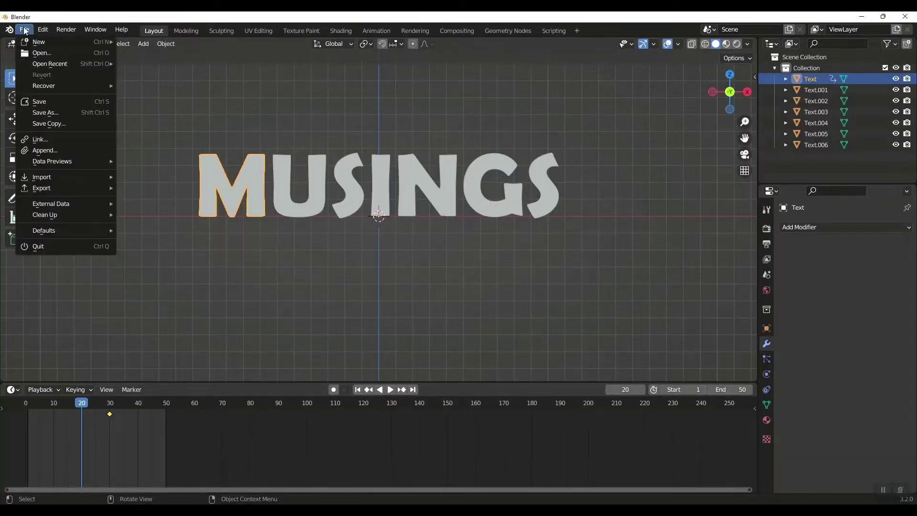
Step: Start a new General file, discarding the unsaved MUSINGS scene
mouse_move(62, 42)
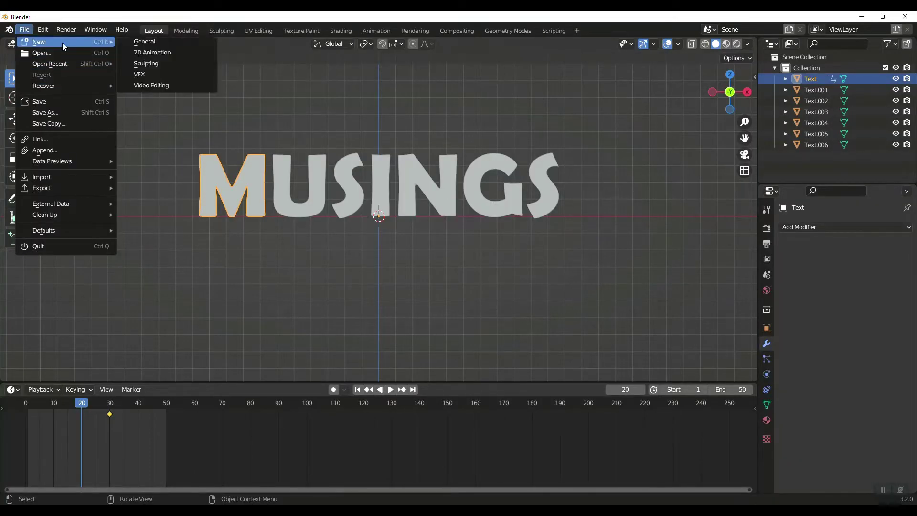
click(148, 42)
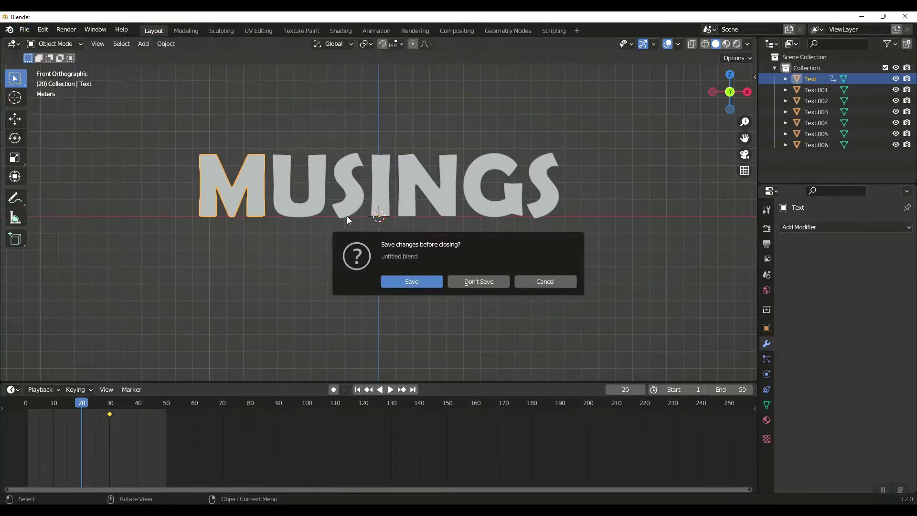
click(476, 282)
Step: Switch to front view and delete the default cube, camera and light
key(KP_1)
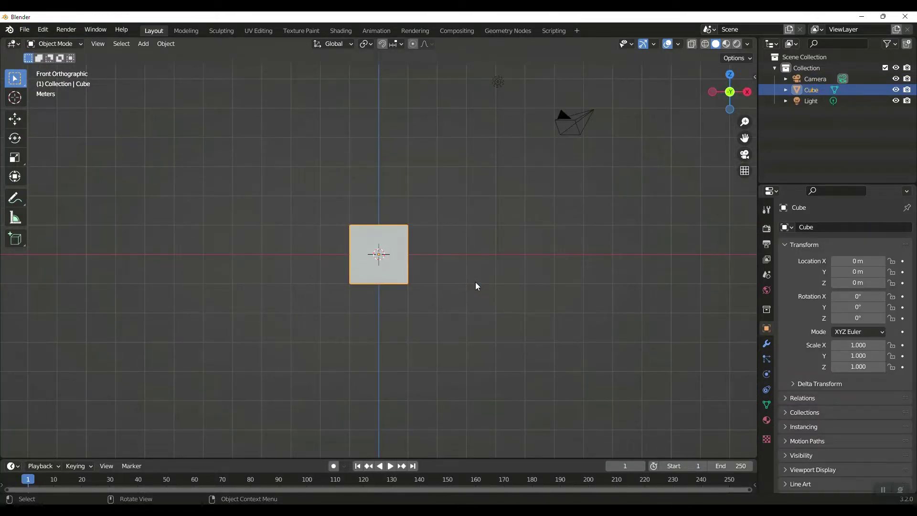
key(a)
key(Delete)
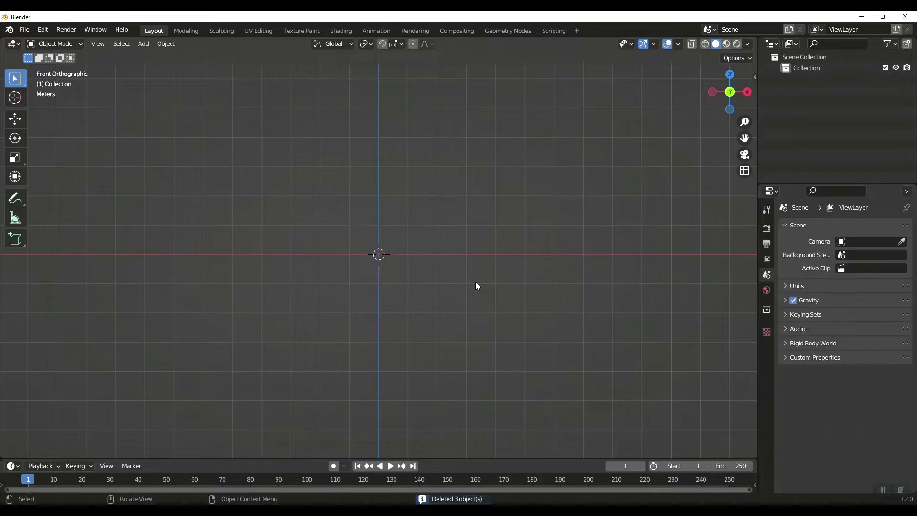
key(shift+a)
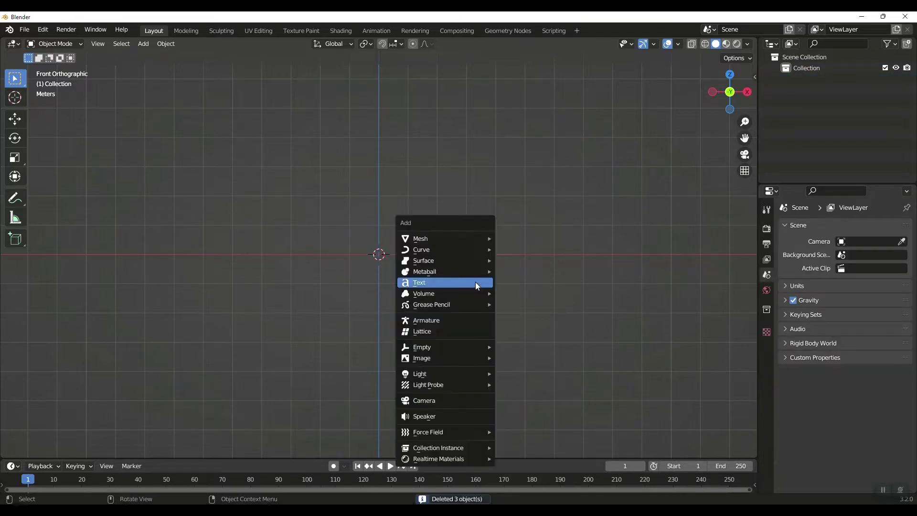
Step: Add a text object rotated 90° on X, with horizontal alignment set to Center
click(428, 282)
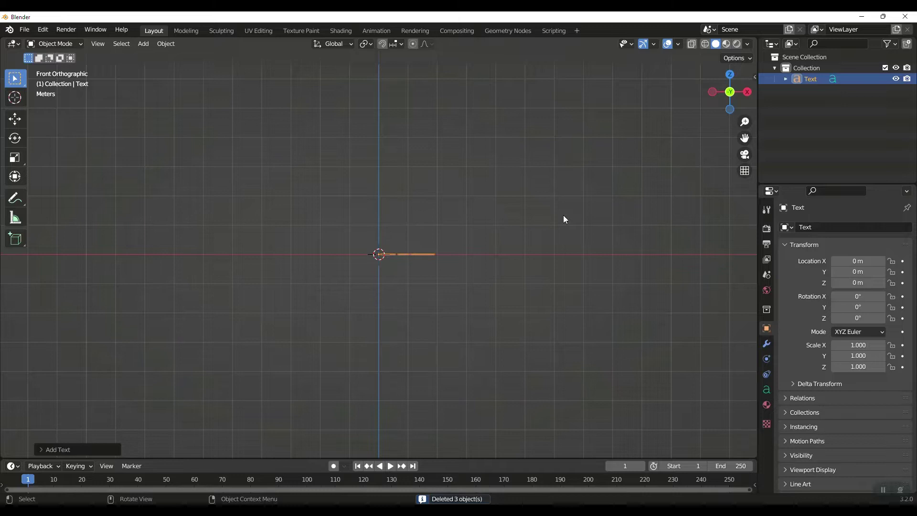
text(rx)
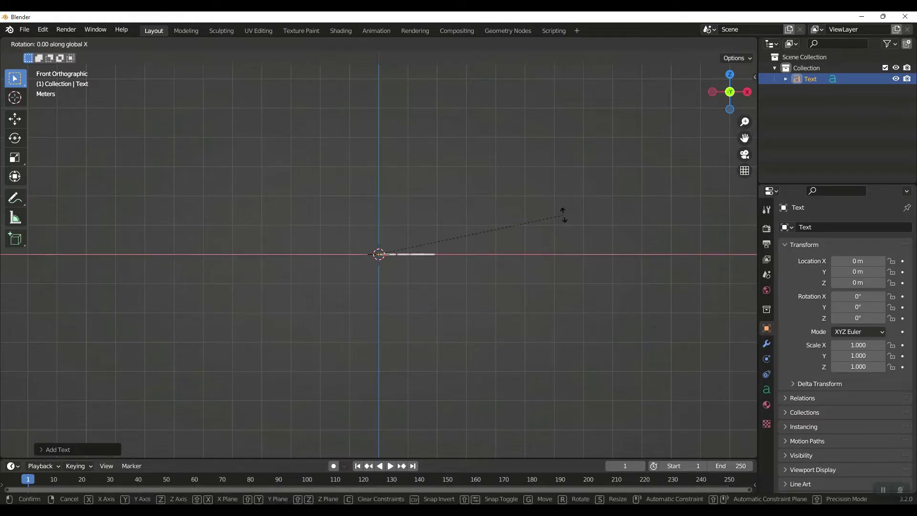
text(90)
key(Return)
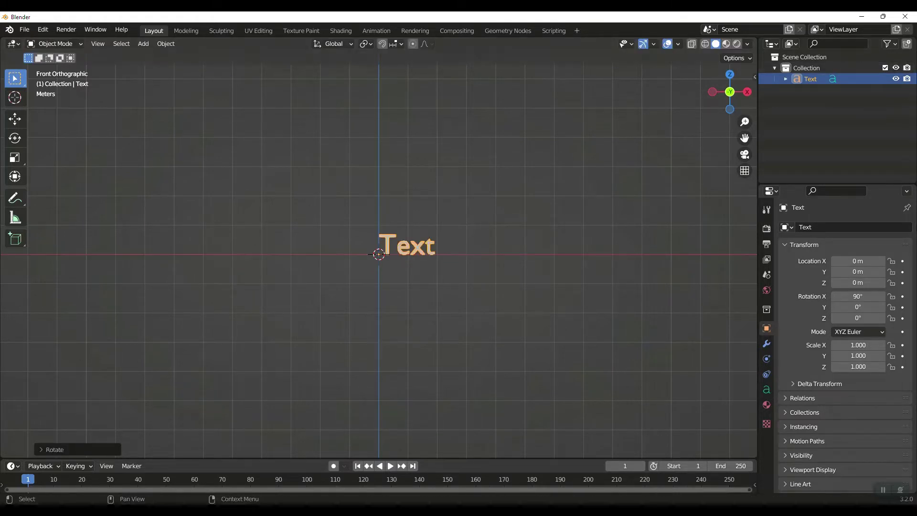
click(766, 389)
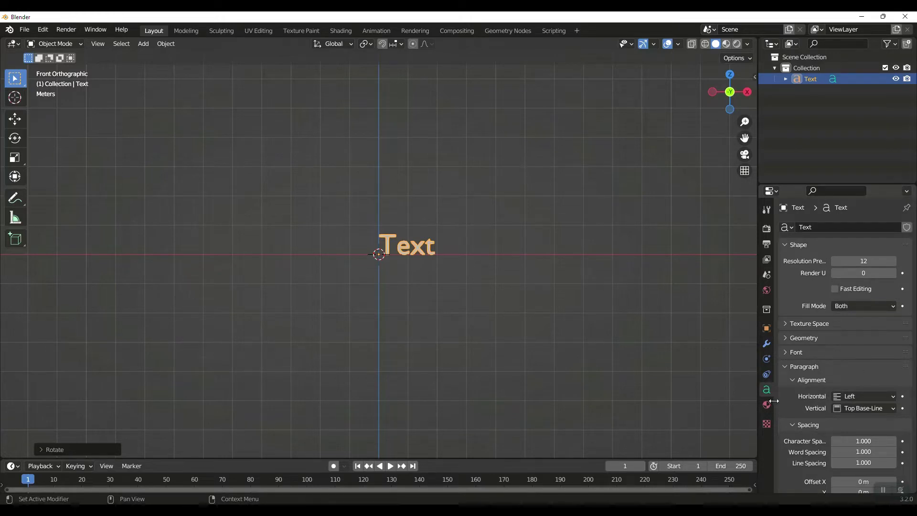
click(869, 395)
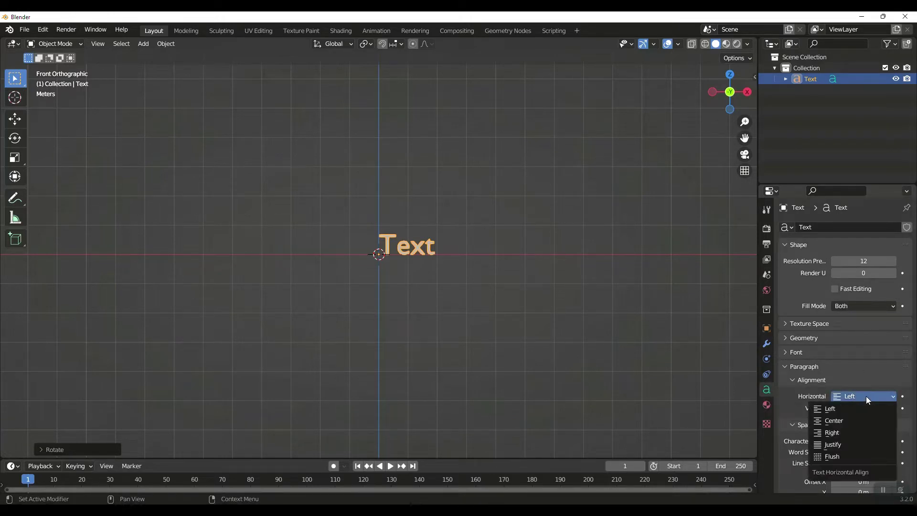
click(854, 418)
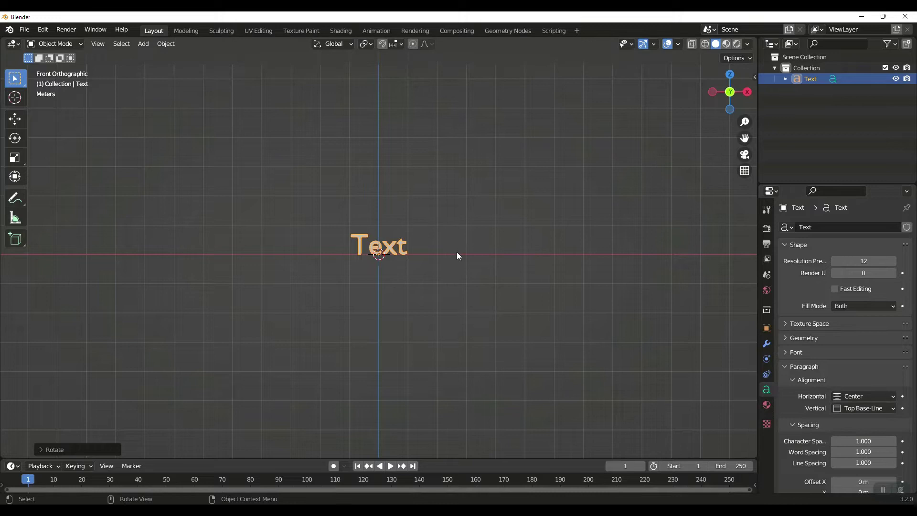
Step: Replace the word 'Text' with MUSINGS in Edit Mode
key(Tab)
key(BackSpace)
key(BackSpace)
key(BackSpace)
key(BackSpace)
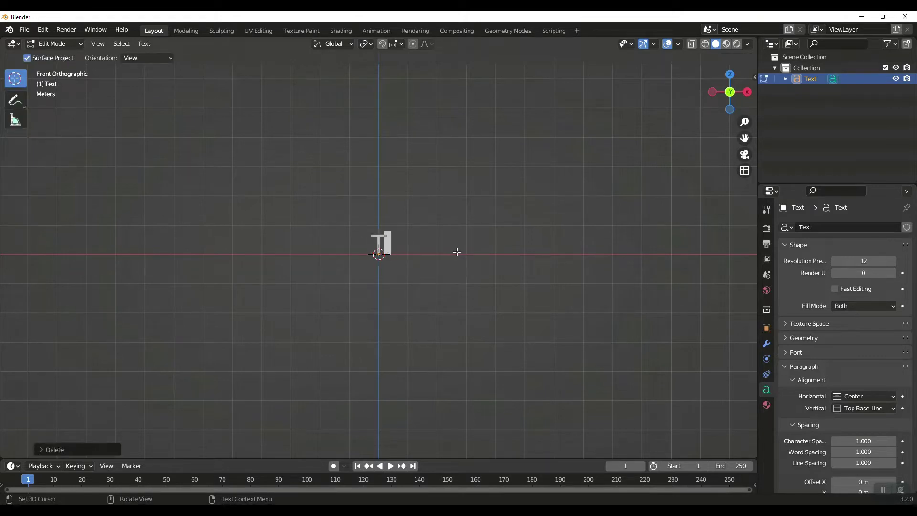
text(MUSINGS)
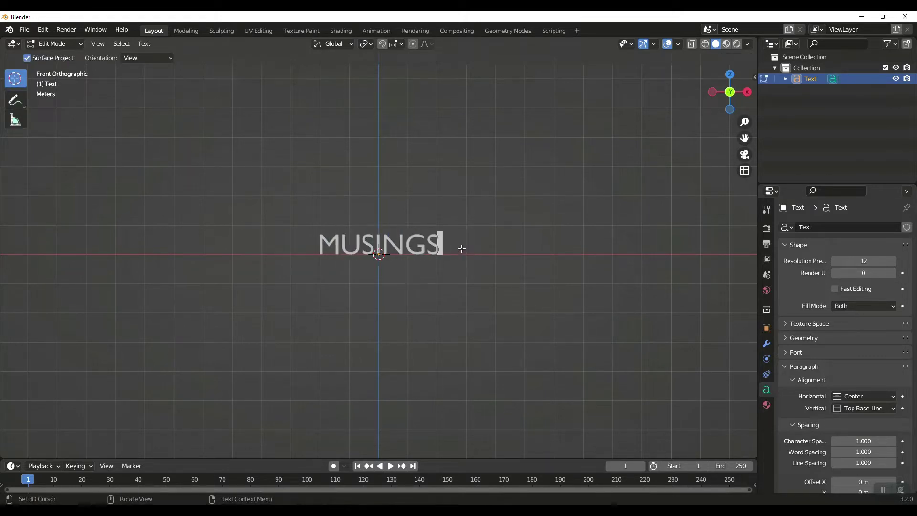
key(Tab)
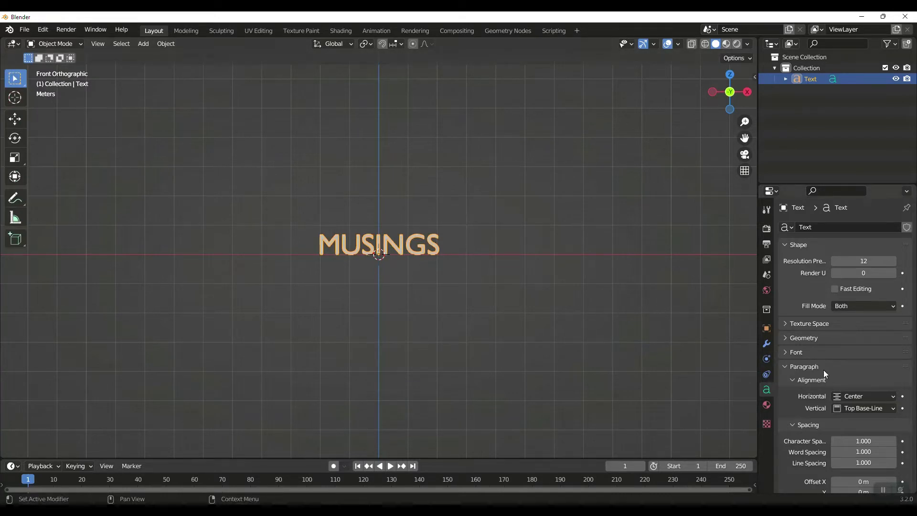
Step: Set the Regular font to Berlin Sans FB Demi Bold
click(786, 352)
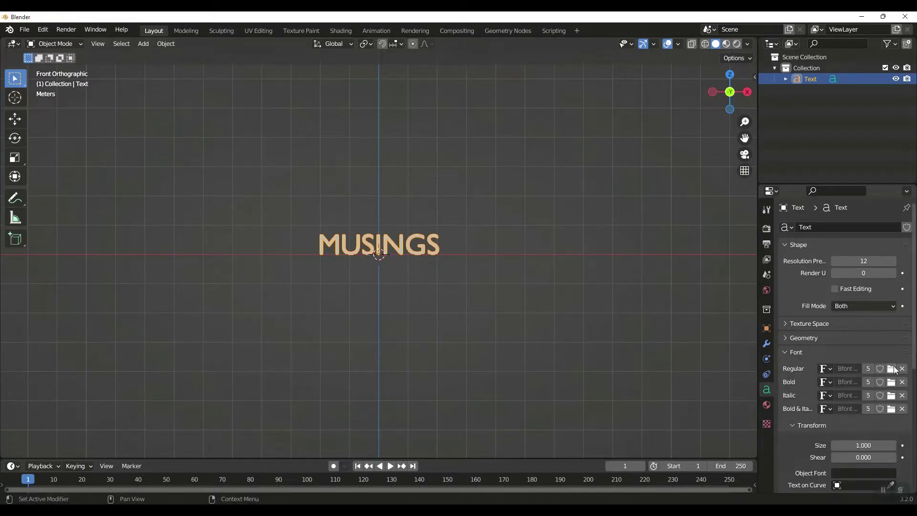
click(891, 368)
scroll(590, 352, down, 5)
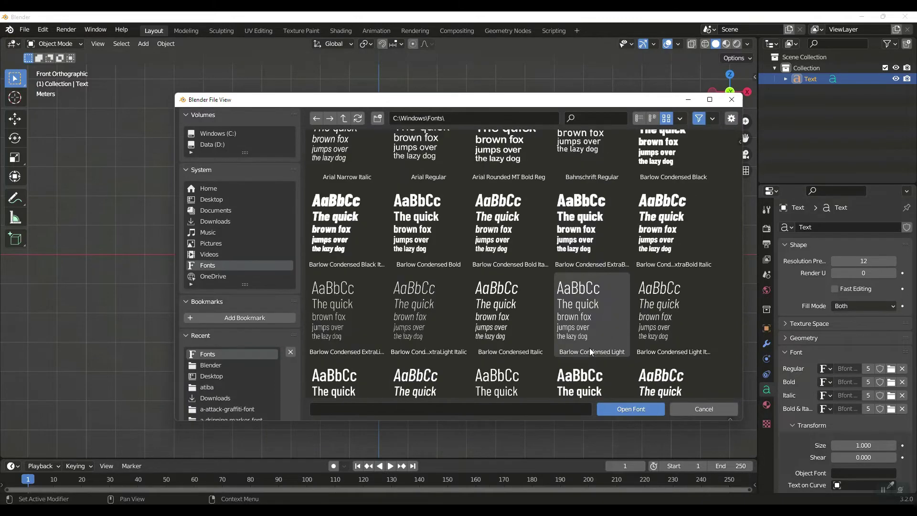
scroll(591, 352, down, 5)
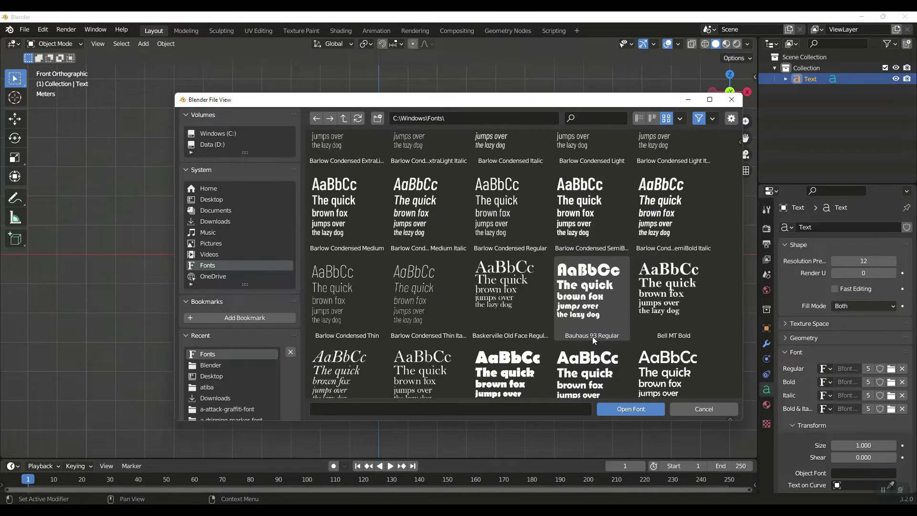
scroll(592, 336, down, 5)
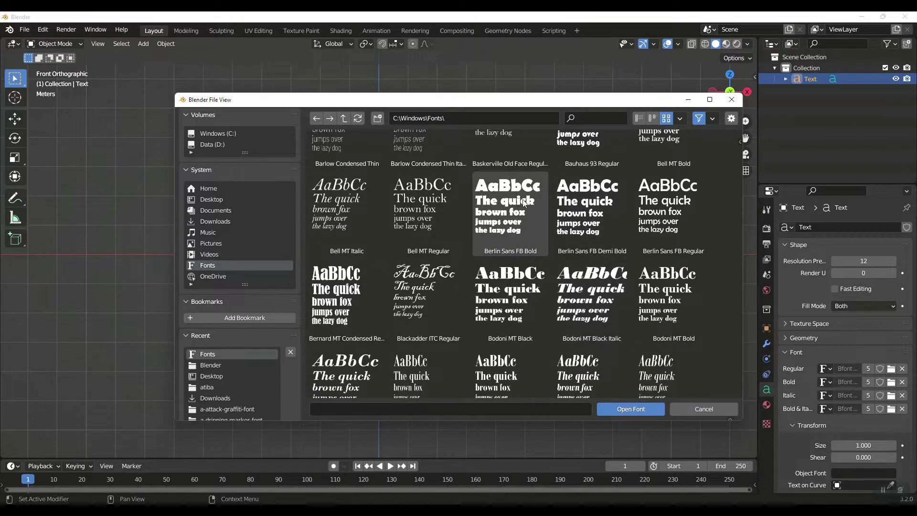
click(589, 208)
click(630, 408)
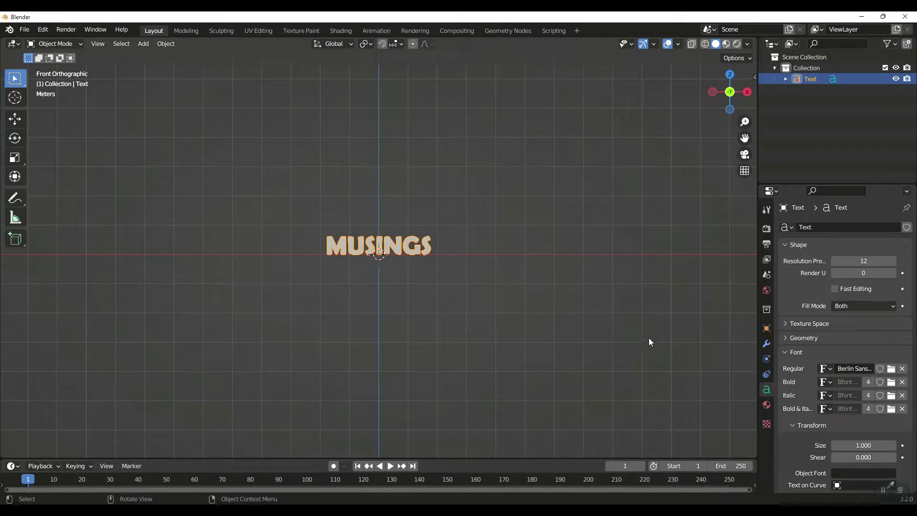
Step: Scale the MUSINGS text up by a factor of 6
key(s)
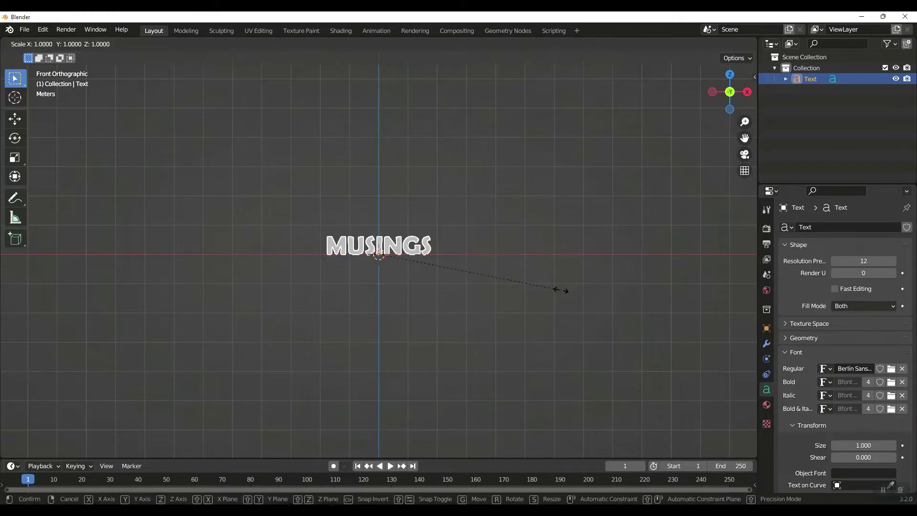
text(6)
key(Return)
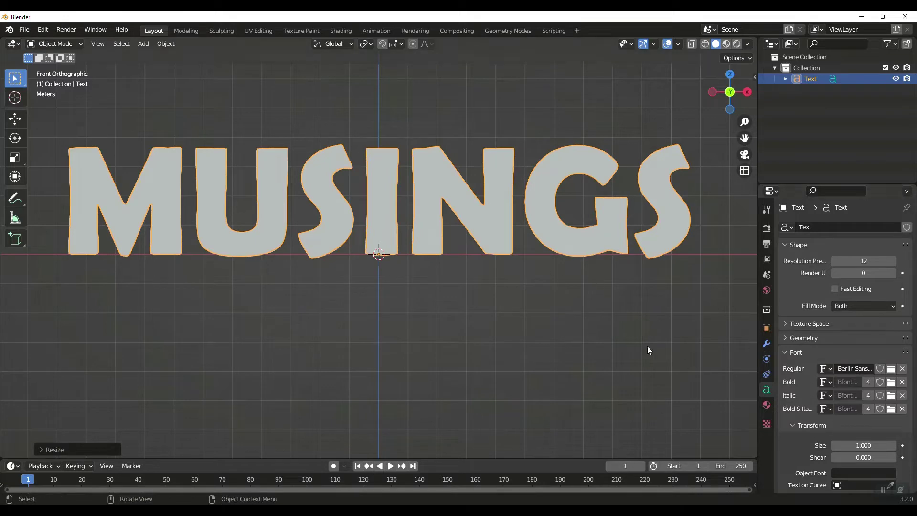
Step: Set the Geometry extrude depth to 0.1 m and return to front view
middle_drag(646, 345, 811, 372)
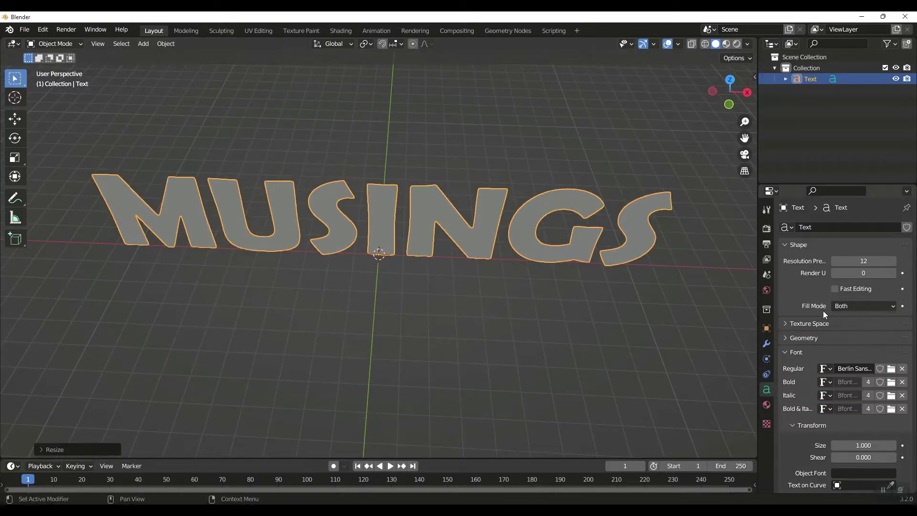
scroll(826, 327, down, 6)
scroll(828, 333, down, 3)
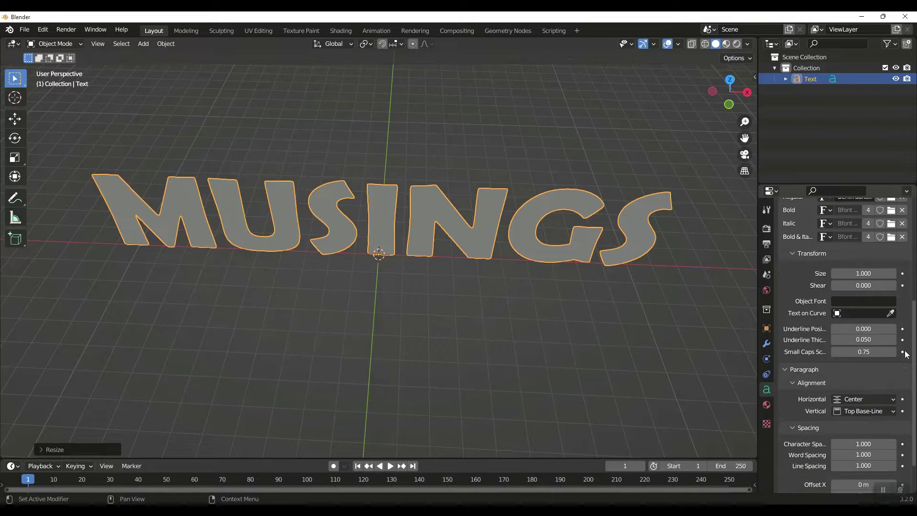
scroll(812, 325, up, 7)
click(789, 299)
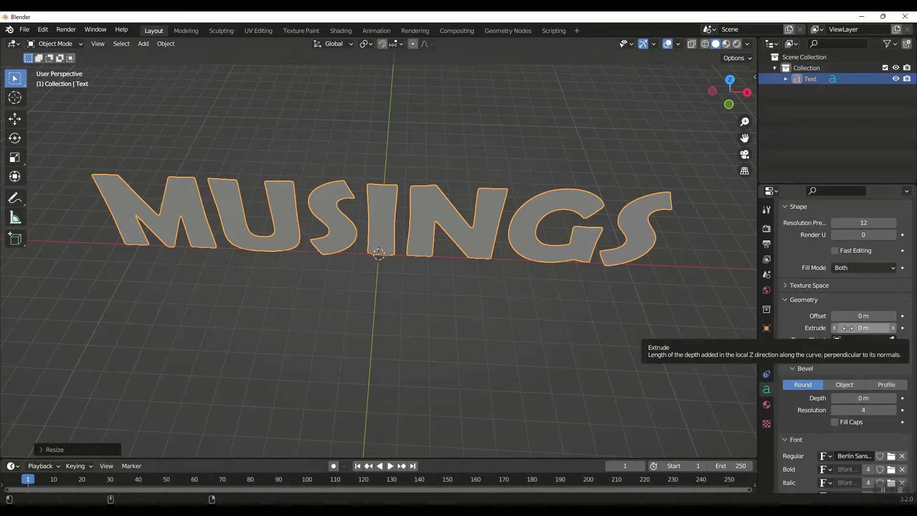
drag(845, 329, 867, 328)
click(867, 328)
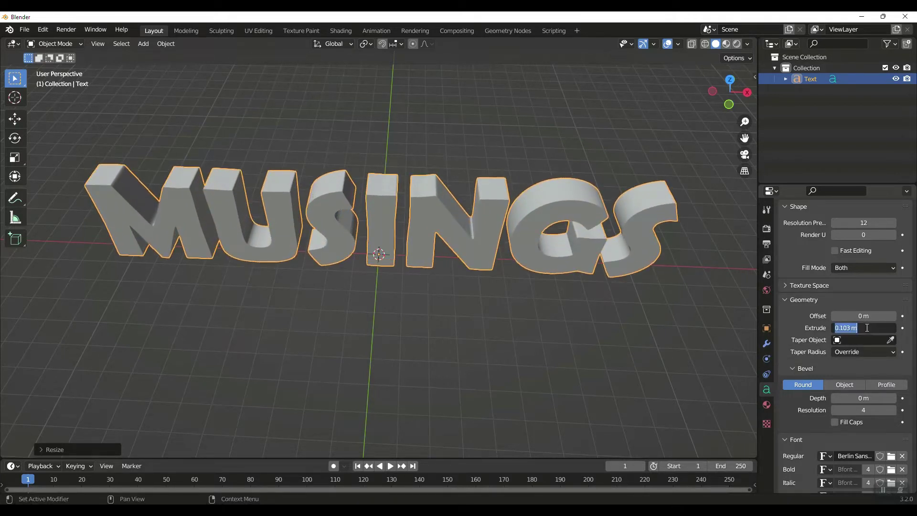
text(0.1)
key(Return)
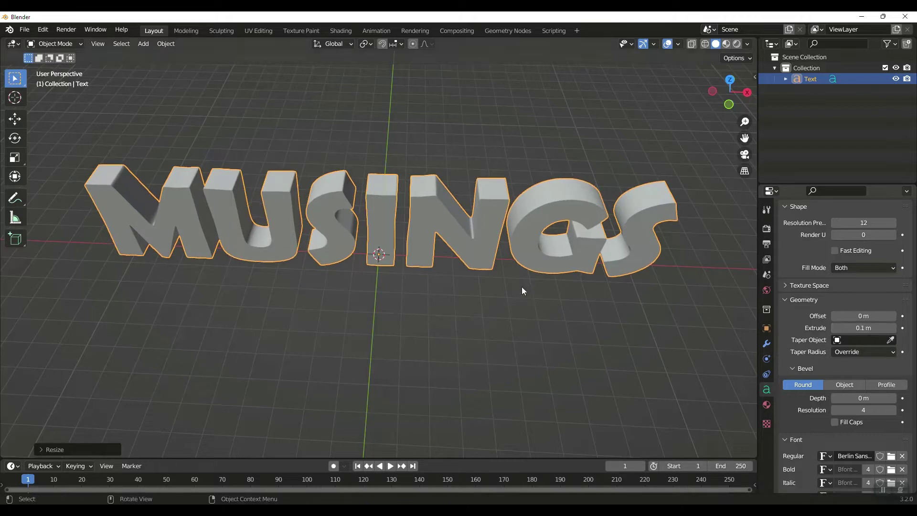
key(KP_1)
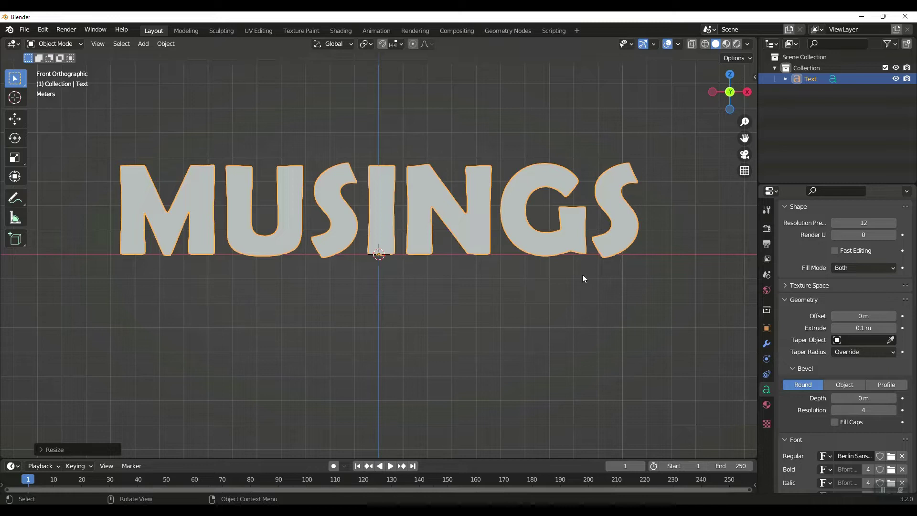
Step: Convert the MUSINGS text to a mesh and check its geometry in Edit Mode
right_click(631, 233)
mouse_move(630, 233)
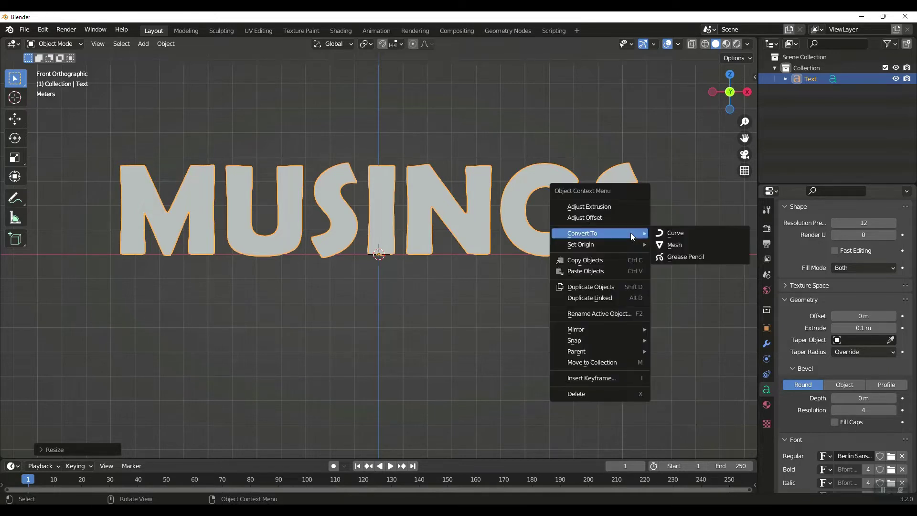
click(675, 243)
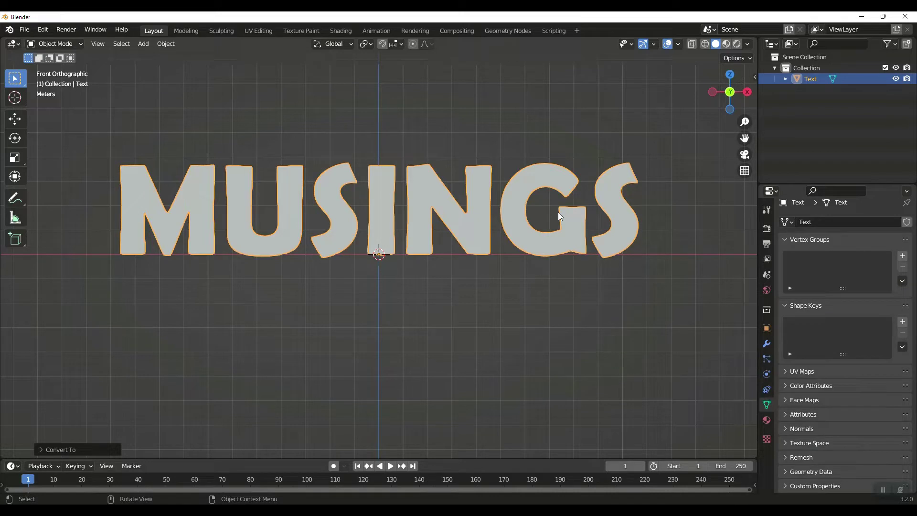
key(Tab)
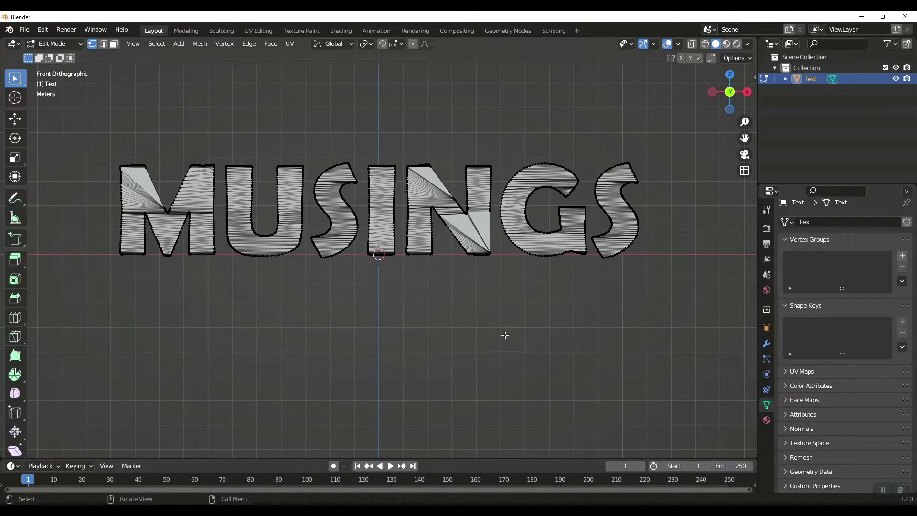
key(Tab)
Step: Add a Sharp Remesh modifier with Remove Disconnected off and octree depth 8
click(765, 344)
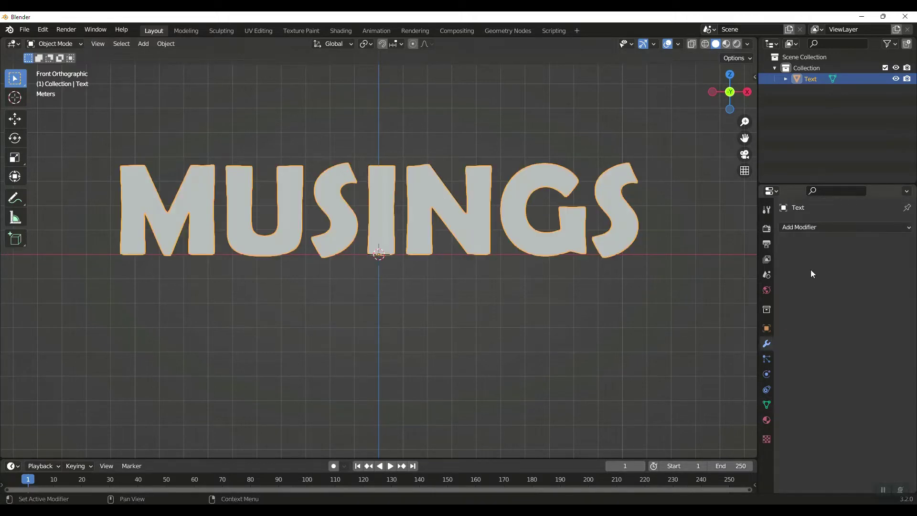
click(817, 228)
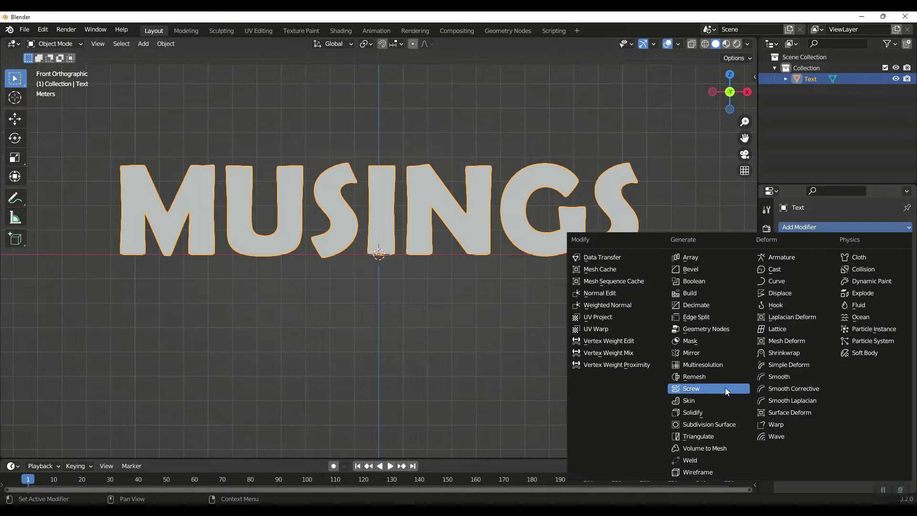
click(712, 377)
click(860, 261)
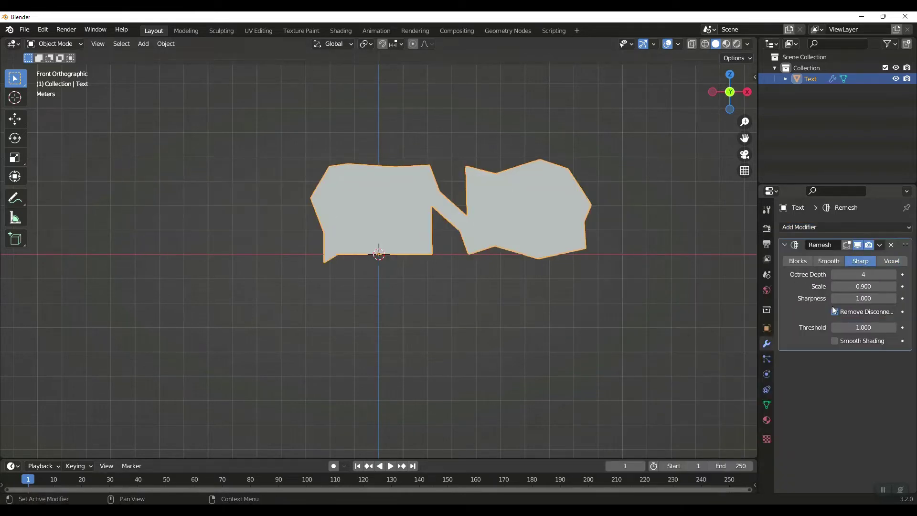
click(834, 312)
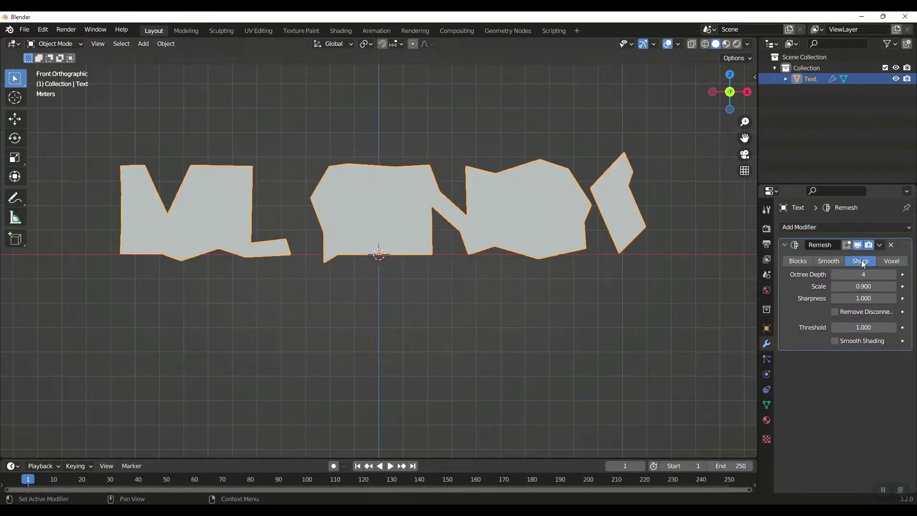
click(849, 273)
text(8)
key(Return)
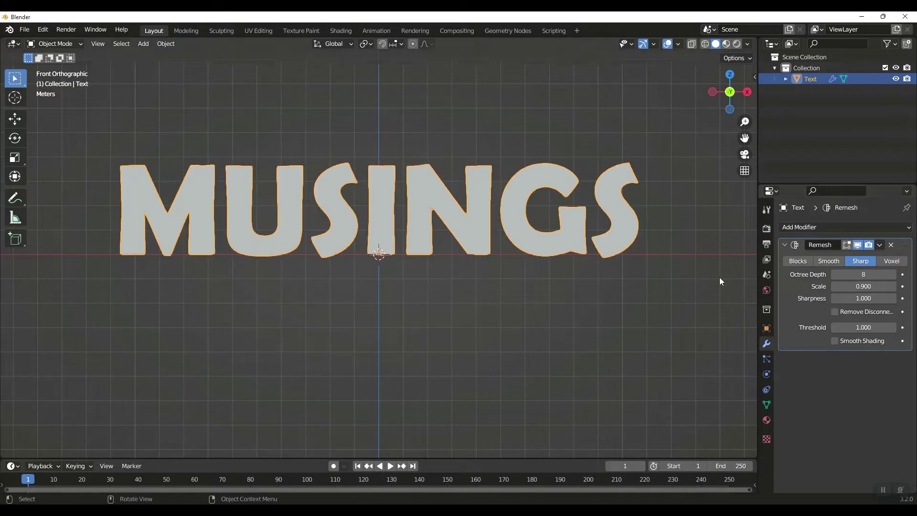
Step: Apply the Remesh modifier and inspect the resulting dense mesh
click(879, 245)
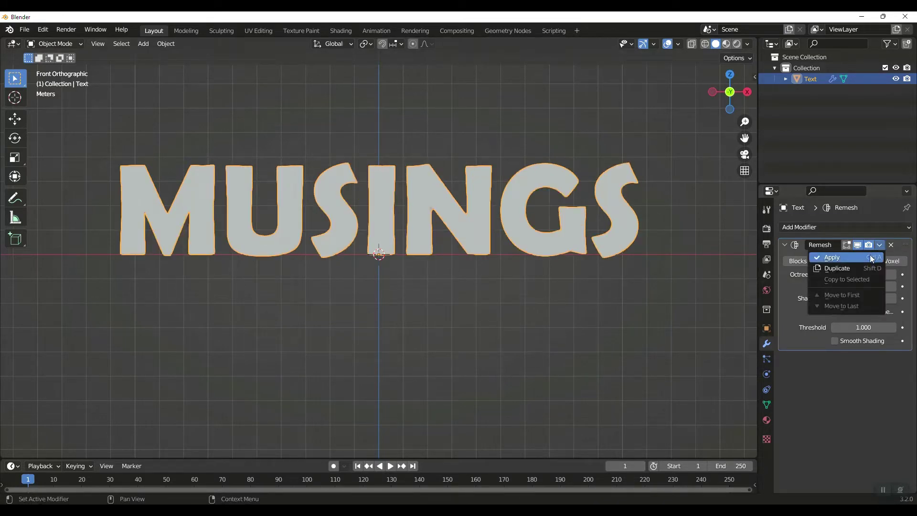
click(871, 257)
key(Tab)
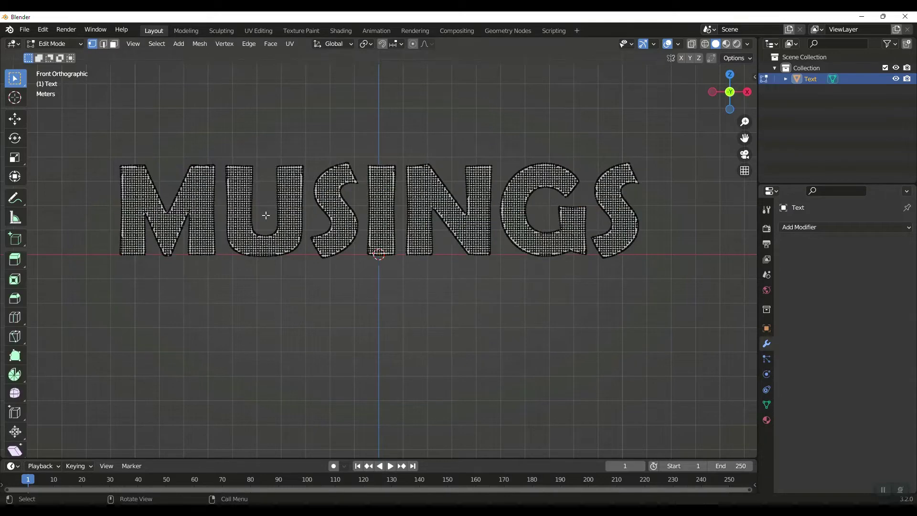
key(Tab)
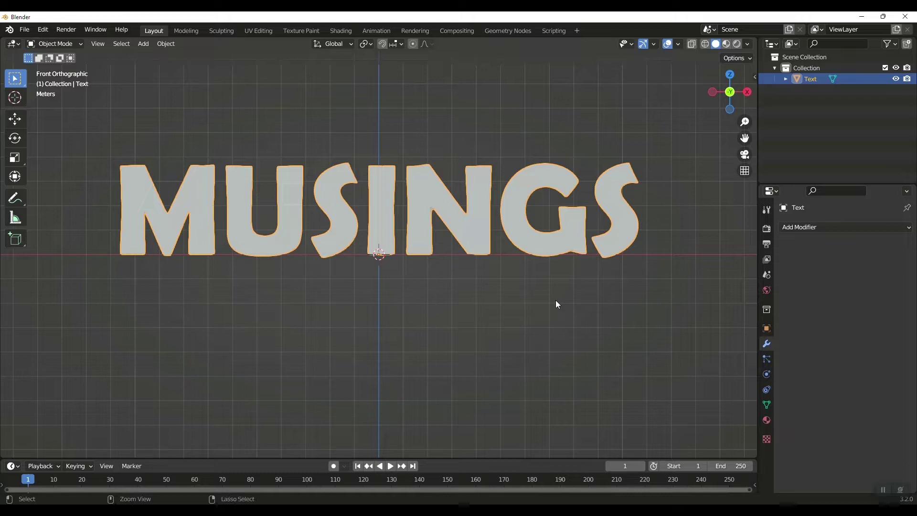
Step: Apply All Transforms to the MUSINGS object with Ctrl+A
key(ctrl+a)
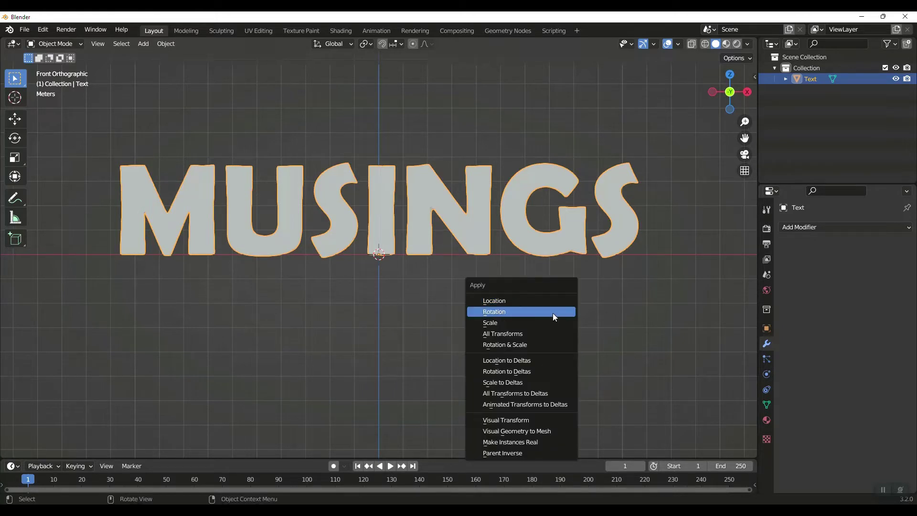
click(537, 335)
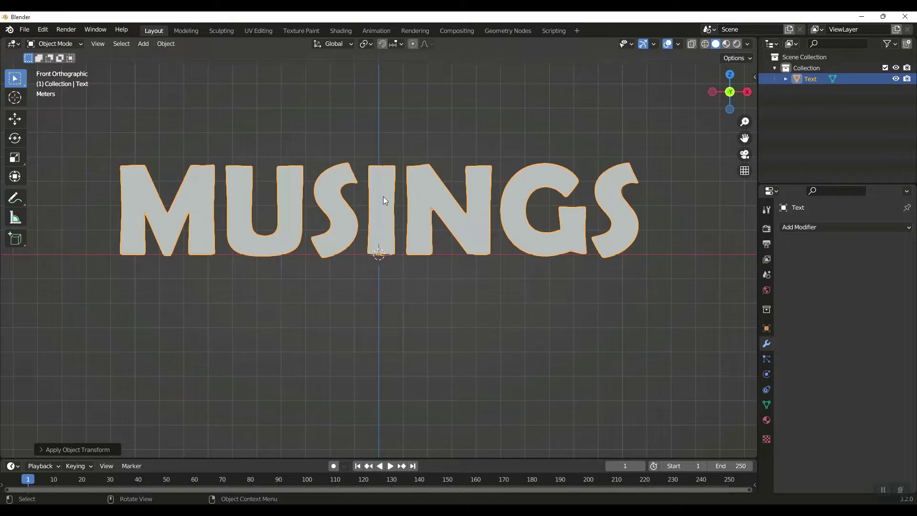
Step: Separate the whole mesh by loose parts into seven letter objects
key(Tab)
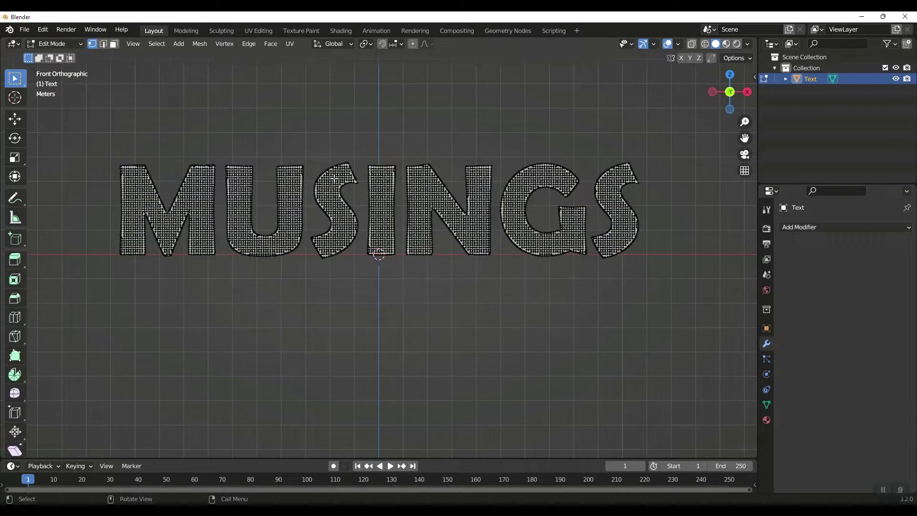
key(a)
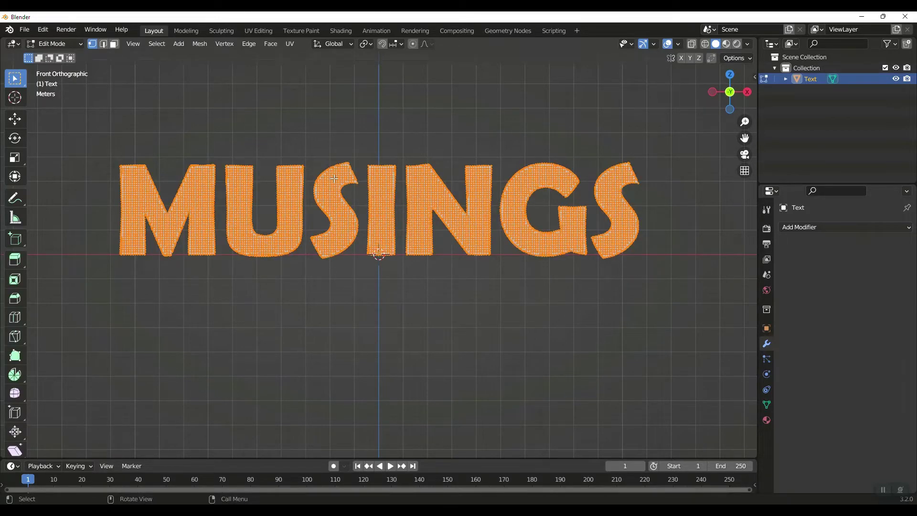
key(p)
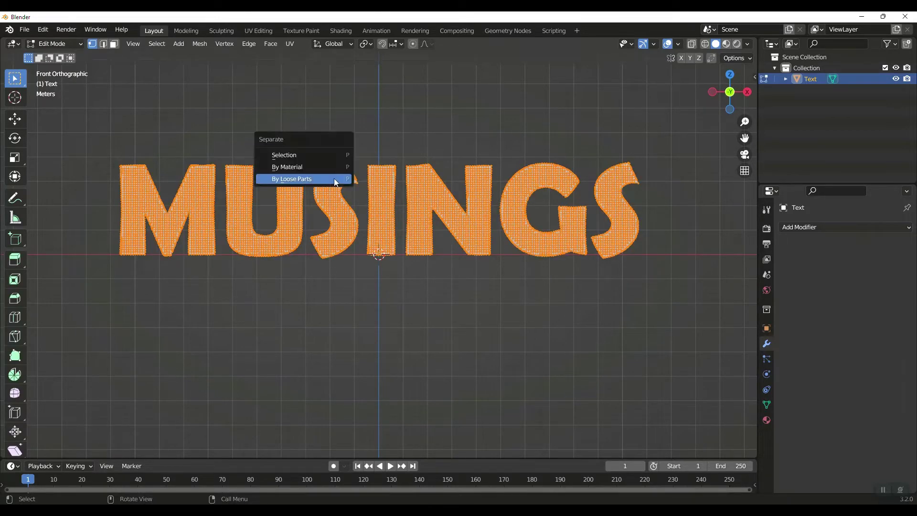
click(308, 179)
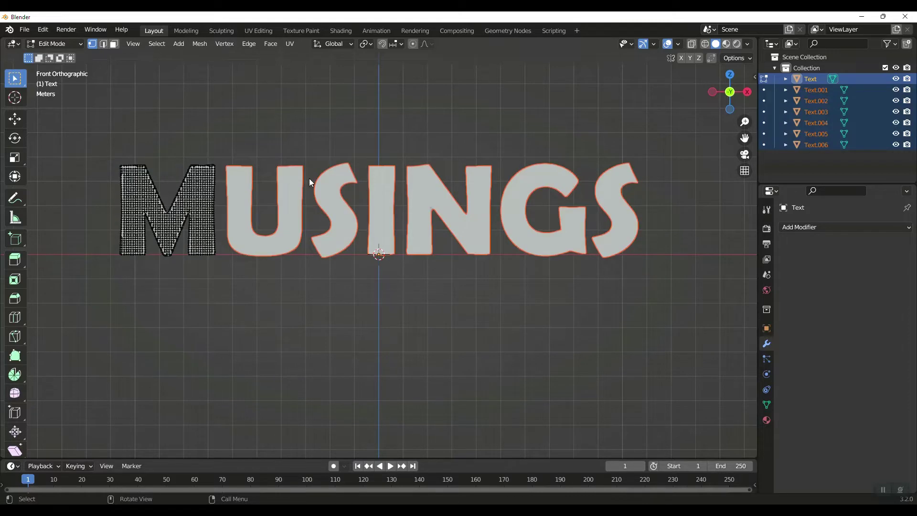
key(Tab)
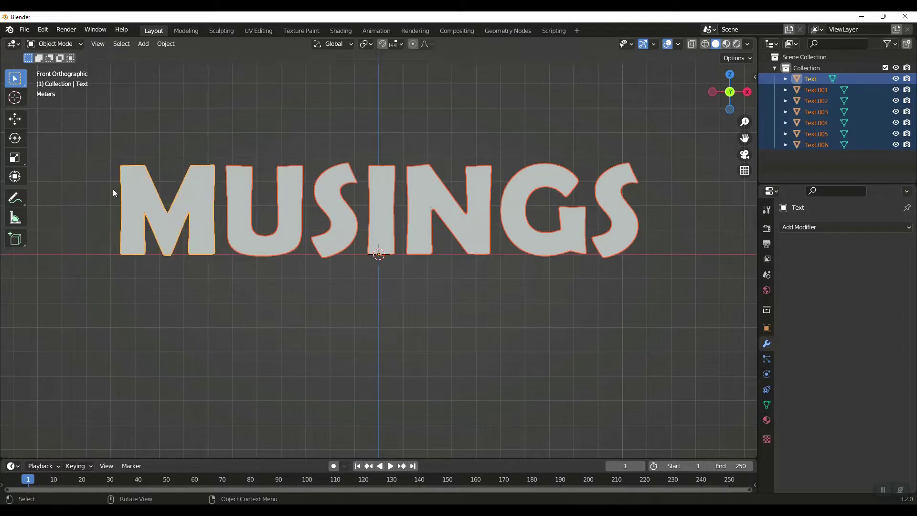
Step: With origin-only transforms on, move the M and U origins to their letter bases
click(212, 216)
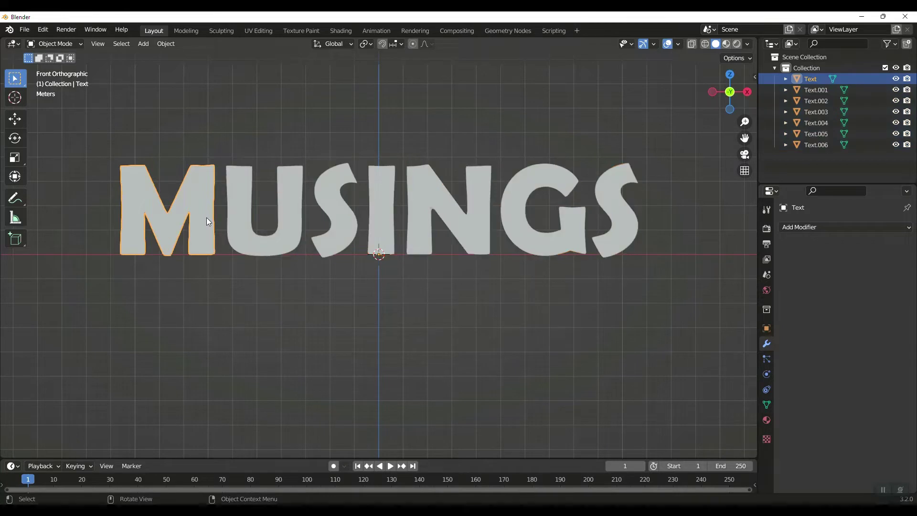
click(748, 58)
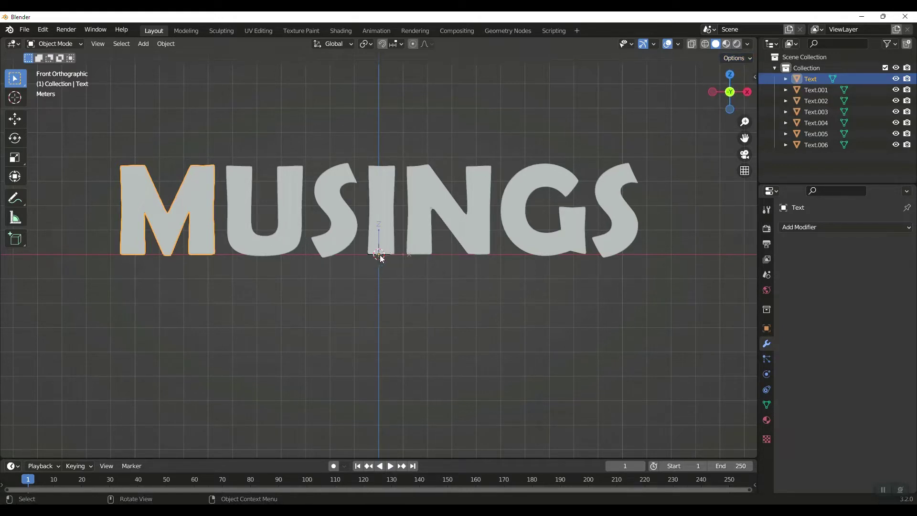
key(g)
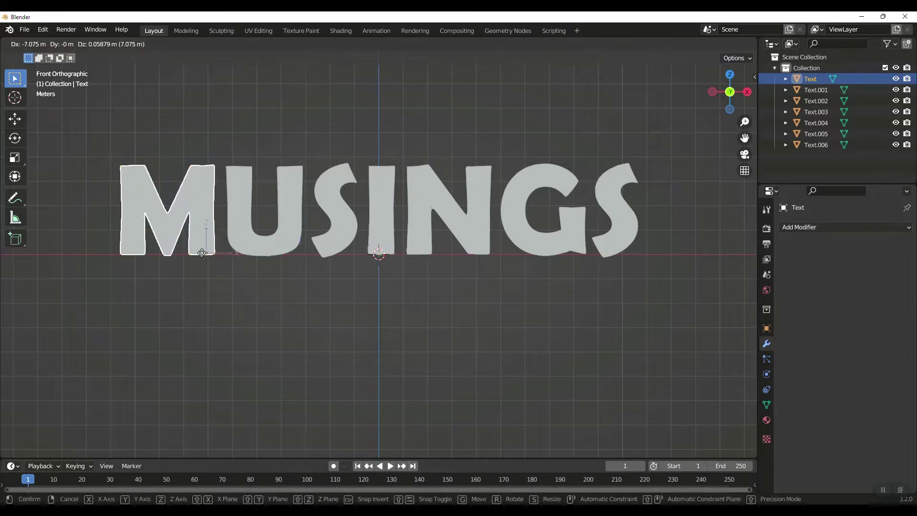
key(z)
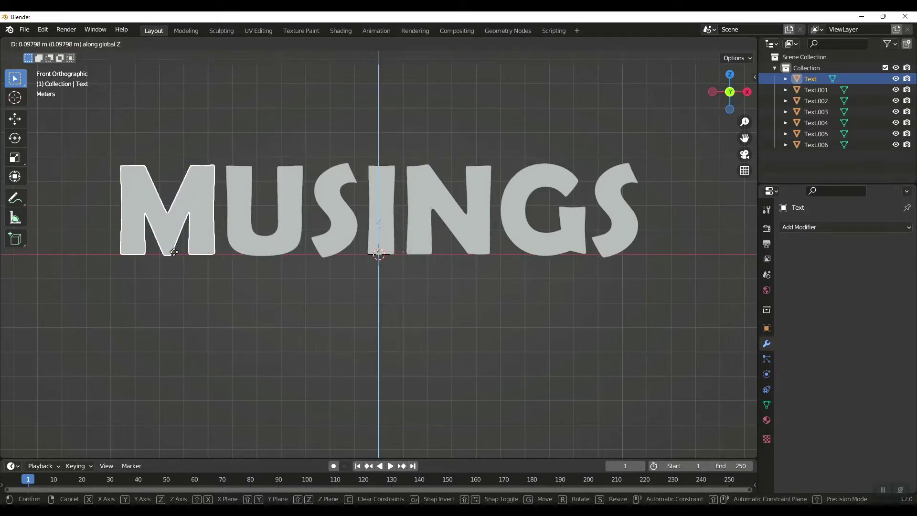
key(z)
key(z)
click(168, 252)
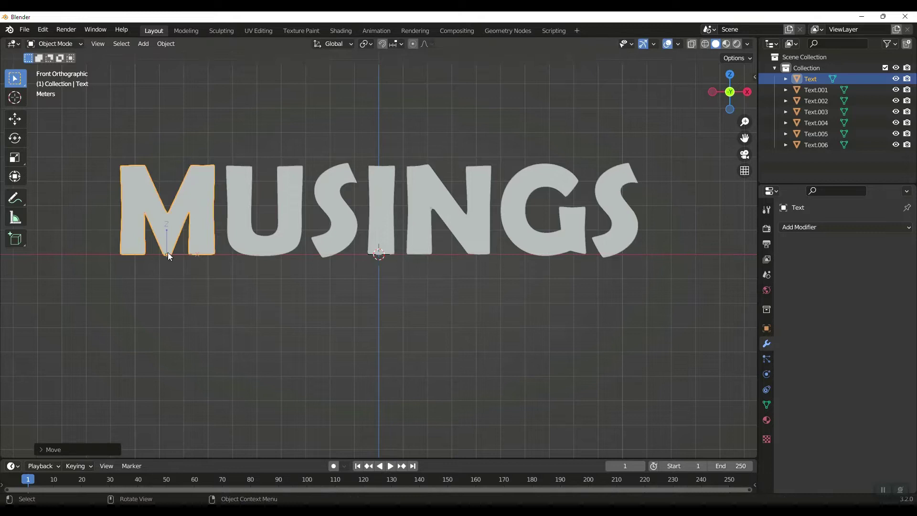
click(253, 230)
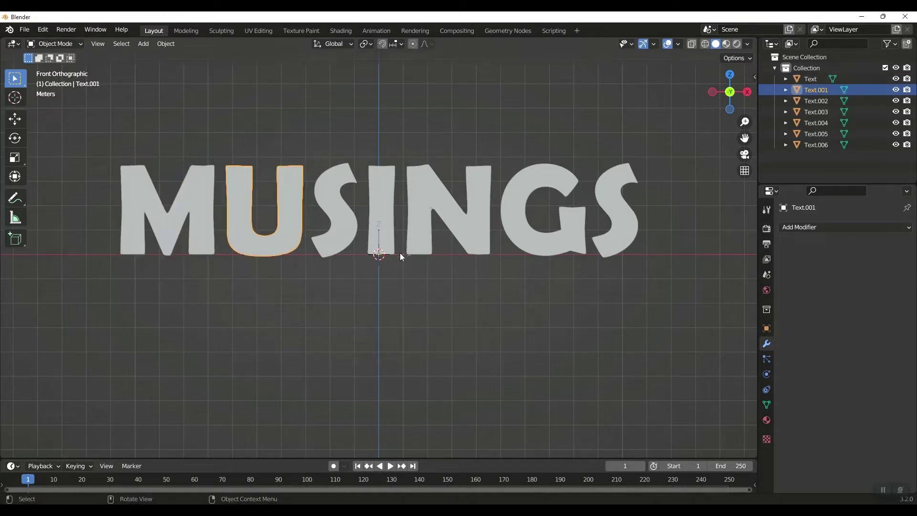
key(g)
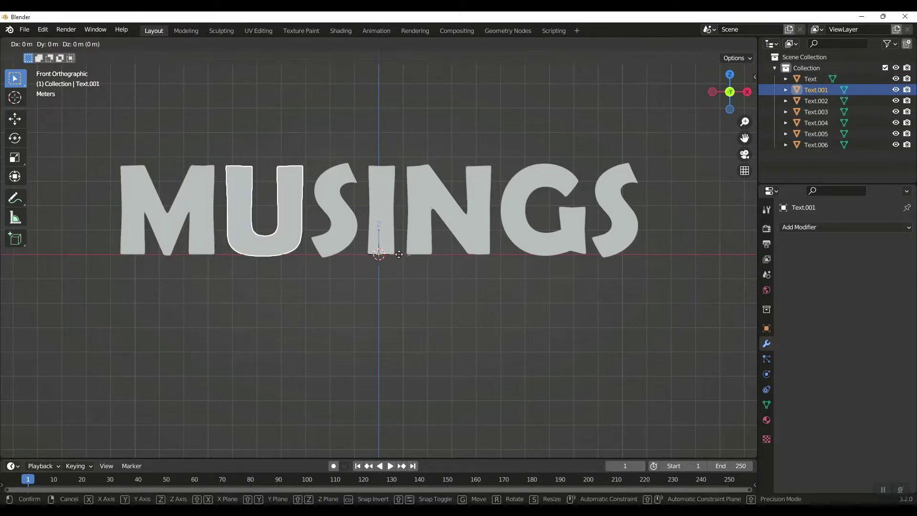
key(x)
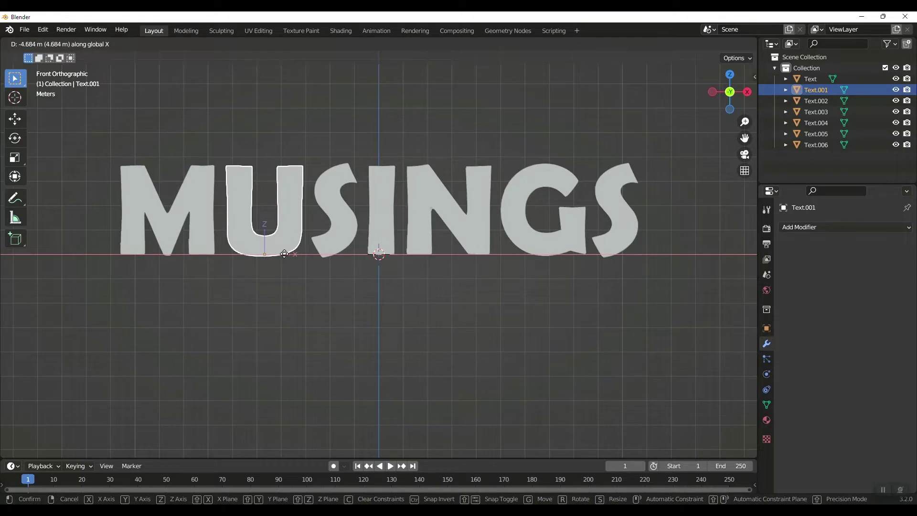
click(283, 253)
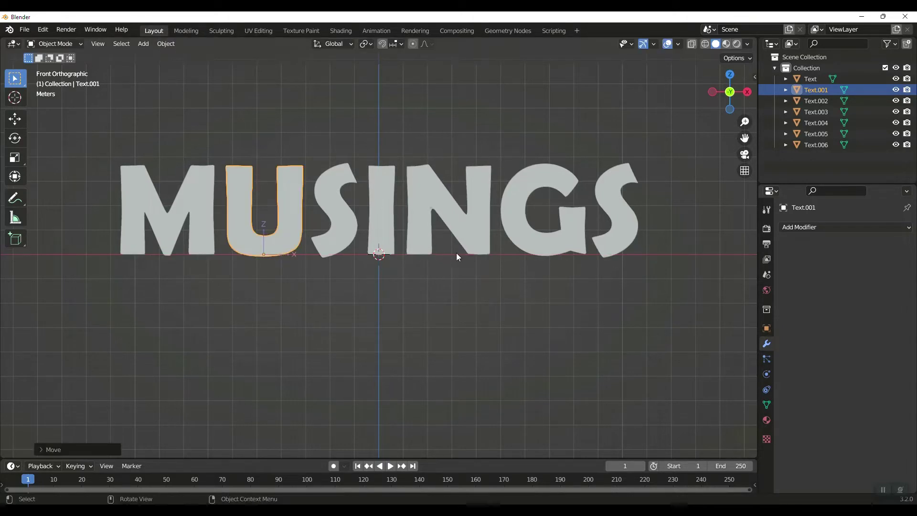
Step: Move the S and N origins along X to sit under their letters
click(354, 232)
key(g)
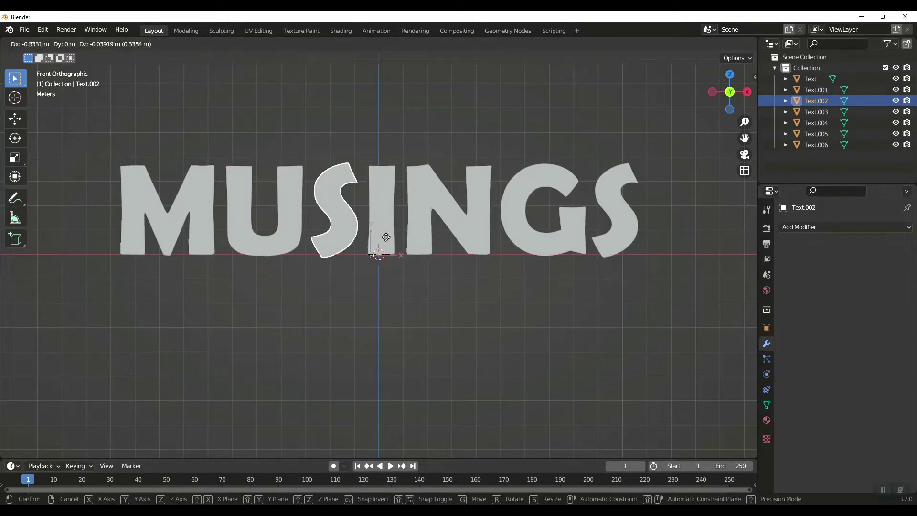
key(x)
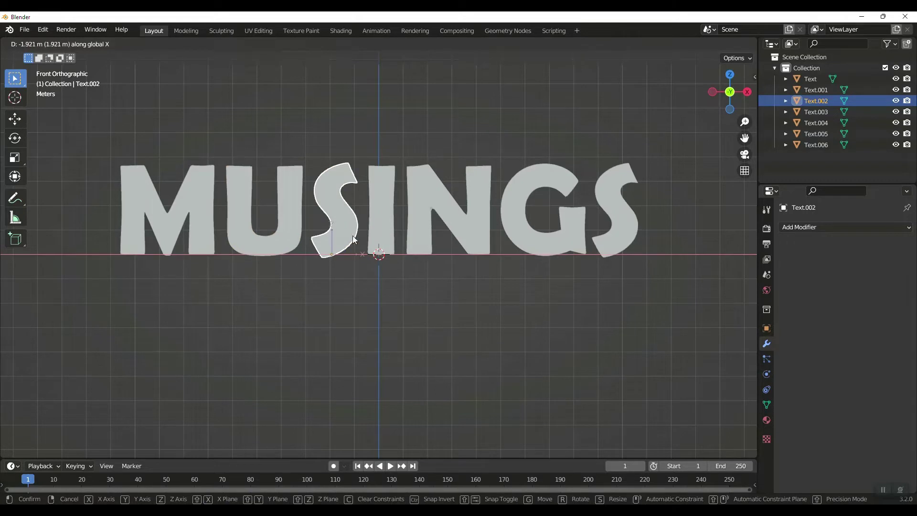
click(354, 239)
click(385, 219)
click(426, 208)
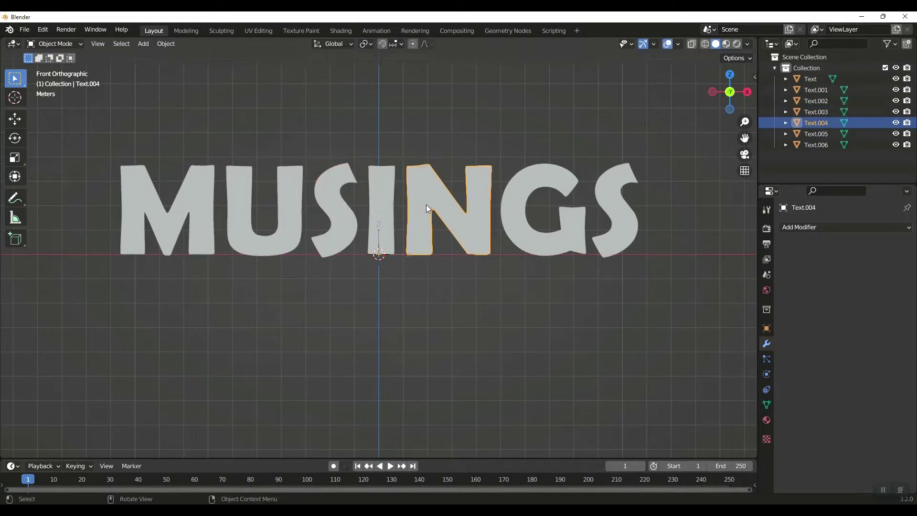
key(g)
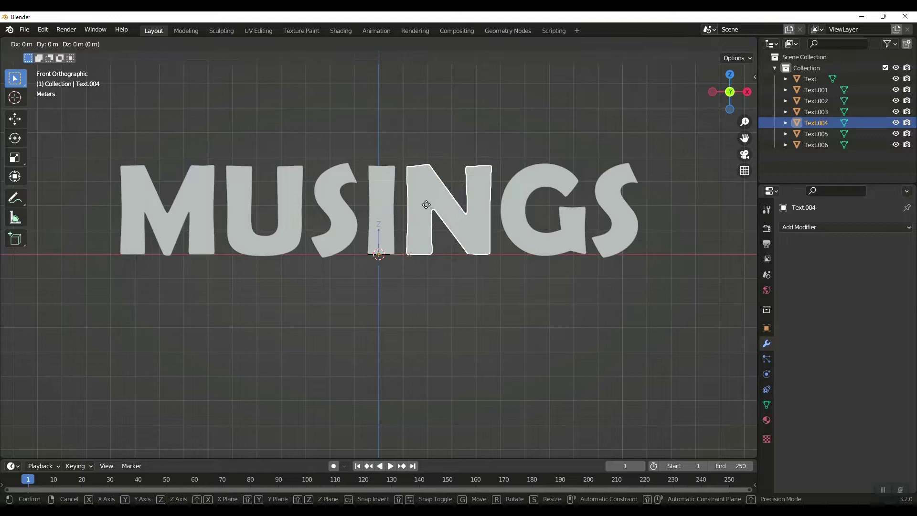
key(x)
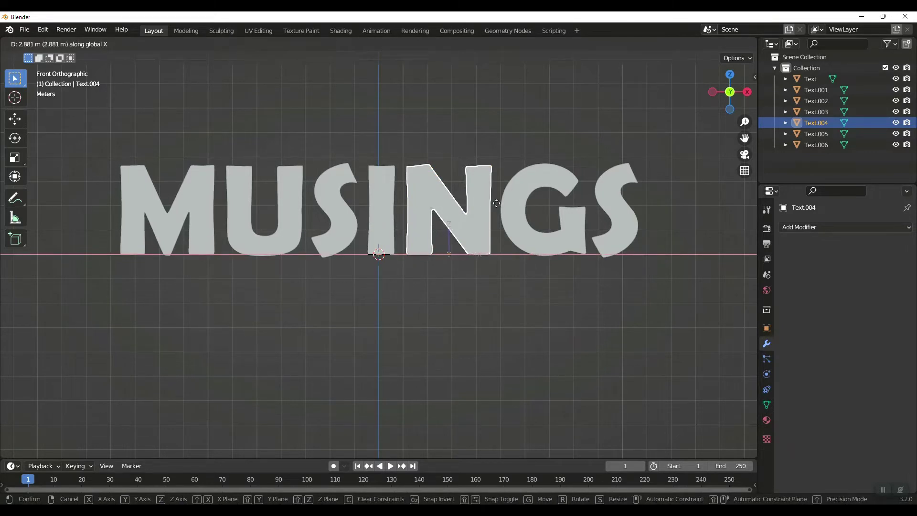
click(496, 203)
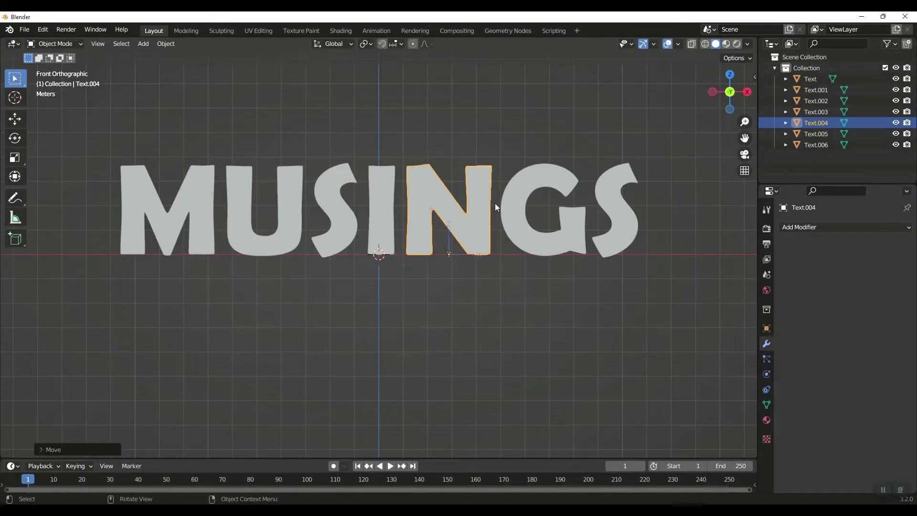
Step: Shift the G and the final S along X to their new positions
click(520, 204)
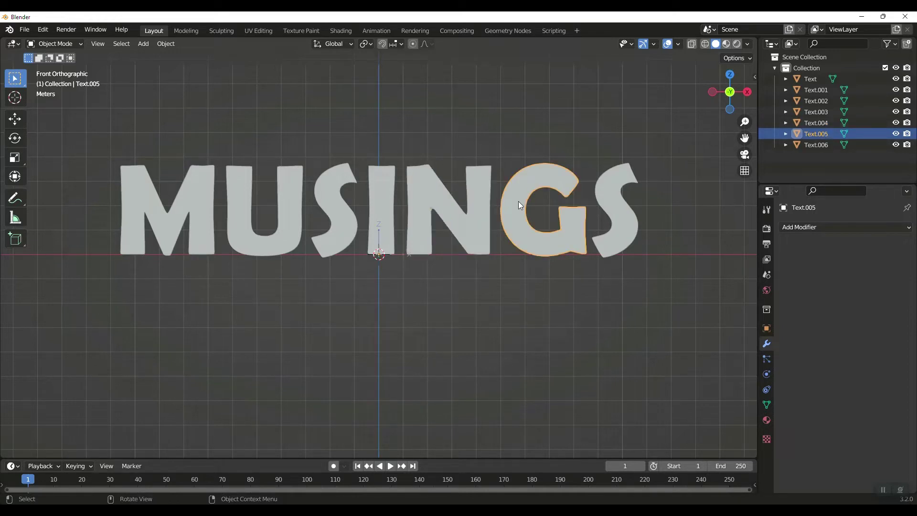
key(g)
key(x)
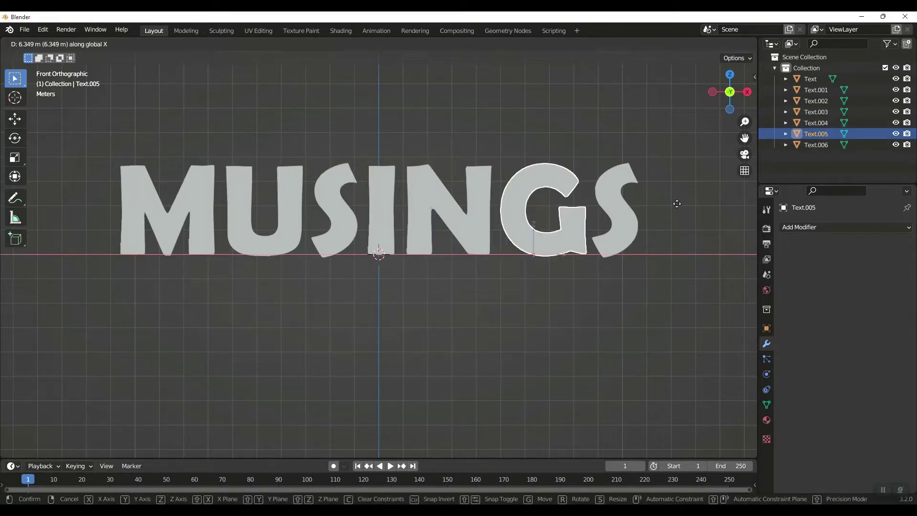
click(684, 204)
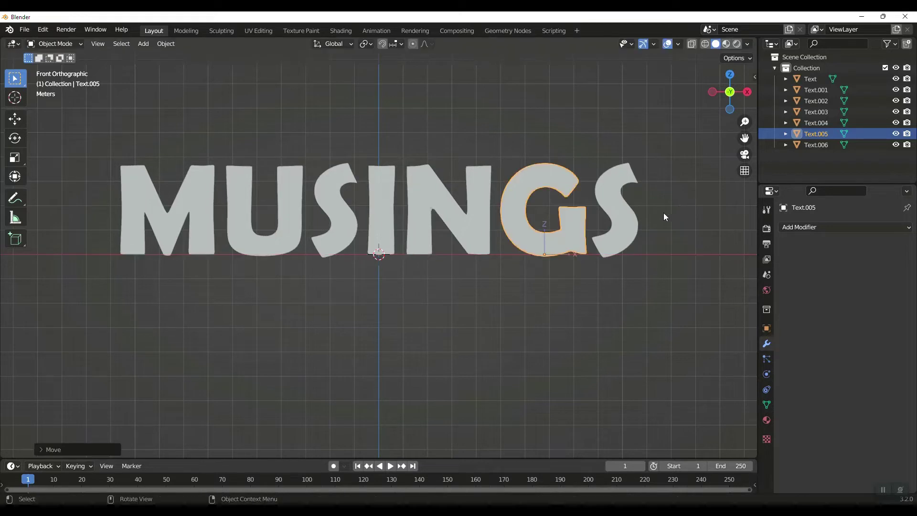
click(617, 224)
key(g)
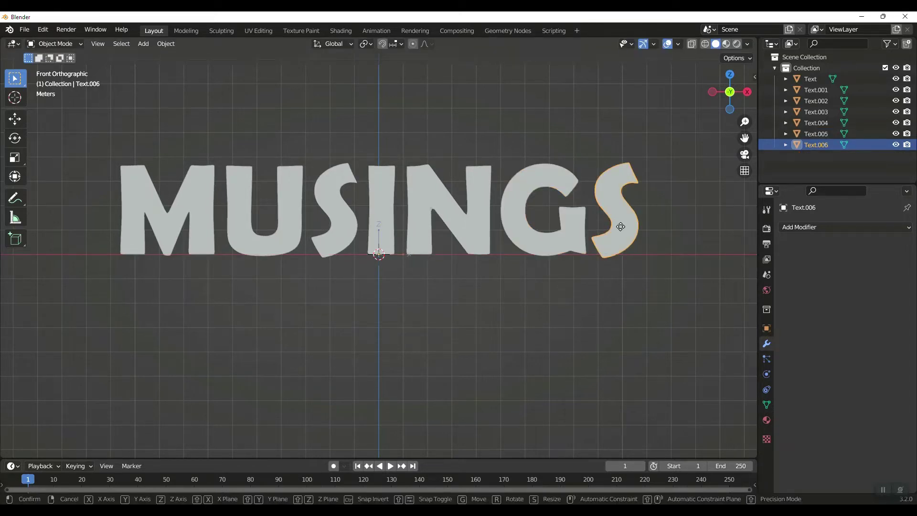
key(x)
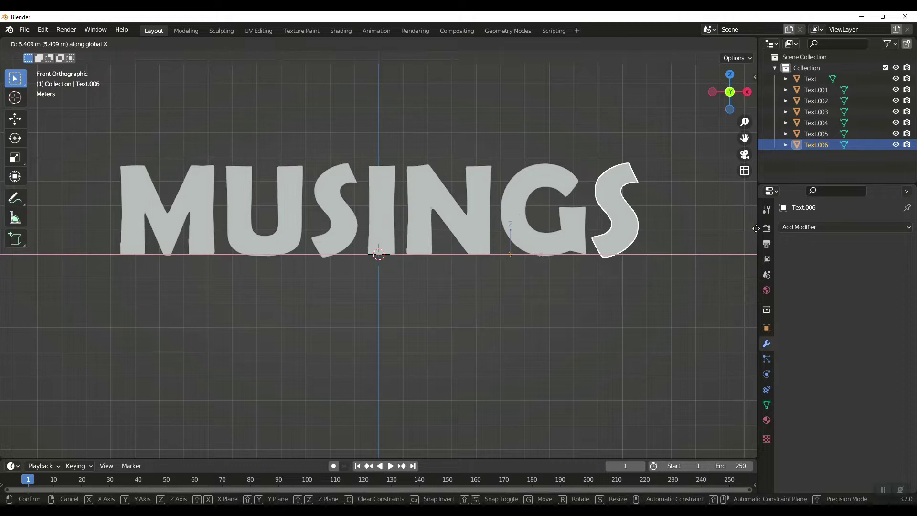
click(101, 228)
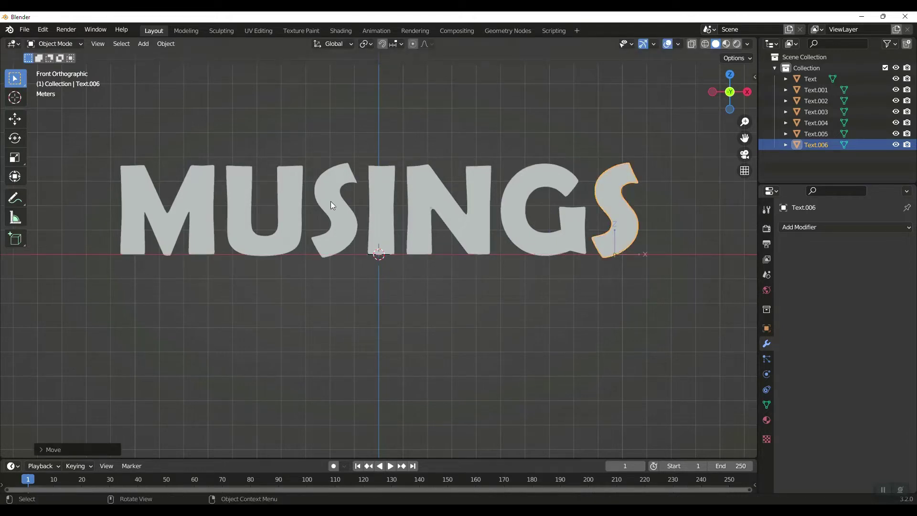
Step: Select the M and set the scene end frame to 50
click(185, 199)
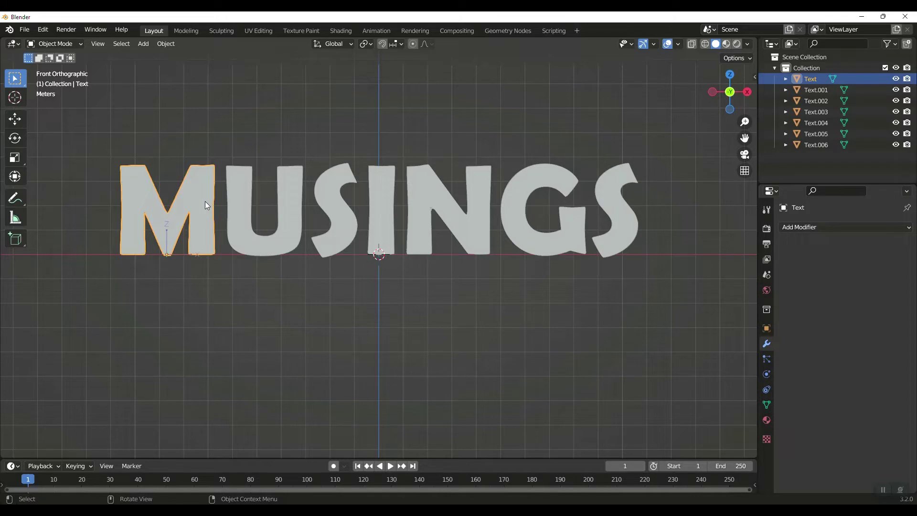
click(739, 466)
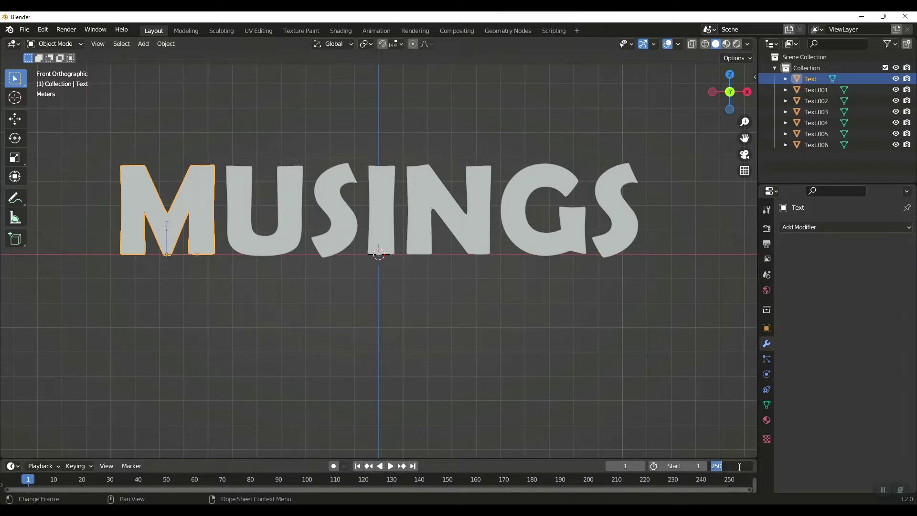
text(50)
key(Return)
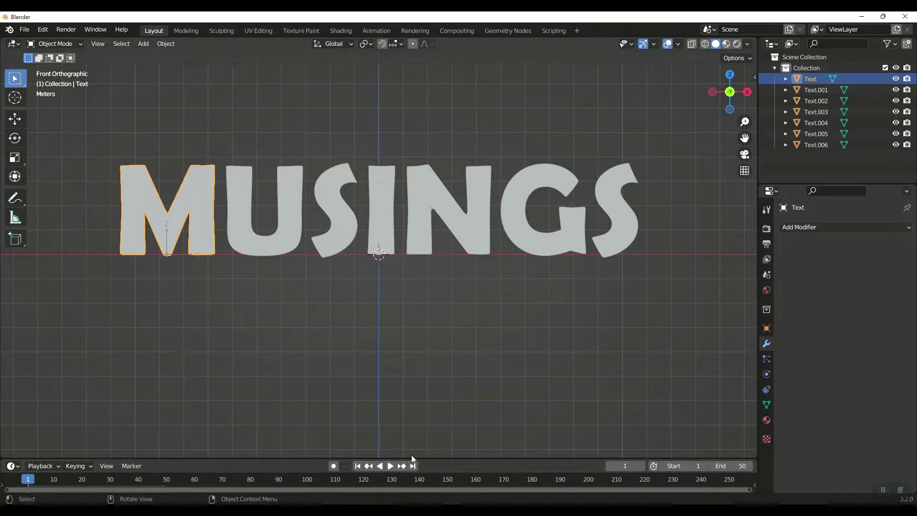
Step: Drag the viewport/timeline border upward to enlarge the timeline
drag(411, 459, 408, 332)
scroll(200, 208, down, 2)
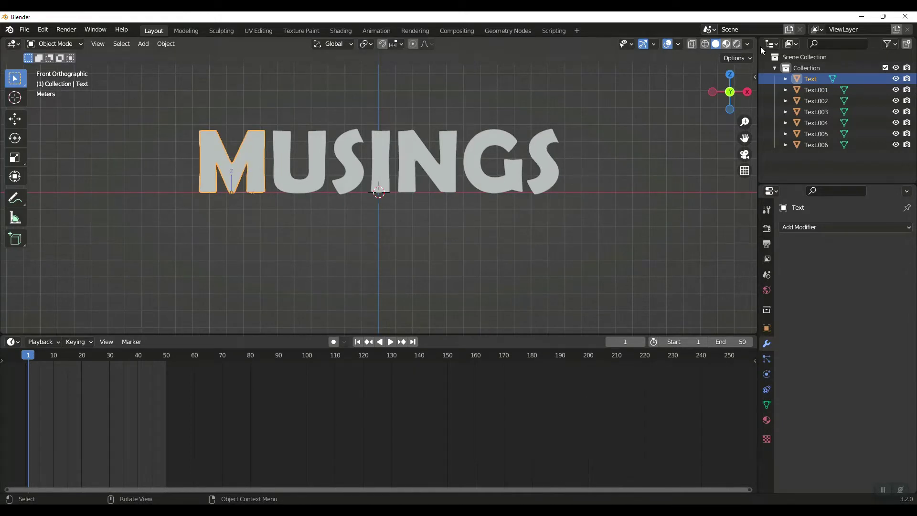
click(742, 58)
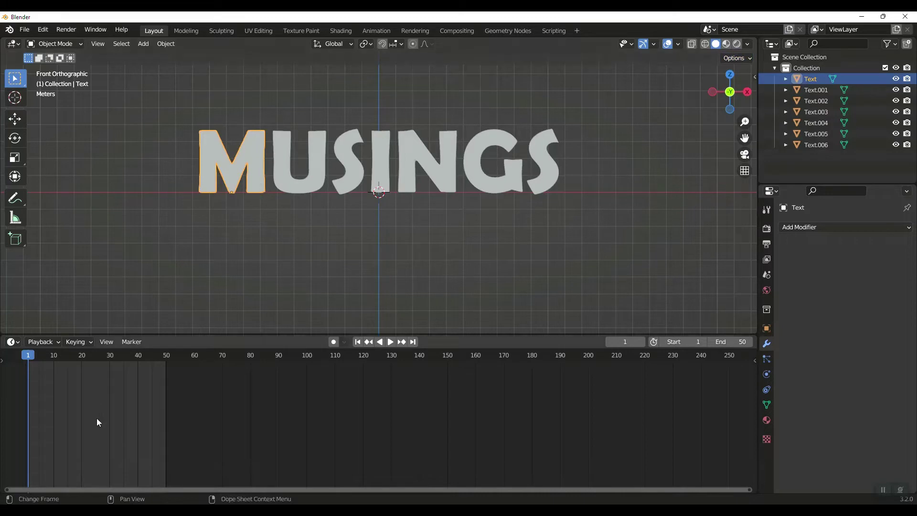
Step: Keyframe the M's location at its resting position on frame 30
key(space)
click(106, 358)
key(space)
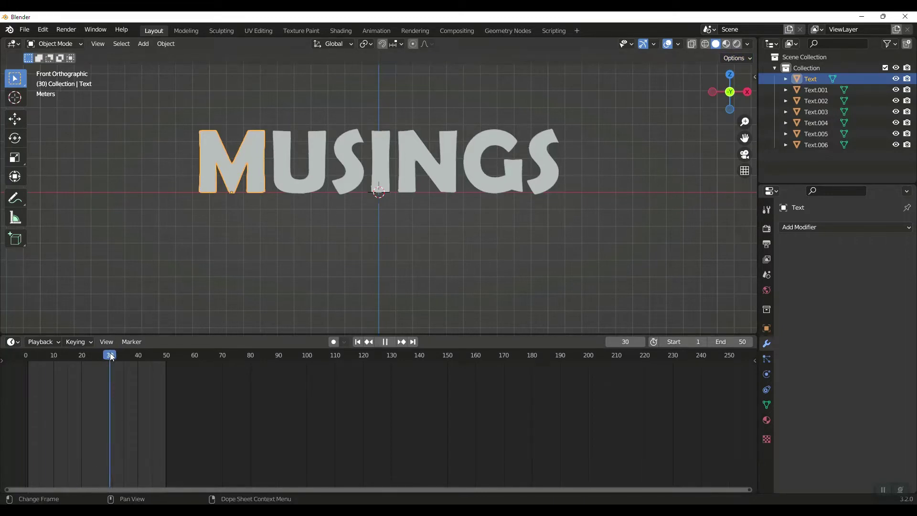
key(i)
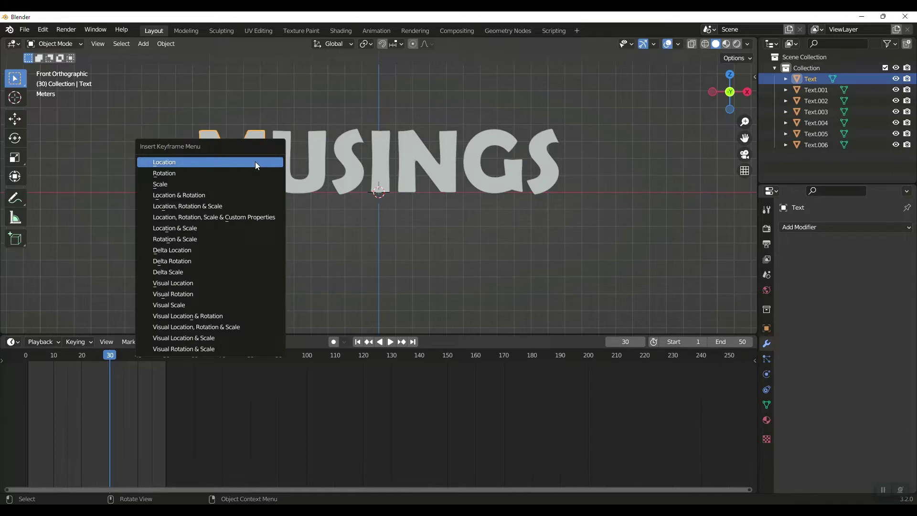
click(255, 162)
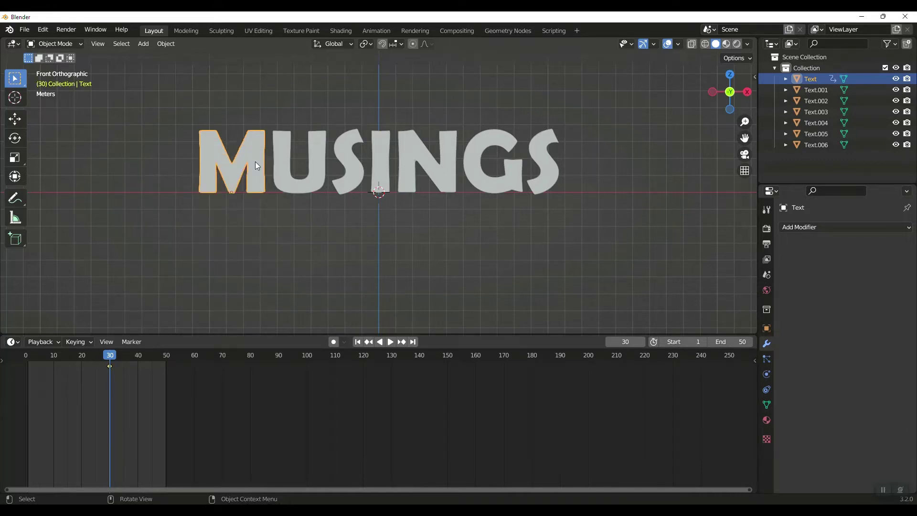
Step: On frame 20, raise the M 4 m along Z and keyframe its location
drag(97, 356, 82, 359)
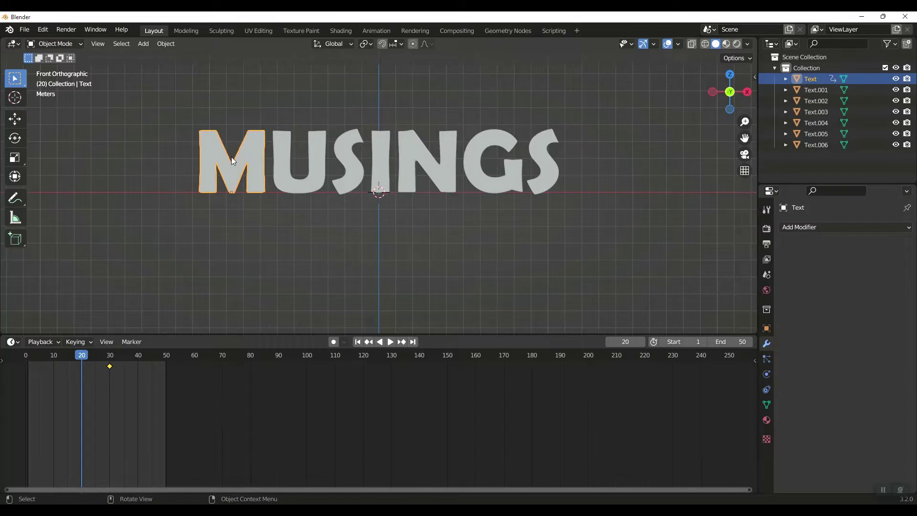
key(g)
key(z)
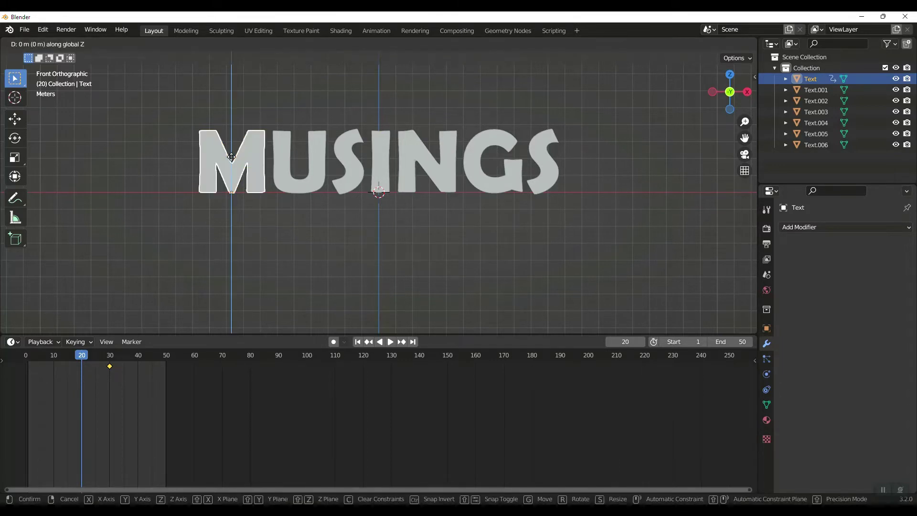
key(4)
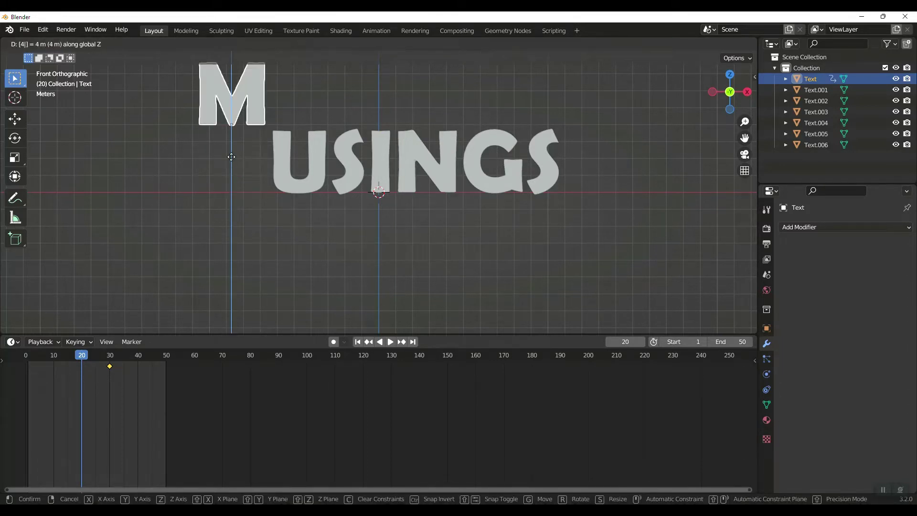
key(Return)
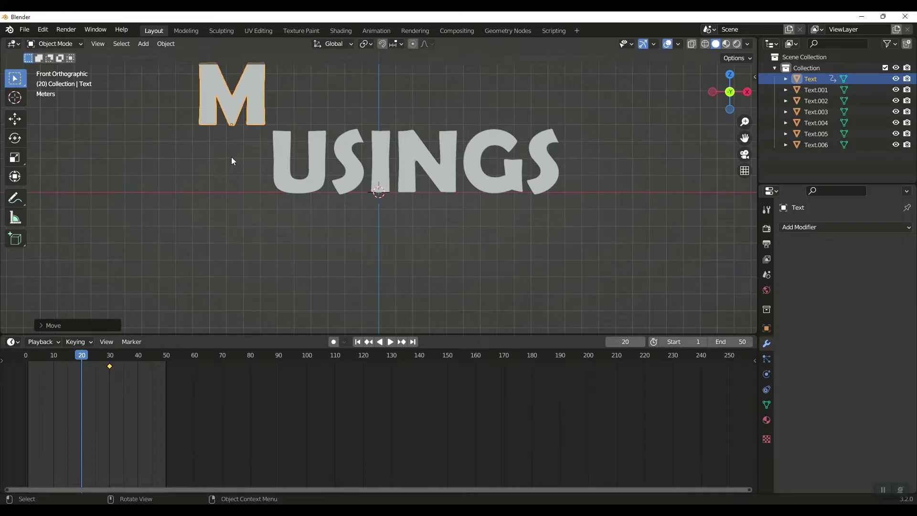
key(i)
click(231, 157)
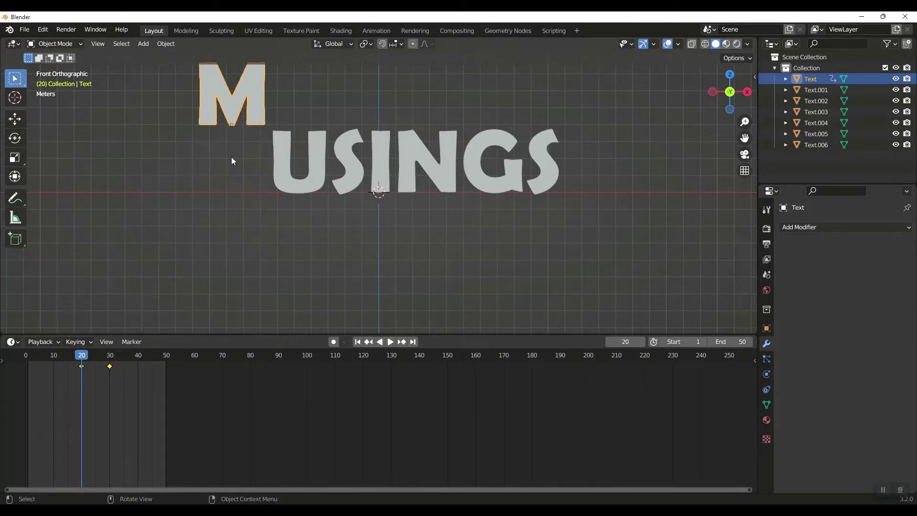
drag(49, 357, 41, 358)
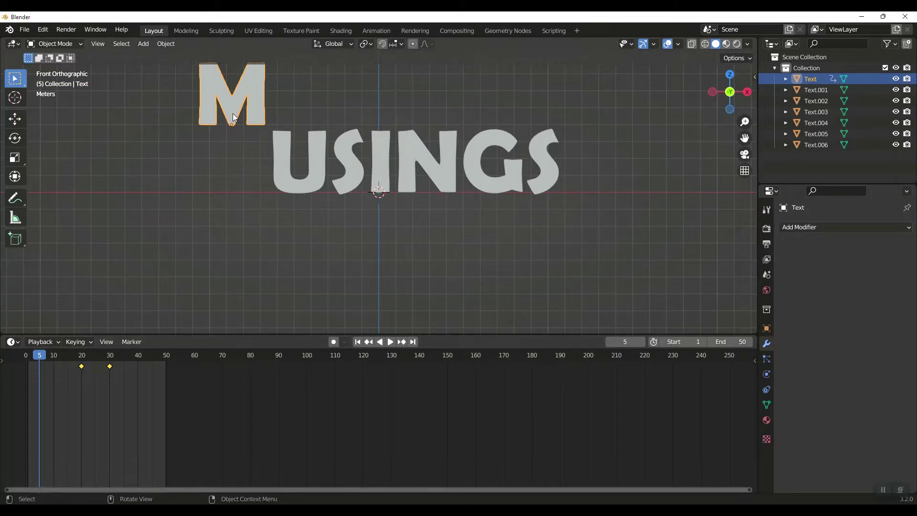
Step: On frame 5, set the M's Z location to -8 m, keyframe it, and play from the start
key(n)
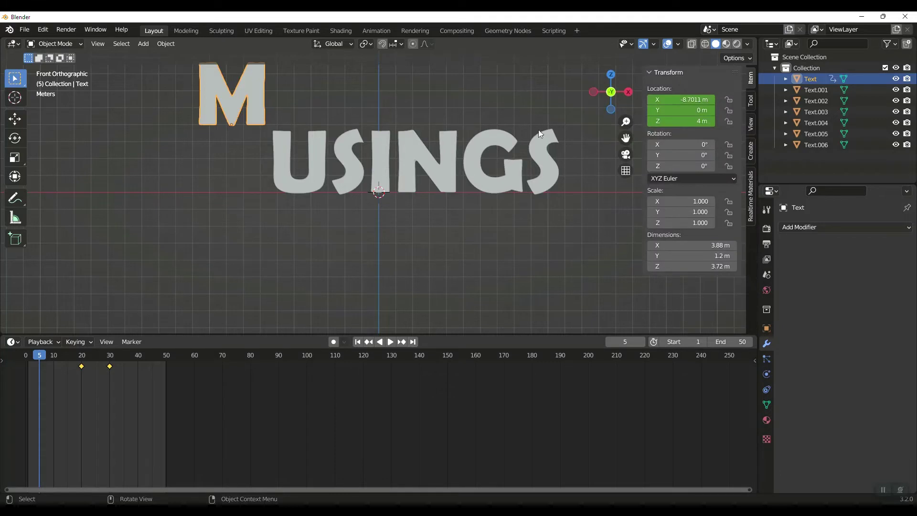
click(689, 122)
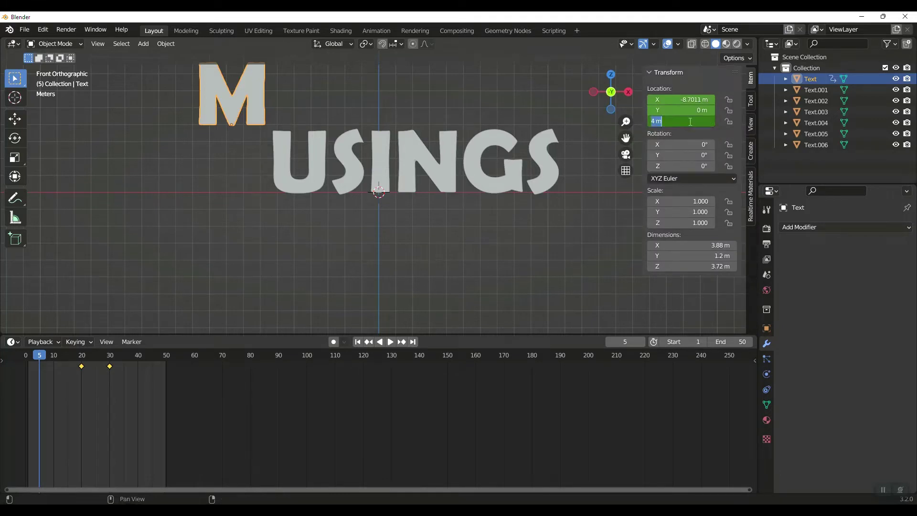
text(-6)
key(Return)
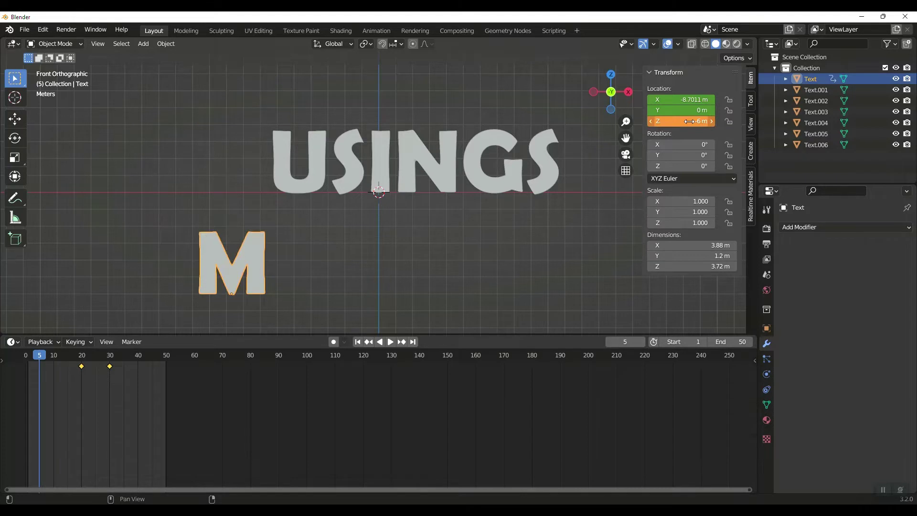
click(689, 121)
text(-8)
key(Return)
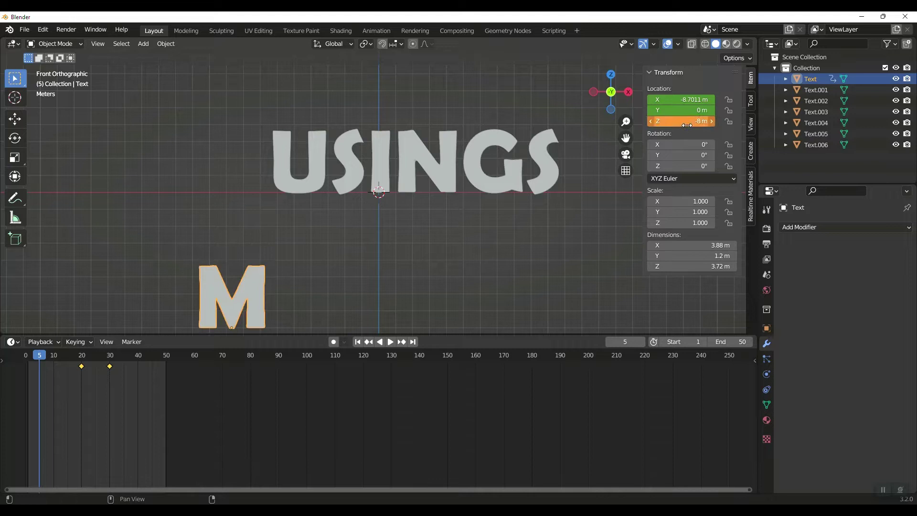
key(i)
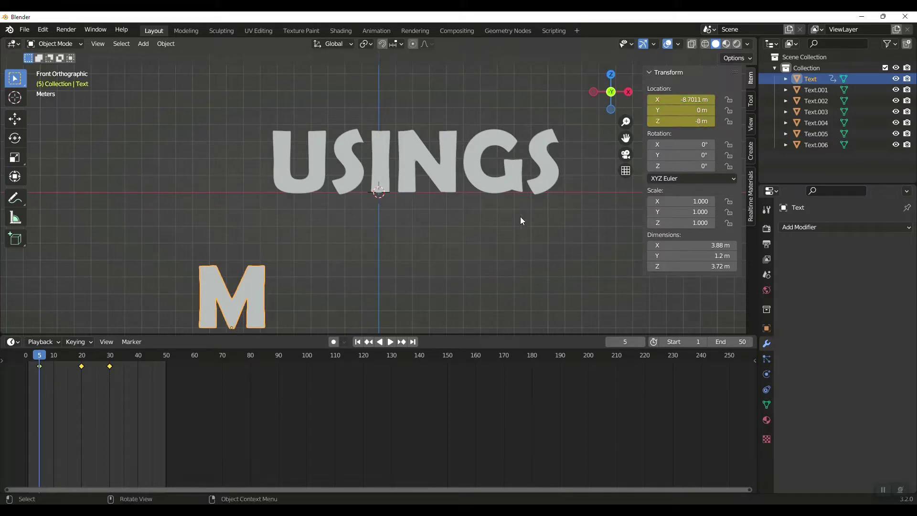
drag(45, 357, 28, 357)
key(space)
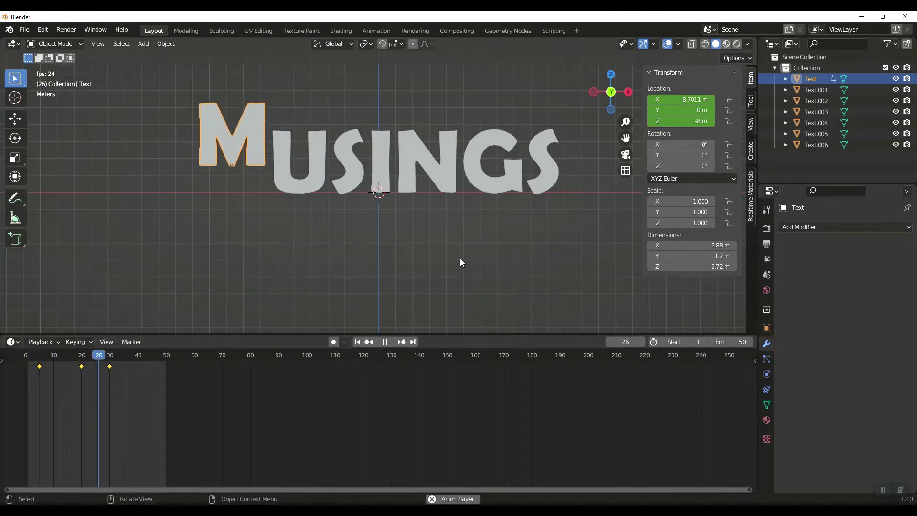
Step: Switch the timeline to the Graph Editor, expand the location channels, select X Location and hide Y
key(space)
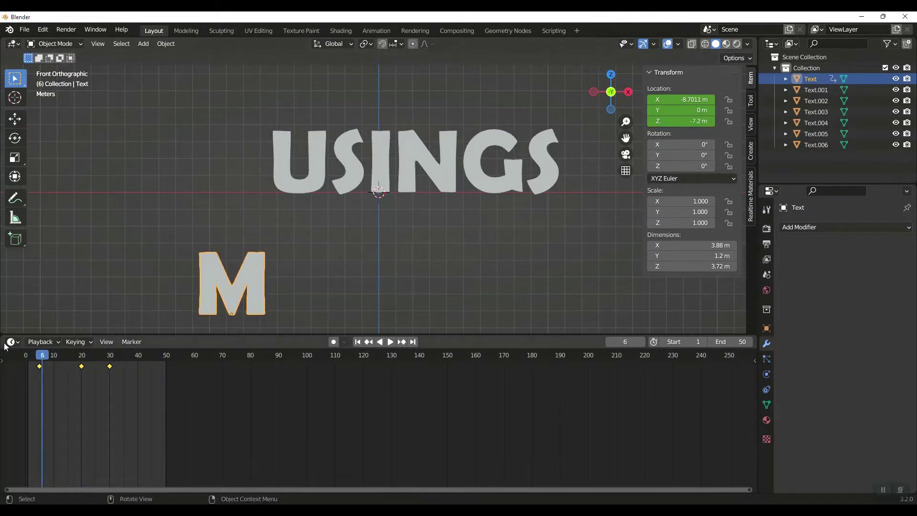
click(13, 342)
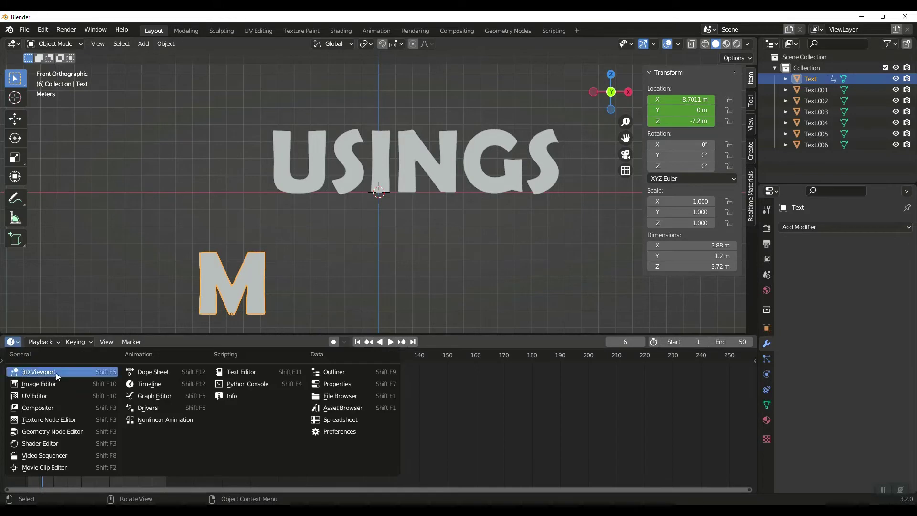
click(145, 397)
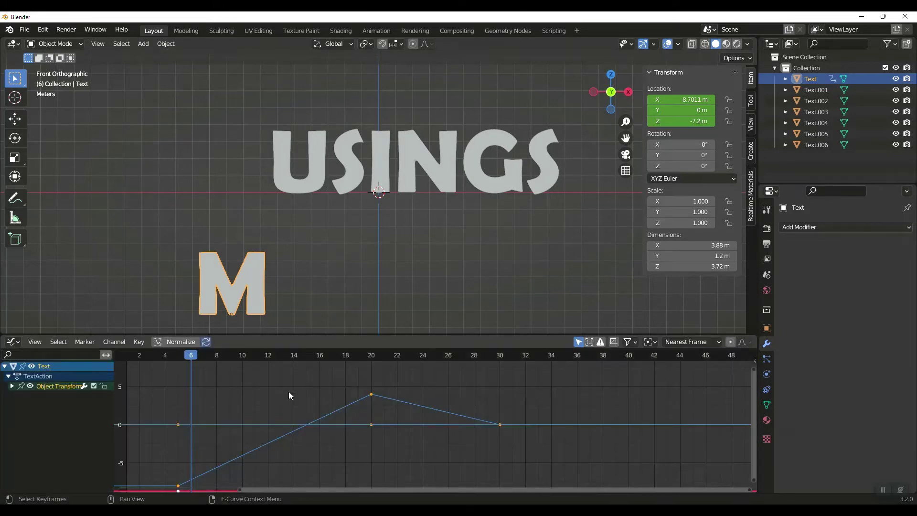
click(12, 386)
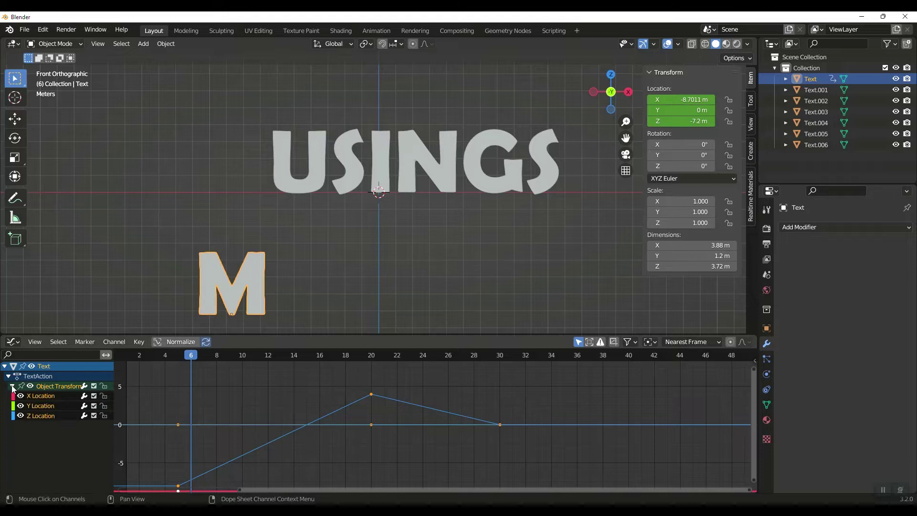
click(40, 399)
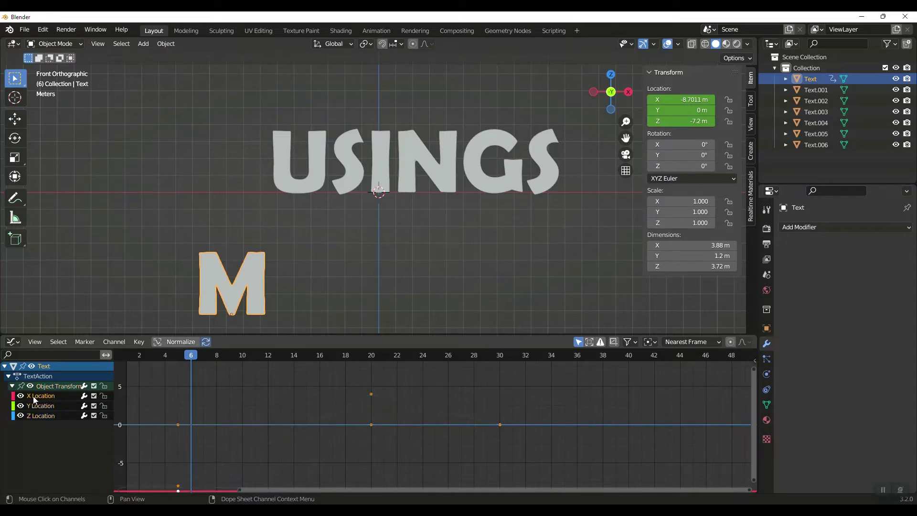
click(20, 405)
Step: Delete the X Location channel, show the Z Location curve, and set its keyframes to Bezier
key(x)
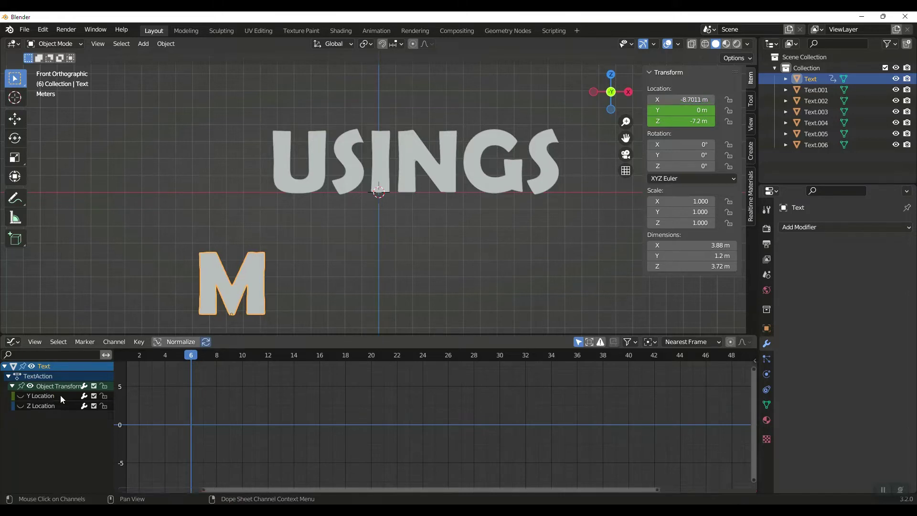
click(20, 405)
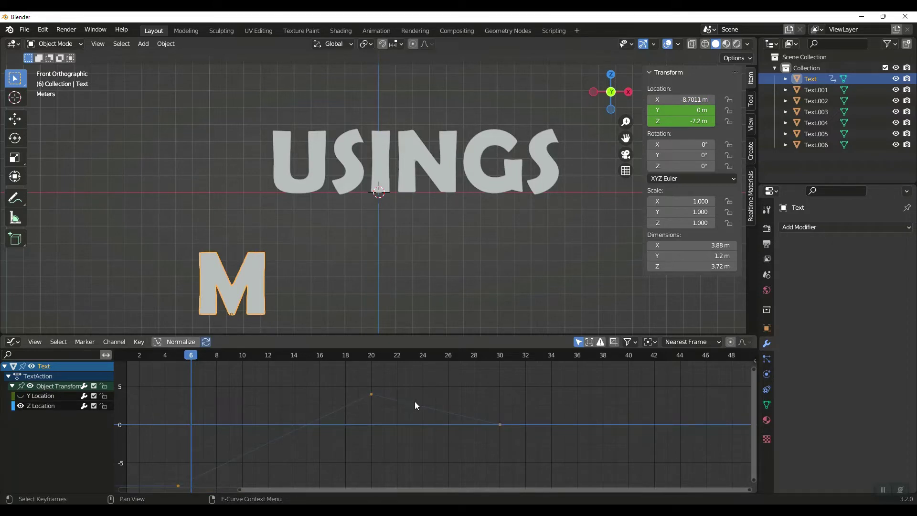
click(415, 403)
key(t)
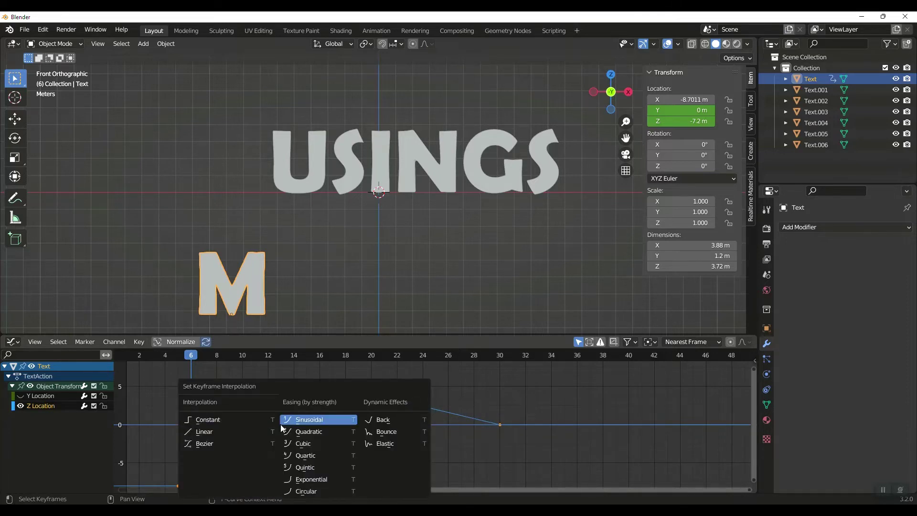
click(217, 445)
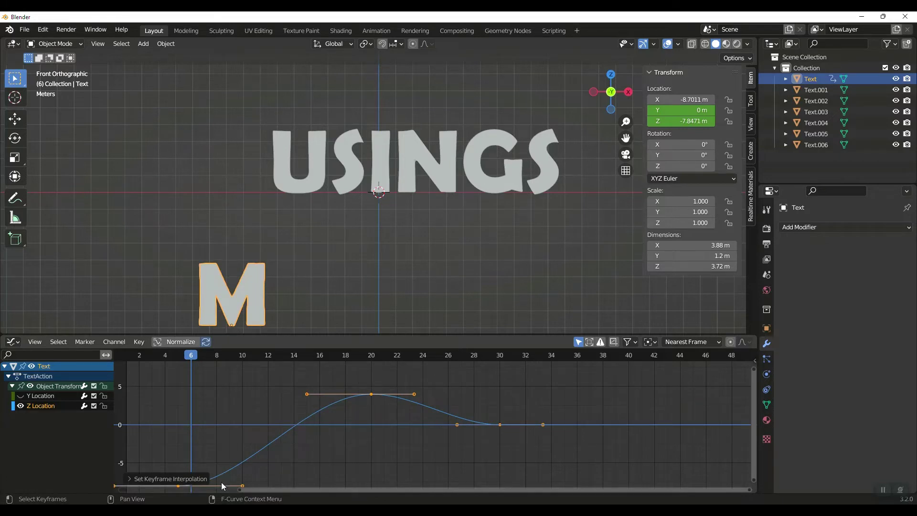
click(178, 486)
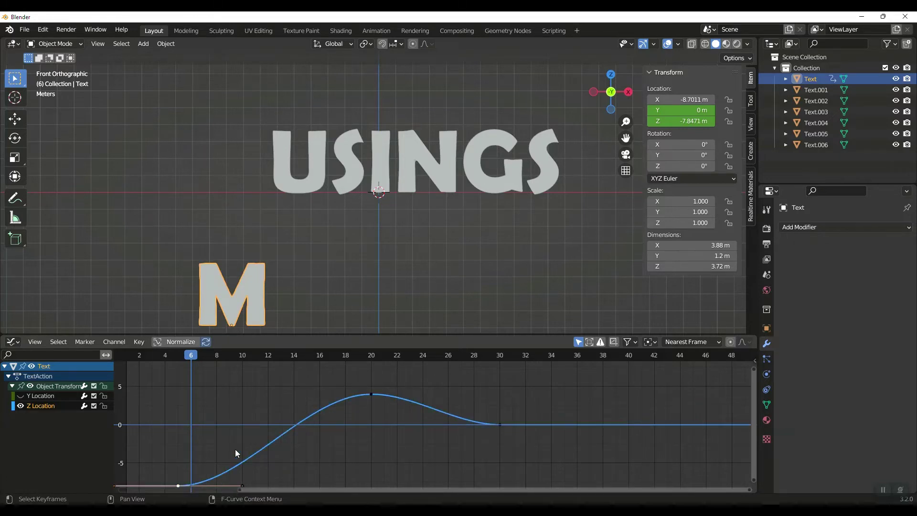
Step: Rotate the handles of the first keyframe and turn the frame-30 keyframe's handles upright
key(r)
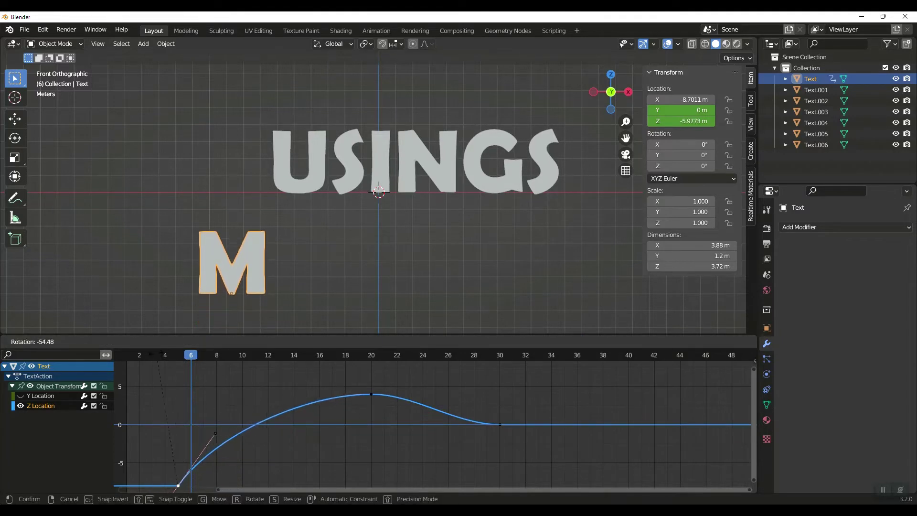
click(162, 362)
click(501, 424)
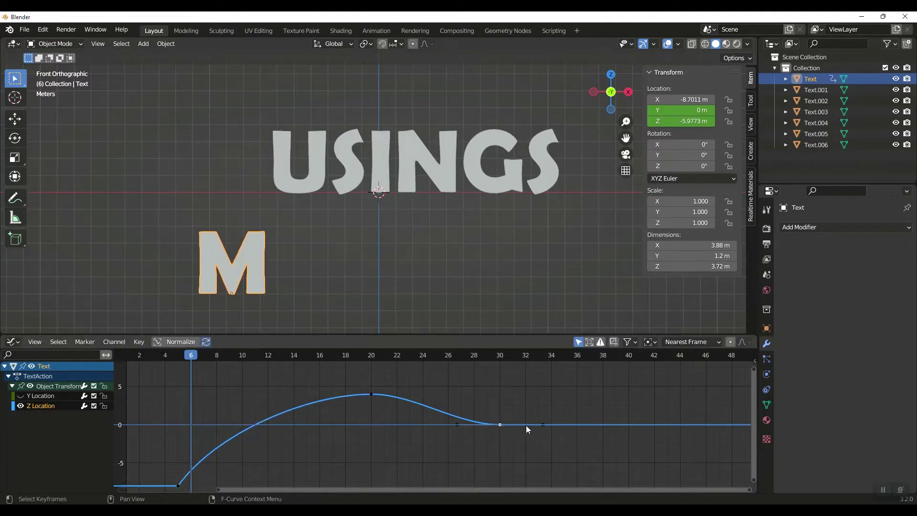
key(r)
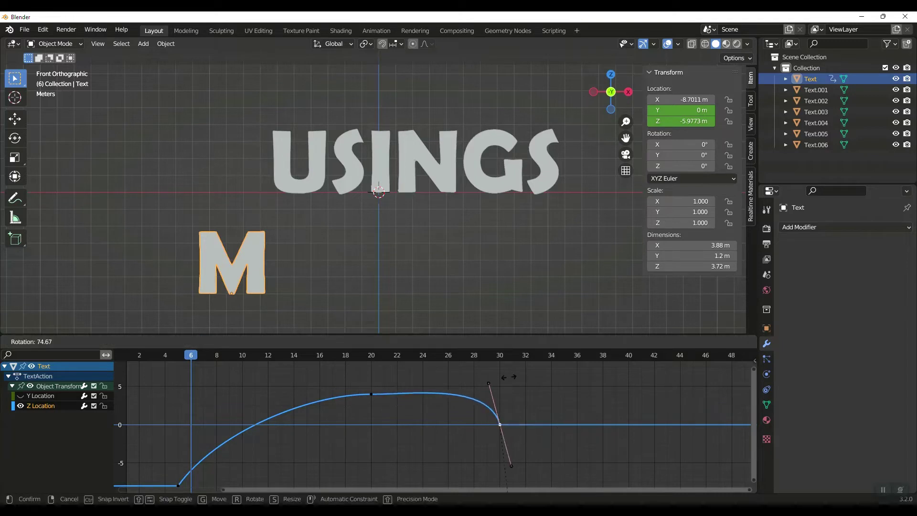
click(482, 378)
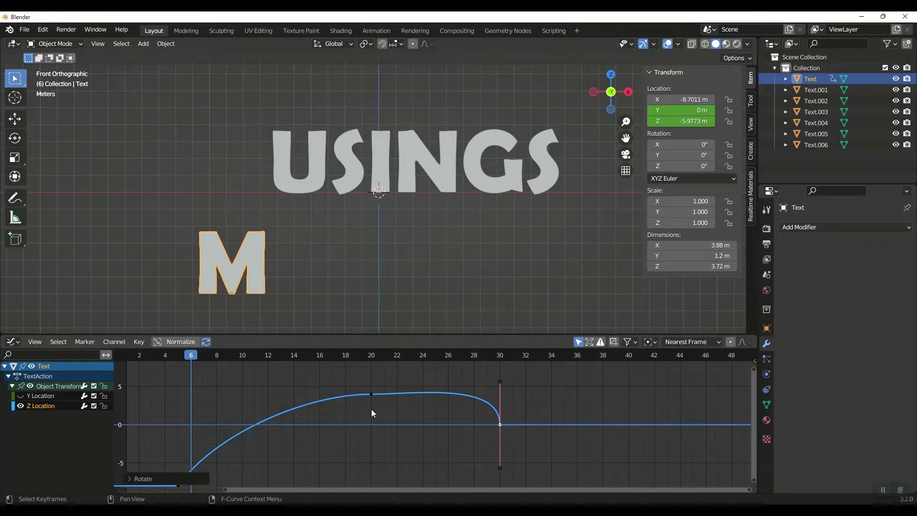
Step: Raise the frame-20 peak keyframe higher and replay the M's rise from the start
click(370, 394)
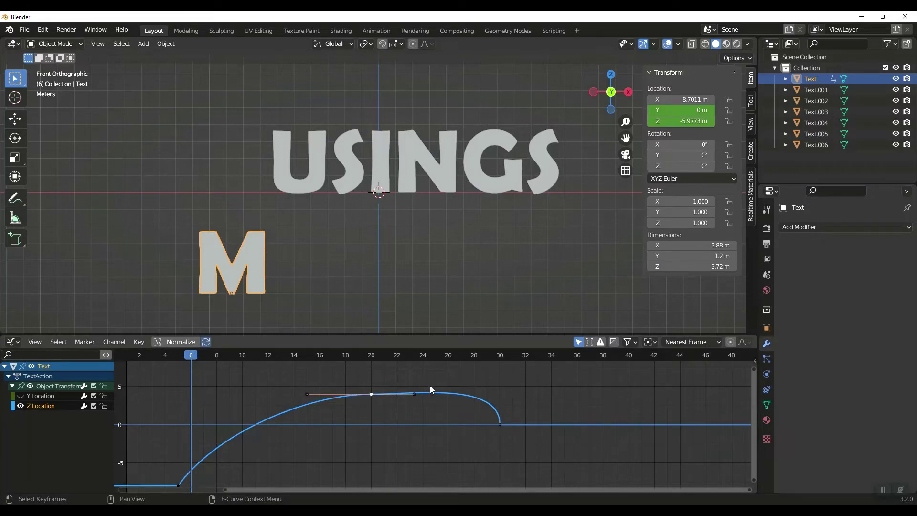
key(g)
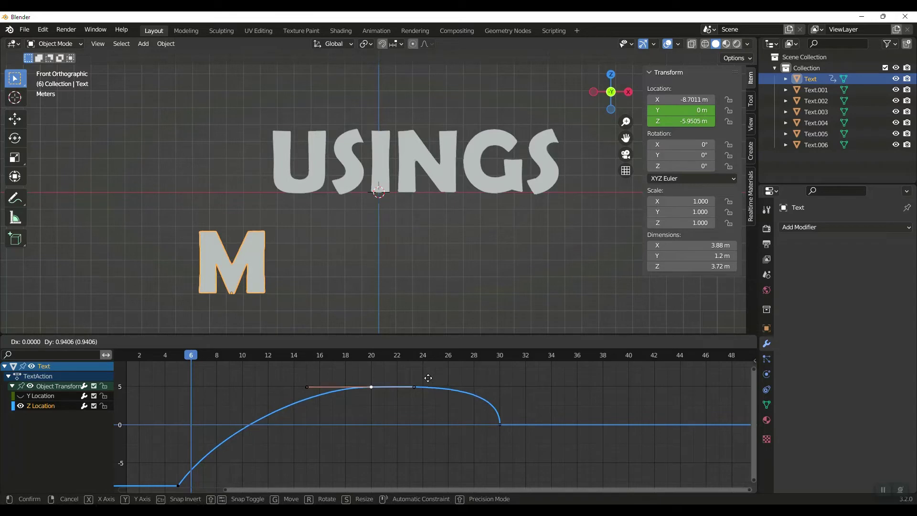
click(428, 378)
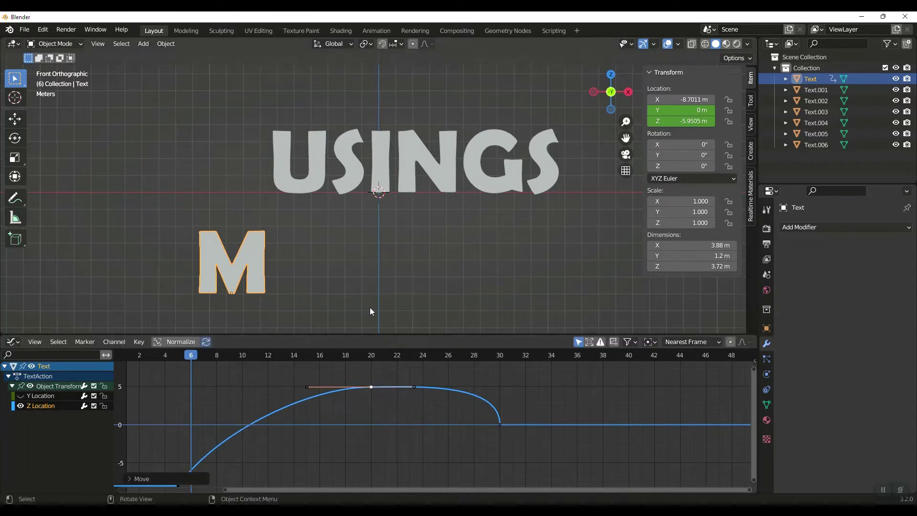
drag(187, 358, 115, 356)
key(space)
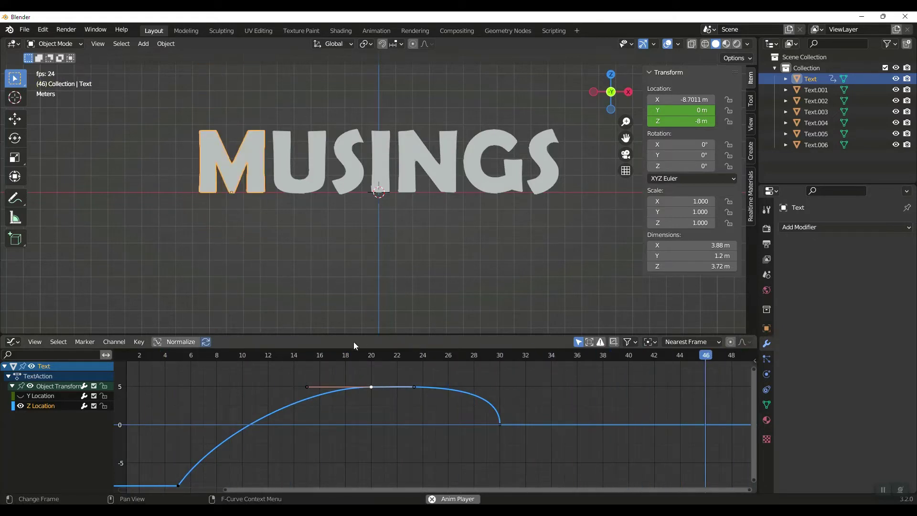
Step: Stop playback, switch the Graph Editor back to the Timeline, and move to frame 50
key(space)
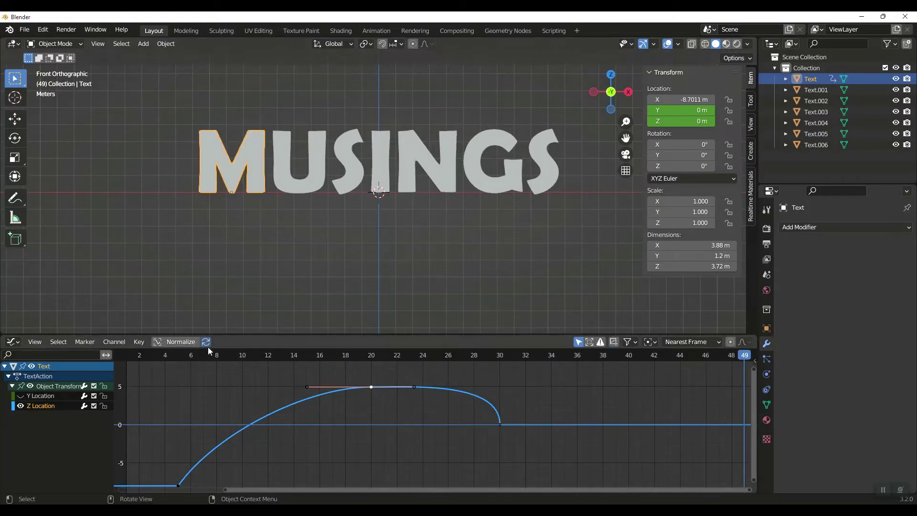
click(17, 343)
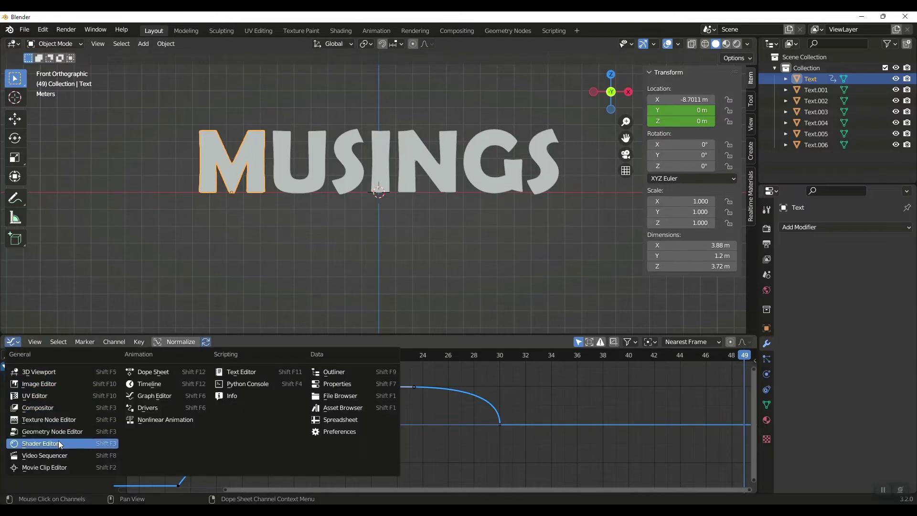
click(158, 384)
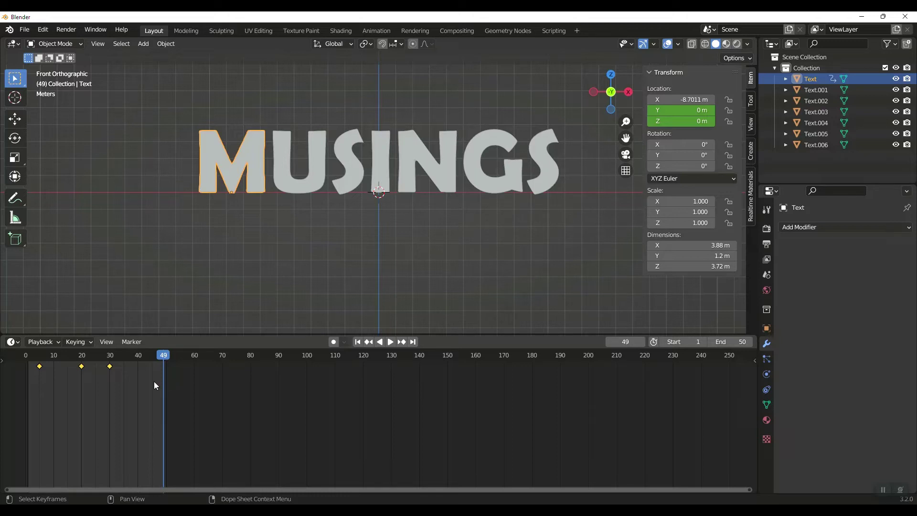
click(167, 357)
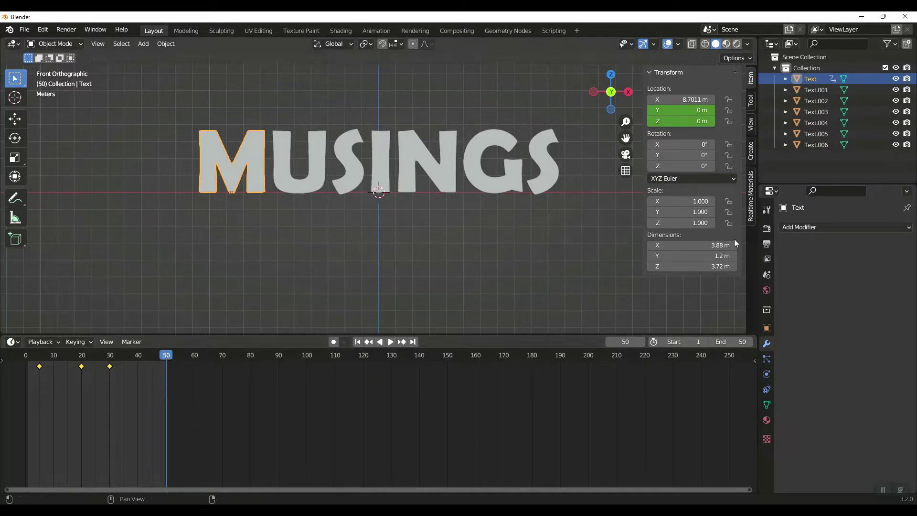
Step: Add a Simple Deform modifier set to Bend on Y, keyframing a 0° angle at frame 50
click(798, 227)
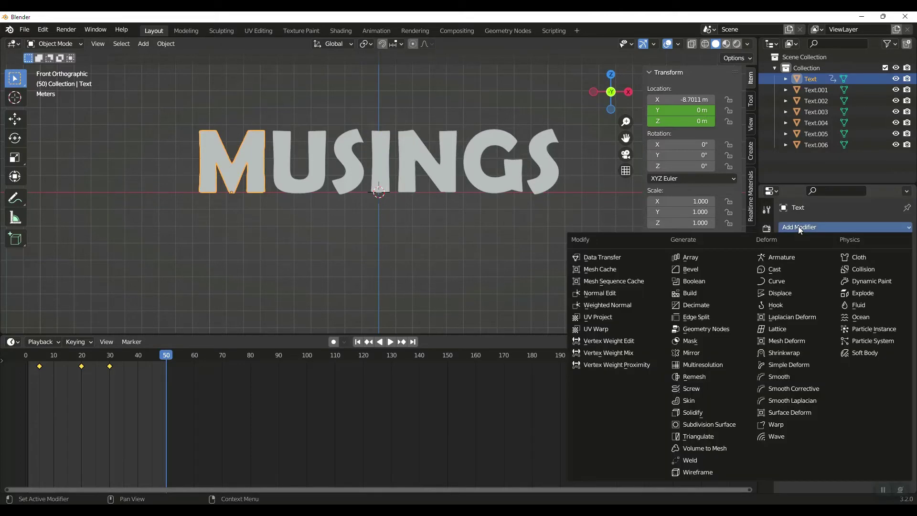
click(791, 366)
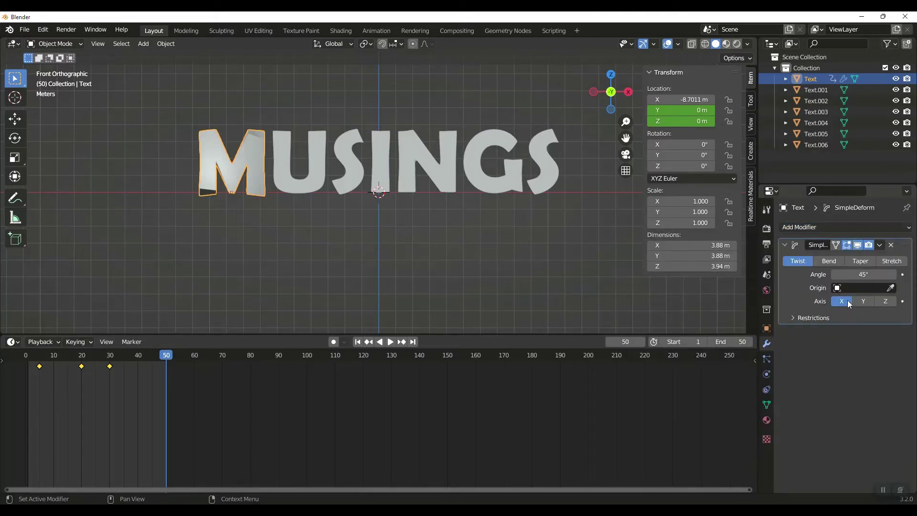
click(826, 260)
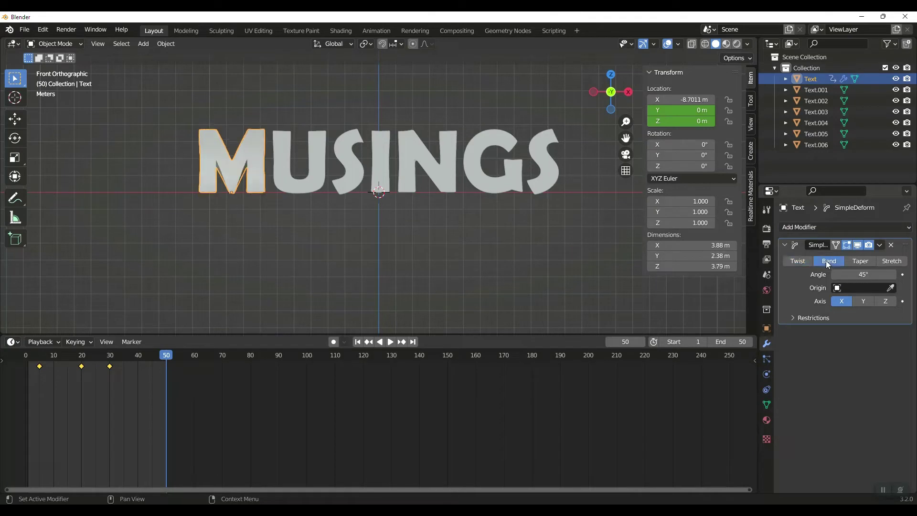
click(862, 302)
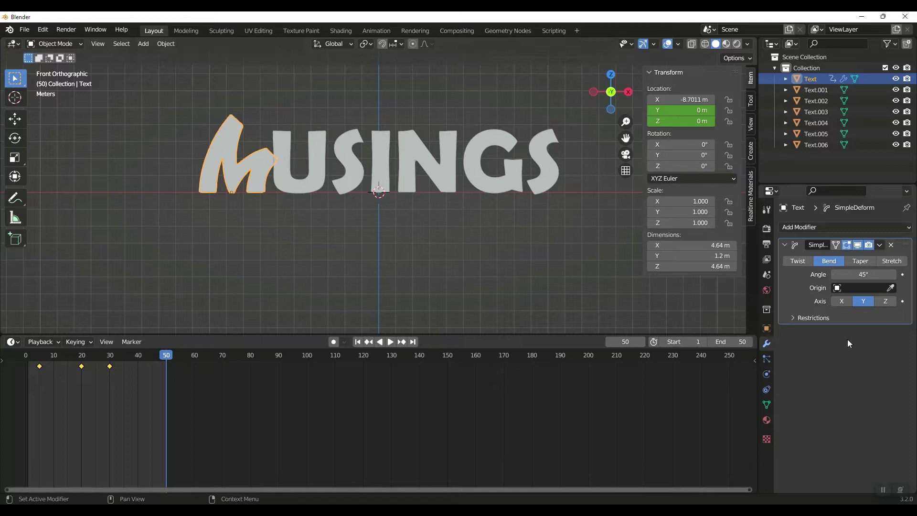
click(866, 271)
text(0)
key(Return)
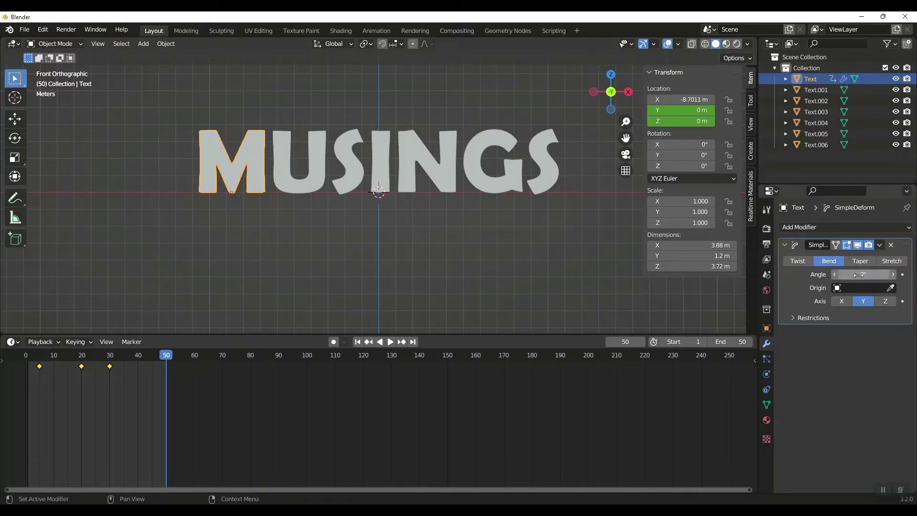
key(i)
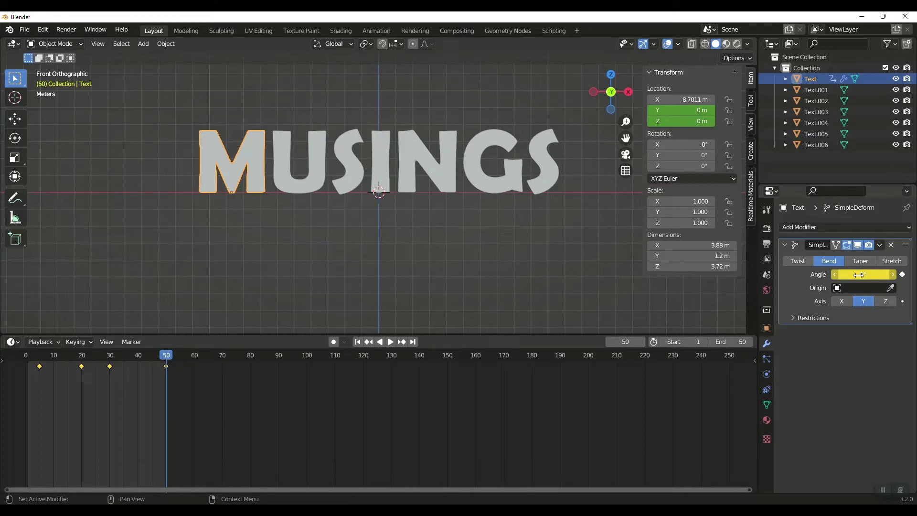
drag(166, 359, 27, 357)
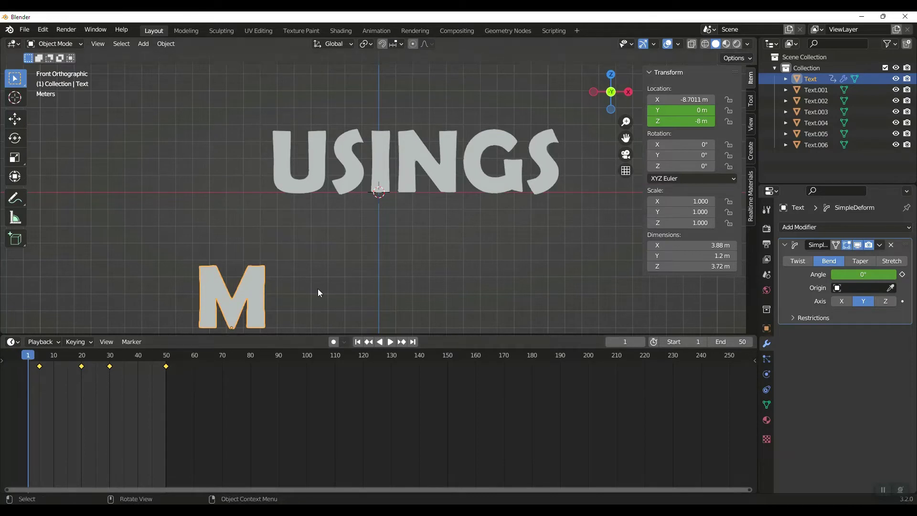
Step: Keyframe a 45° bend angle on frame 1 and preview the animation
click(862, 274)
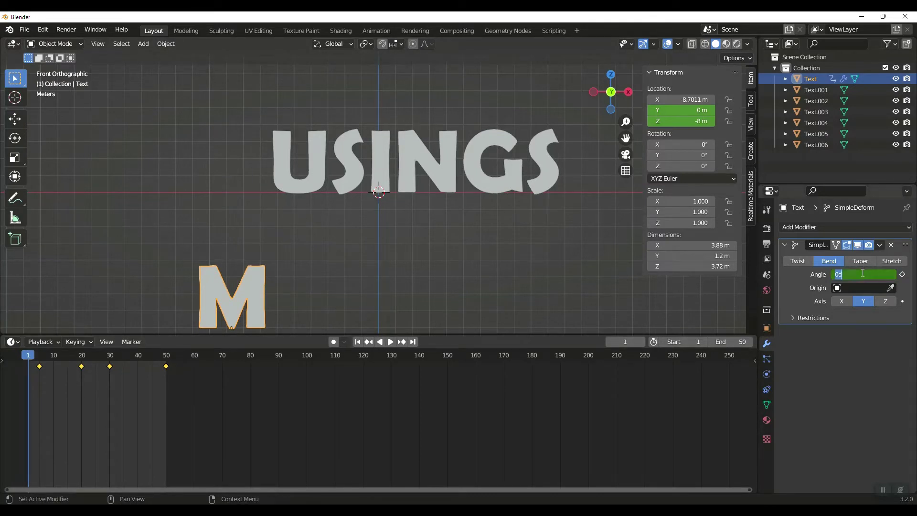
text(45)
key(Return)
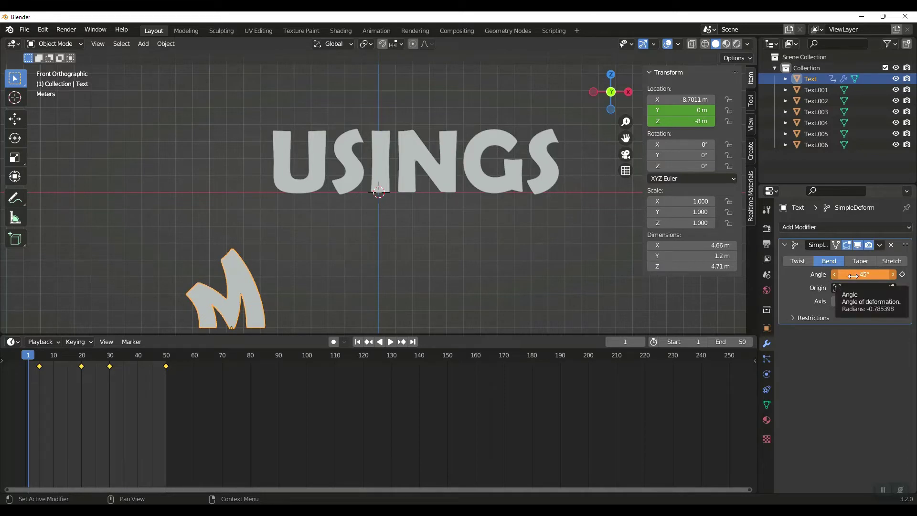
key(i)
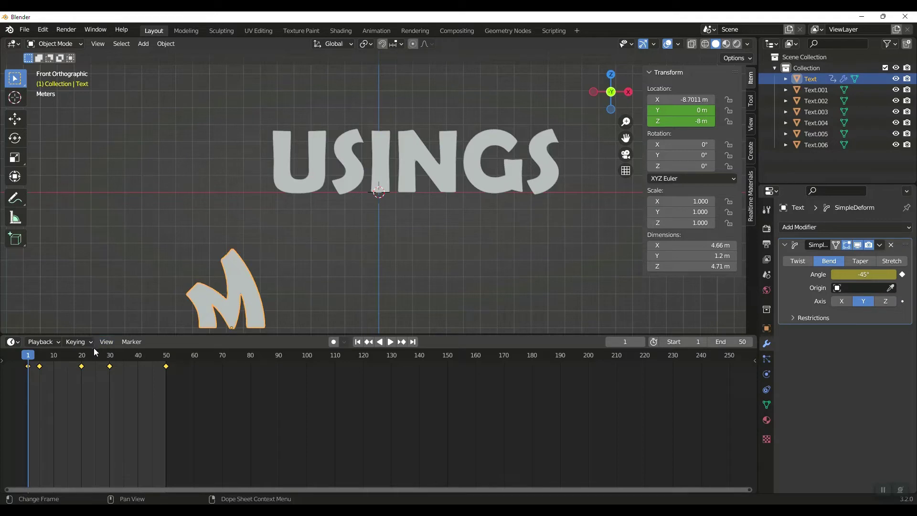
key(space)
key(space)
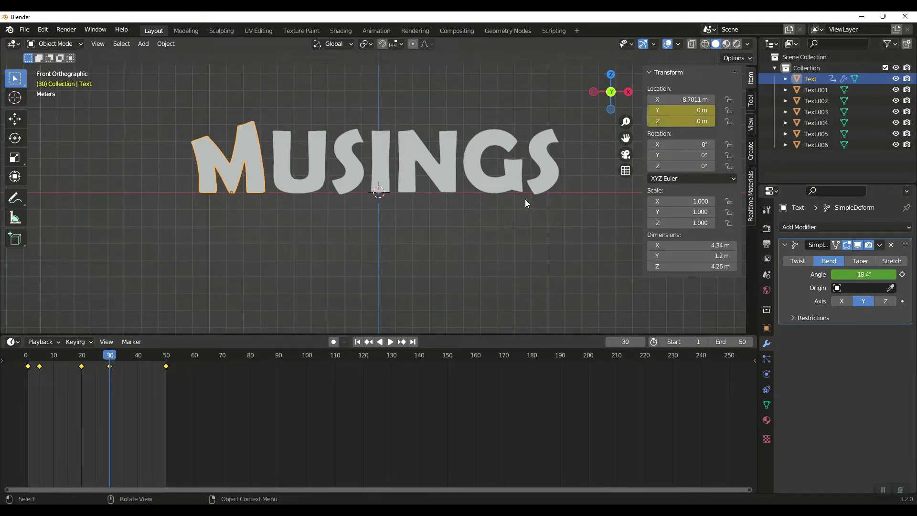
Step: Keyframe a 45° bend angle on frame 30 and start playback
click(861, 275)
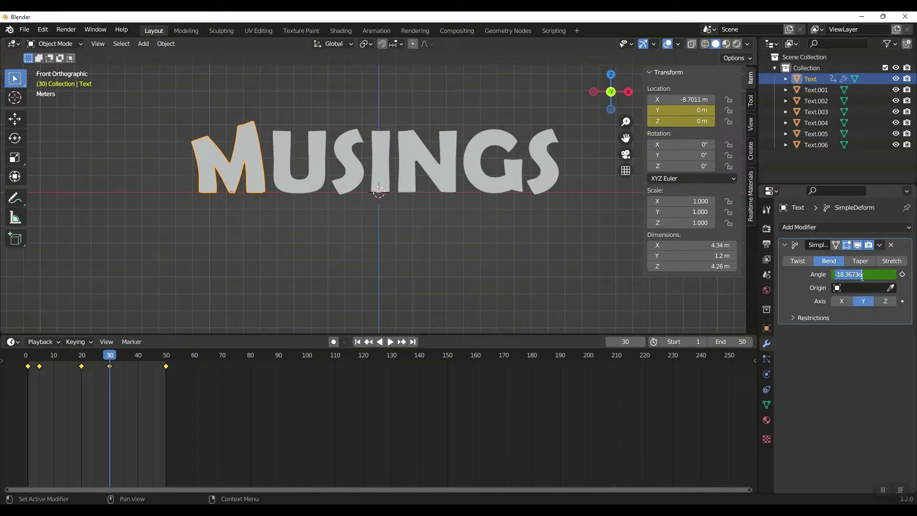
text(45)
key(Return)
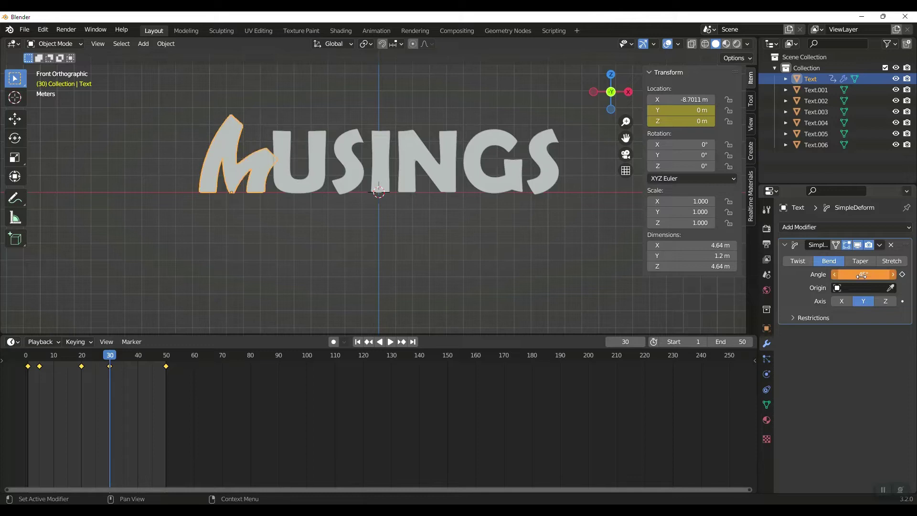
key(i)
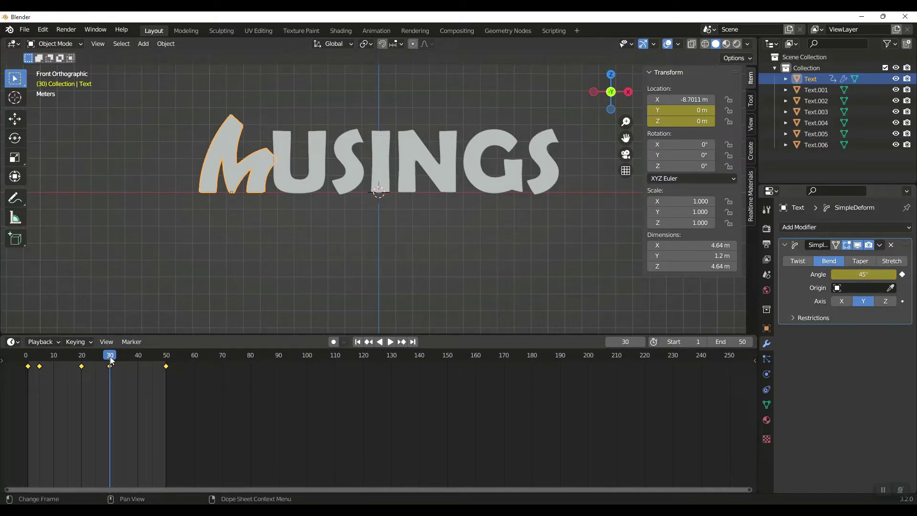
key(space)
Step: On frame 40, keyframe a -30° bend angle and play the bounce to check it
drag(110, 357, 137, 356)
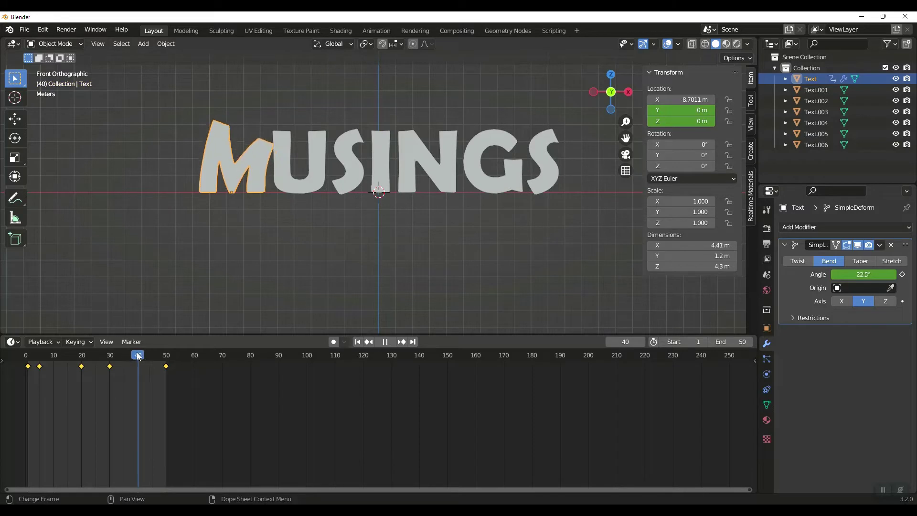
key(space)
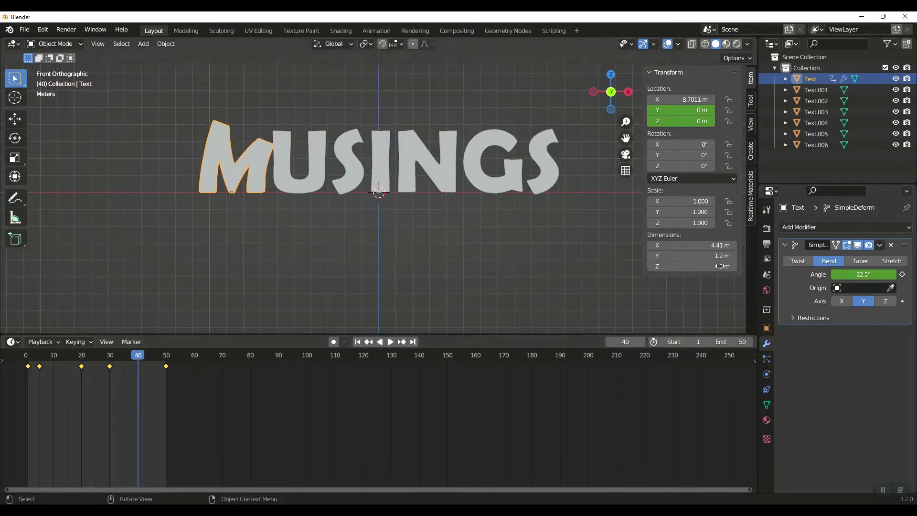
click(868, 273)
text(30)
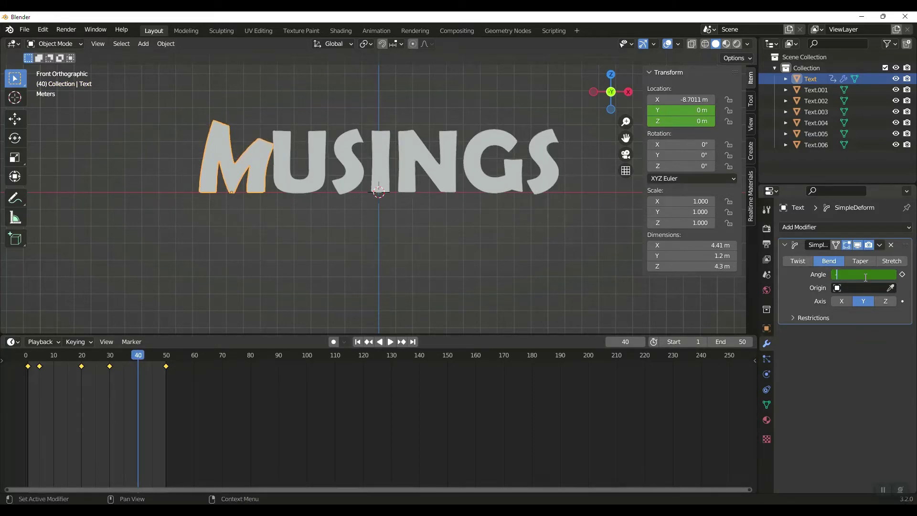
key(Return)
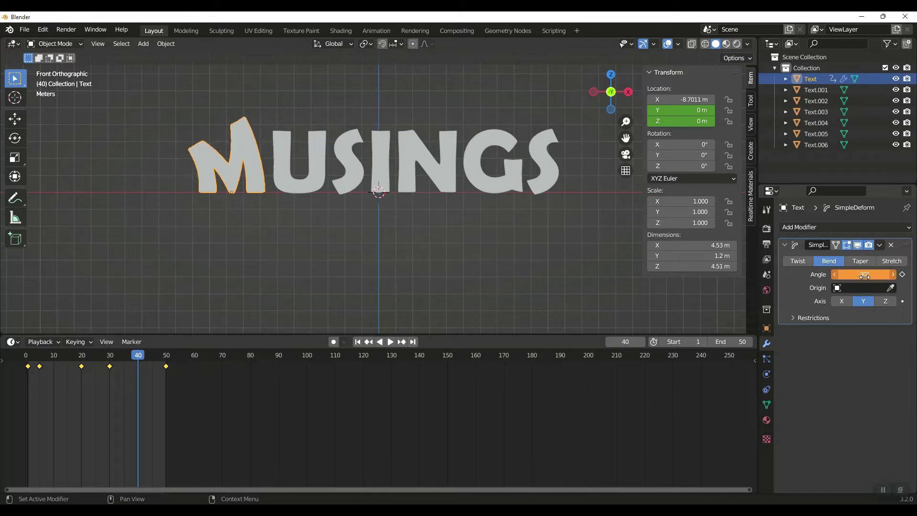
key(i)
key(space)
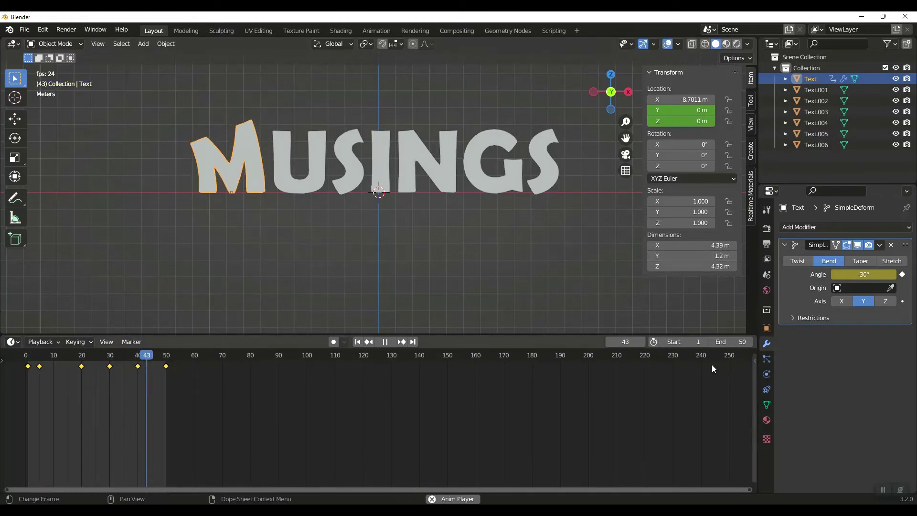
key(space)
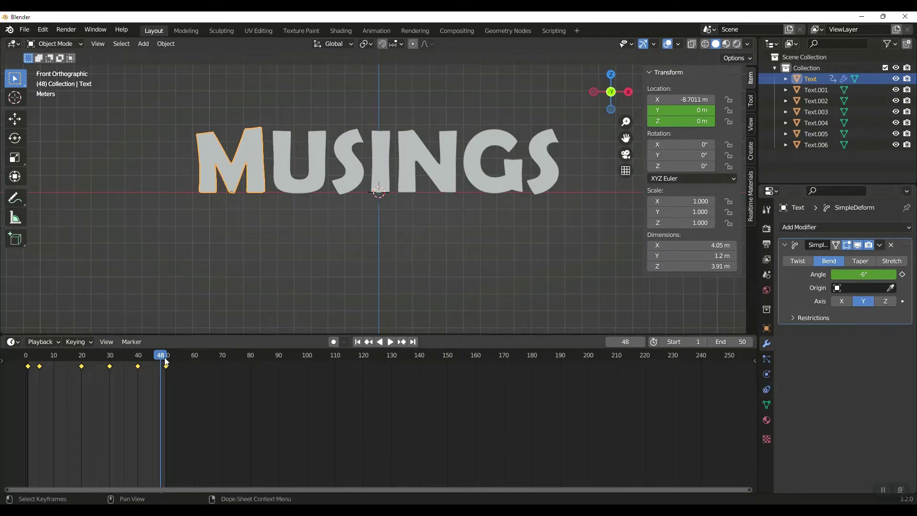
Step: Replay the animation and scrub back to frame 1, where the M starts lowered and bent
key(shift+ctrl+space)
drag(116, 354, 29, 355)
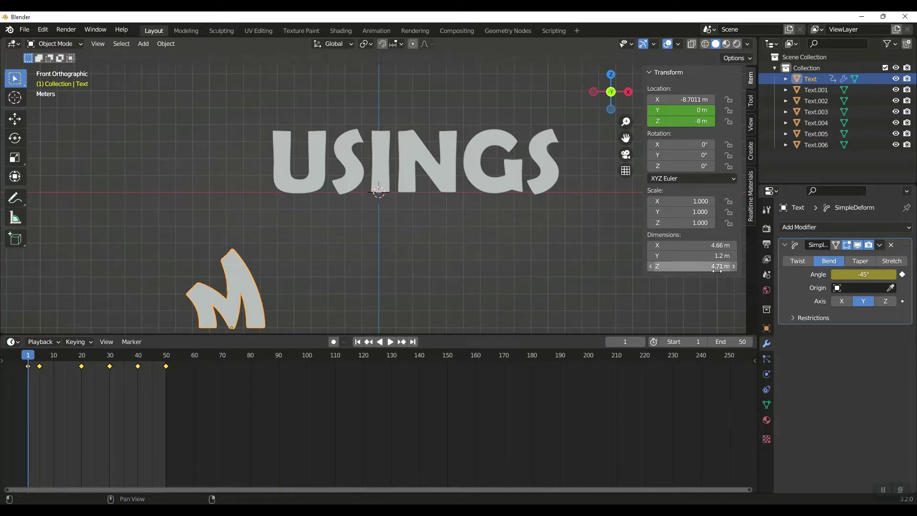
Step: Add a second Simple Deform modifier twisting on Z, keyframing a 180° angle on frame 1
click(812, 227)
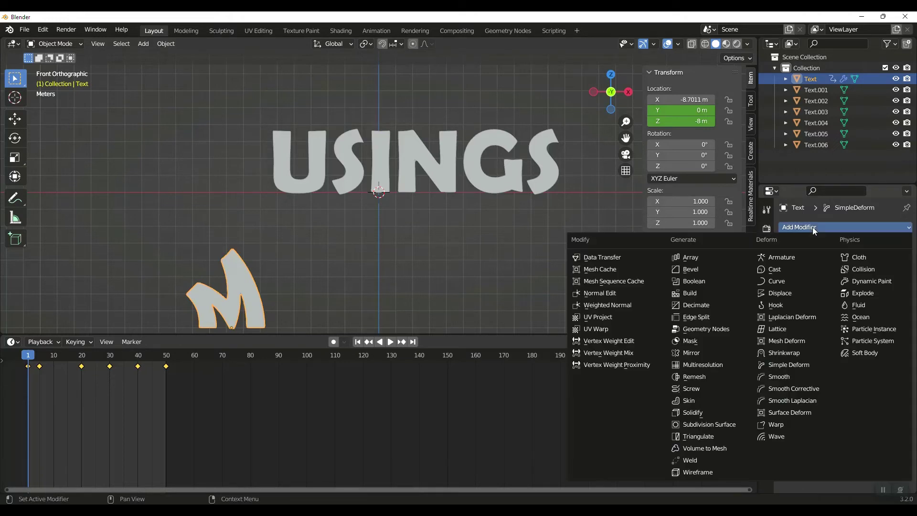
click(789, 364)
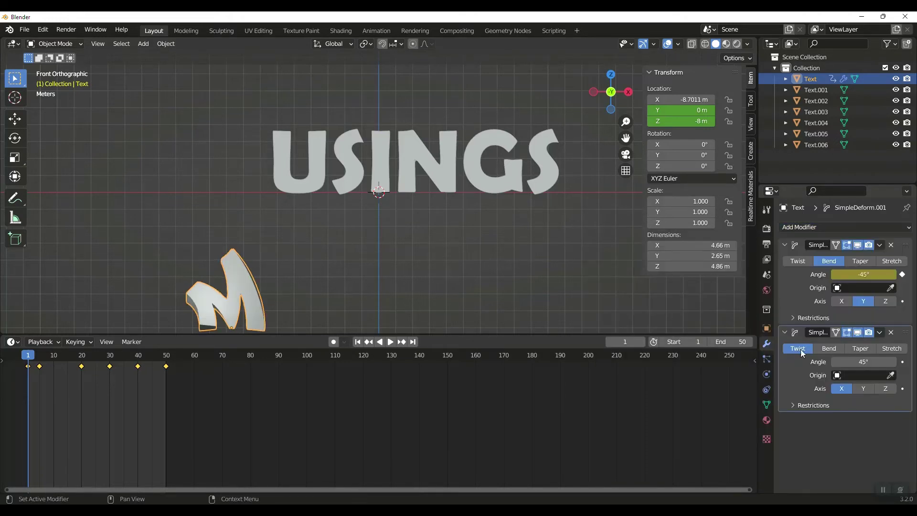
click(884, 390)
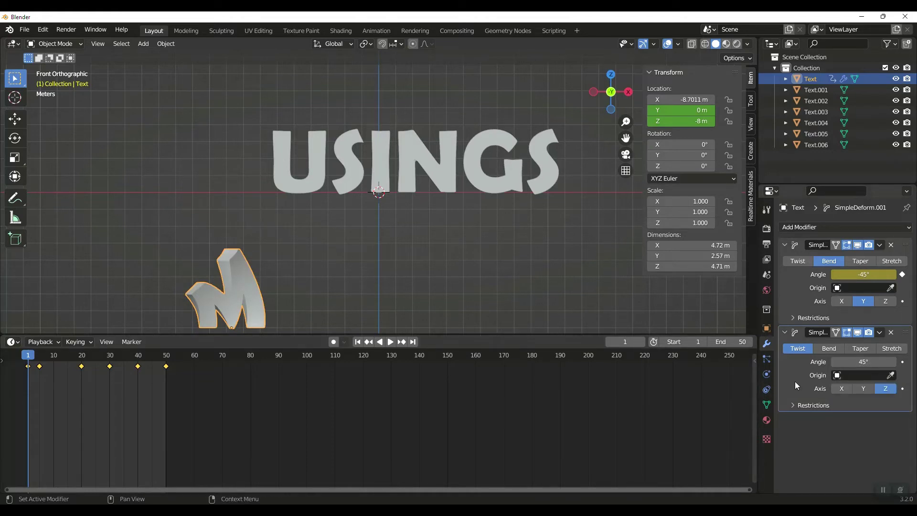
click(857, 361)
text(80)
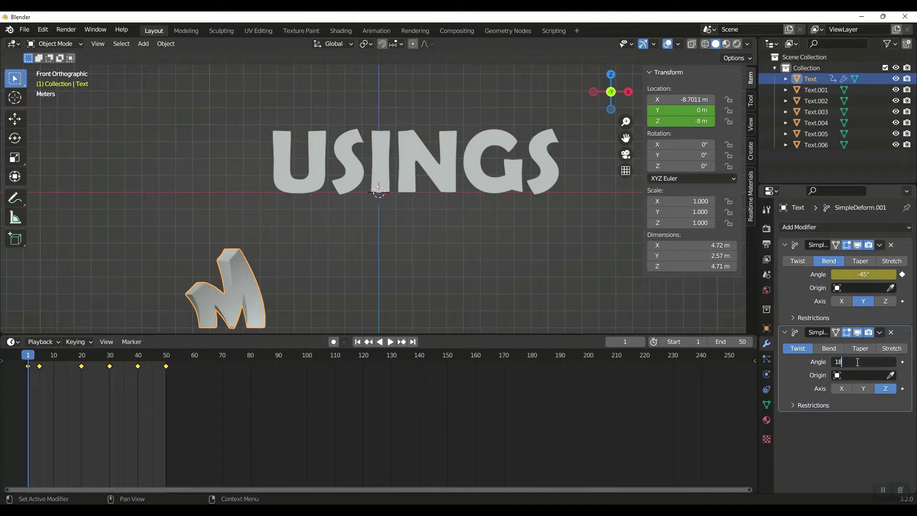
key(Return)
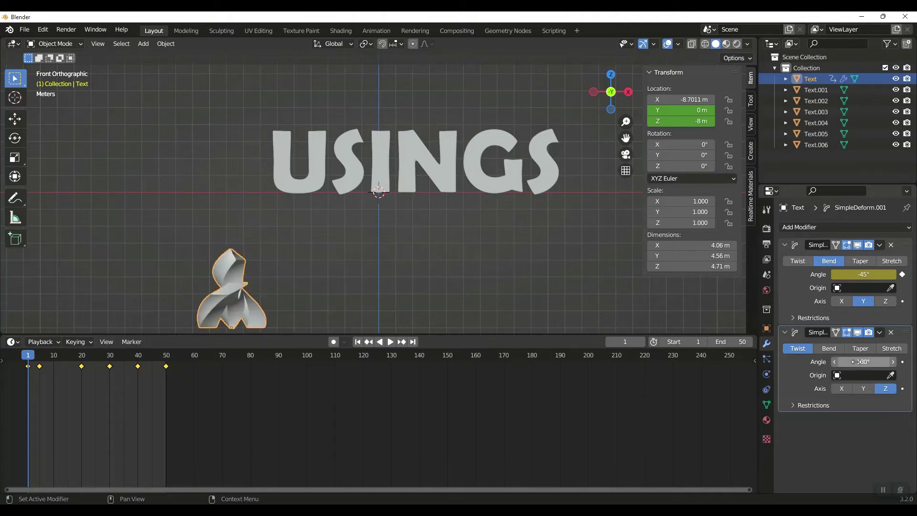
key(i)
key(space)
drag(39, 356, 166, 357)
Step: On frame 50, keyframe the twist angle at 0° and play the result
key(i)
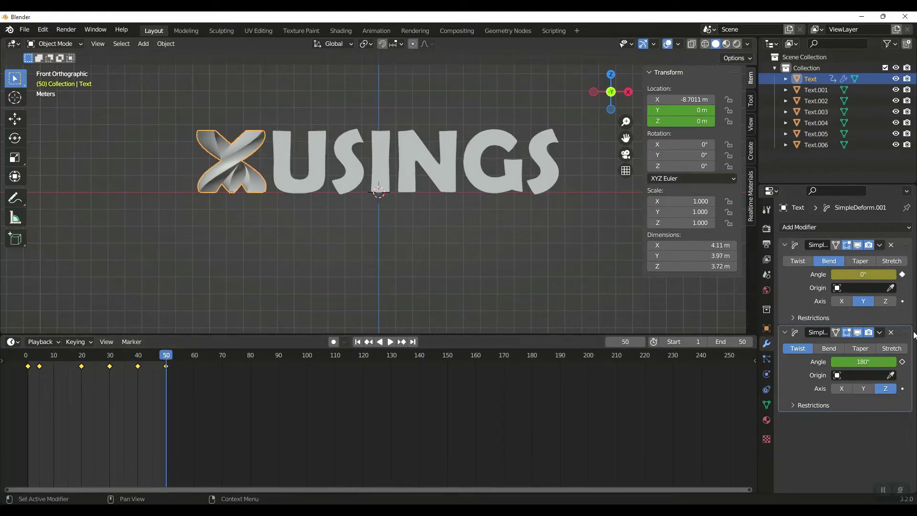
double_click(863, 362)
text(0)
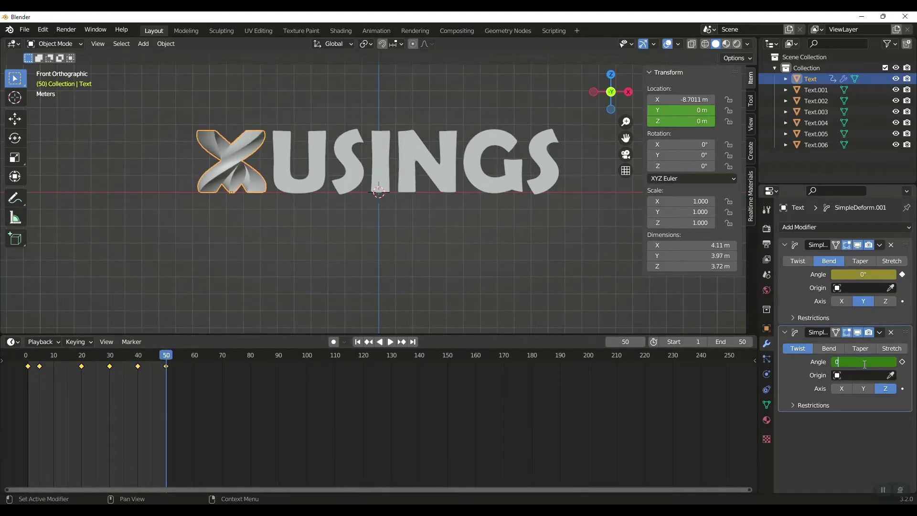
key(Return)
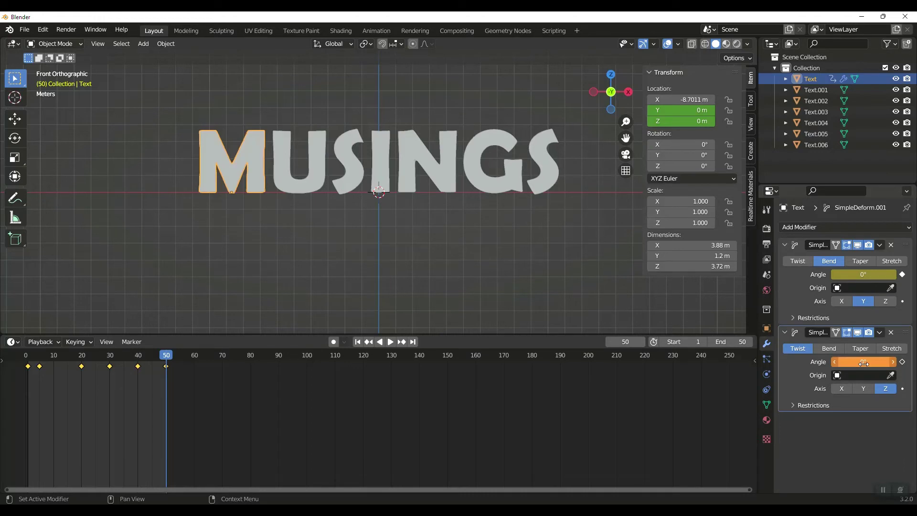
key(i)
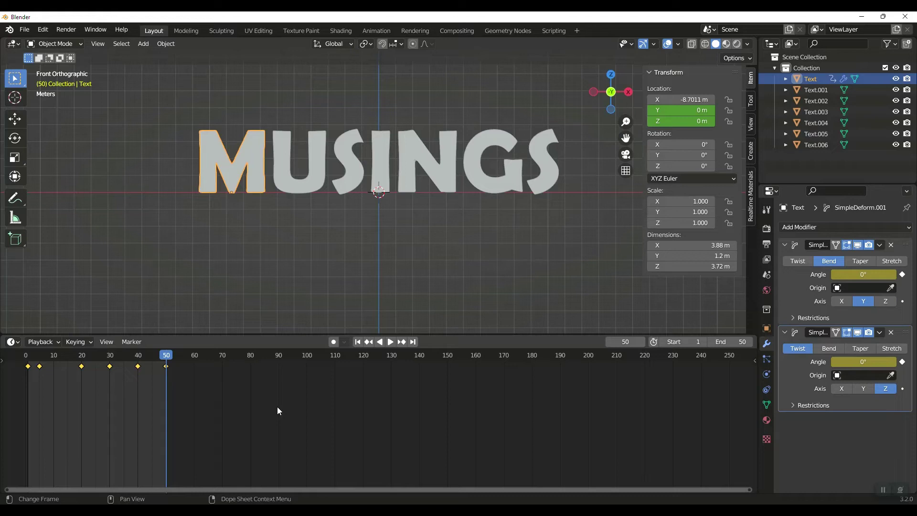
key(space)
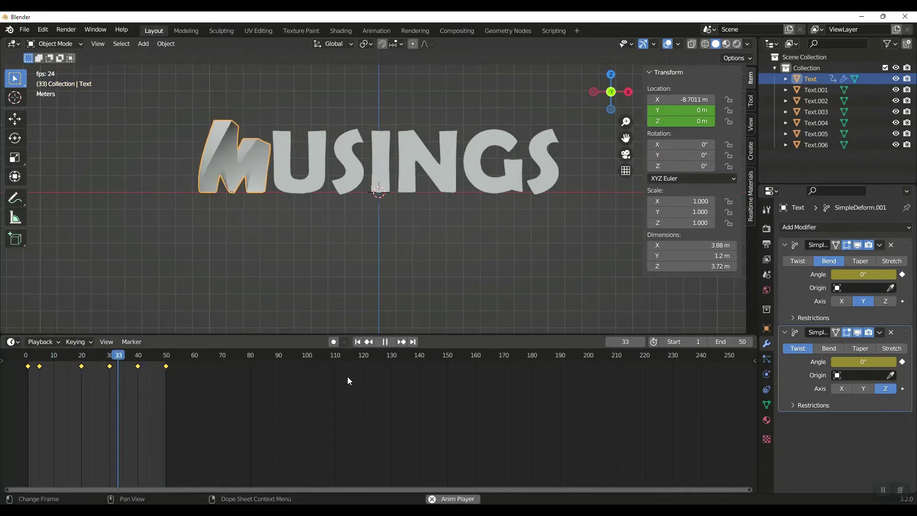
Step: Stop playback and key the M's 0° rotation on frame 50
key(space)
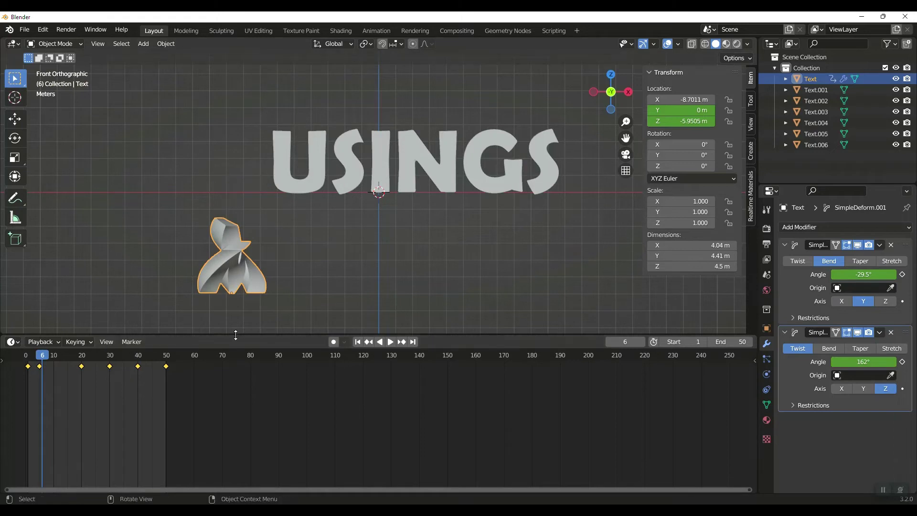
drag(39, 359, 163, 359)
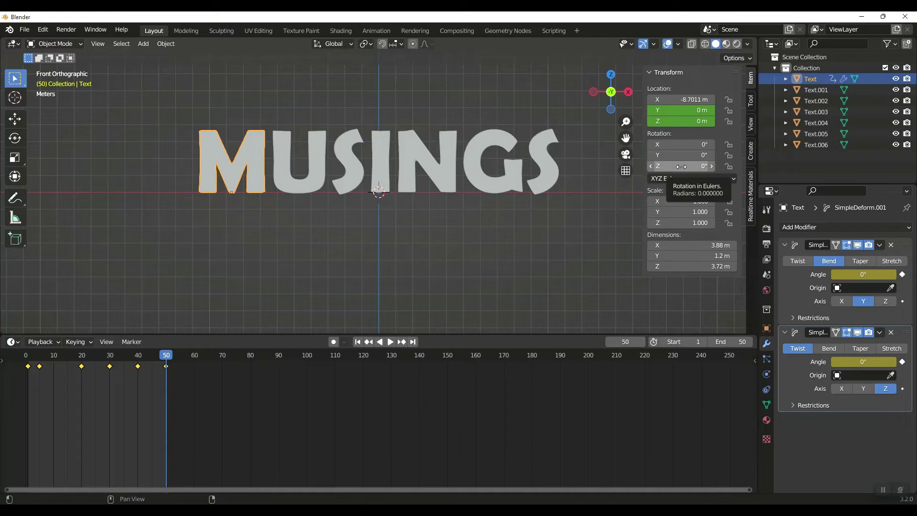
key(i)
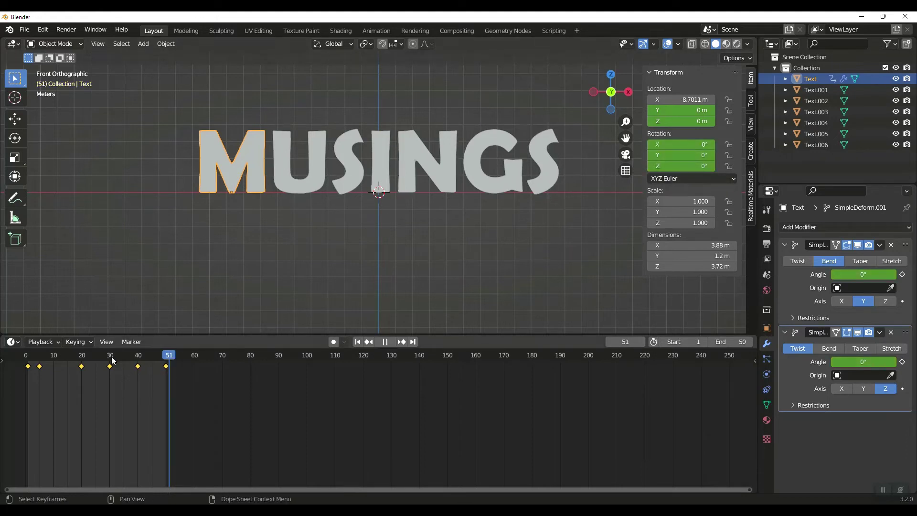
Step: On frame 1, set the M's Z rotation to 180° and keyframe it
drag(166, 367, 26, 362)
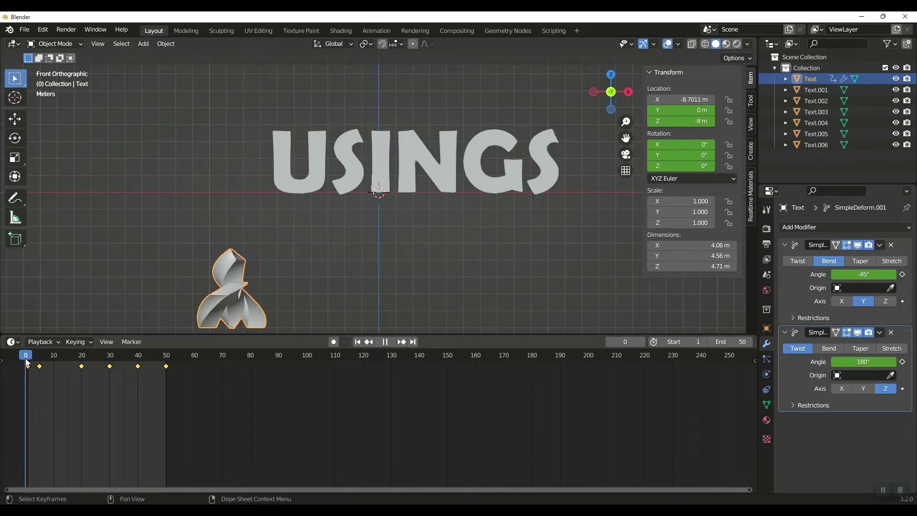
click(28, 359)
click(686, 167)
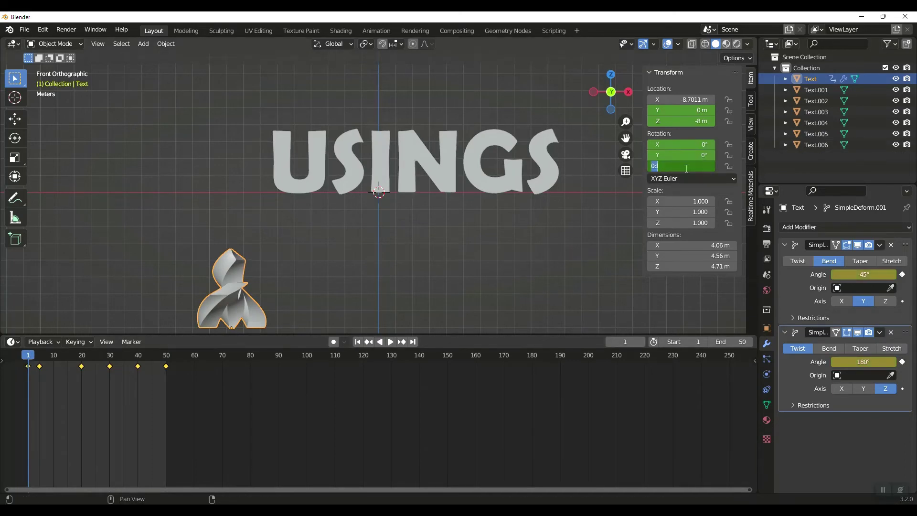
text(180)
key(Return)
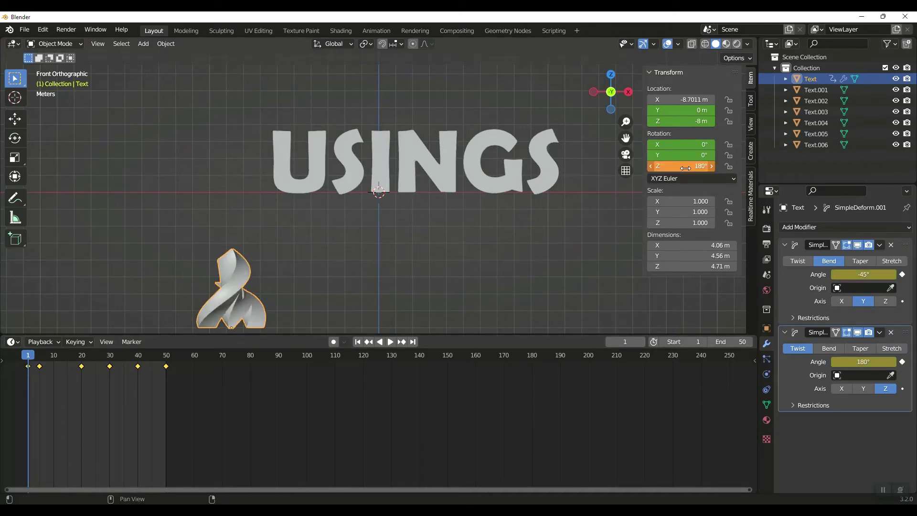
key(i)
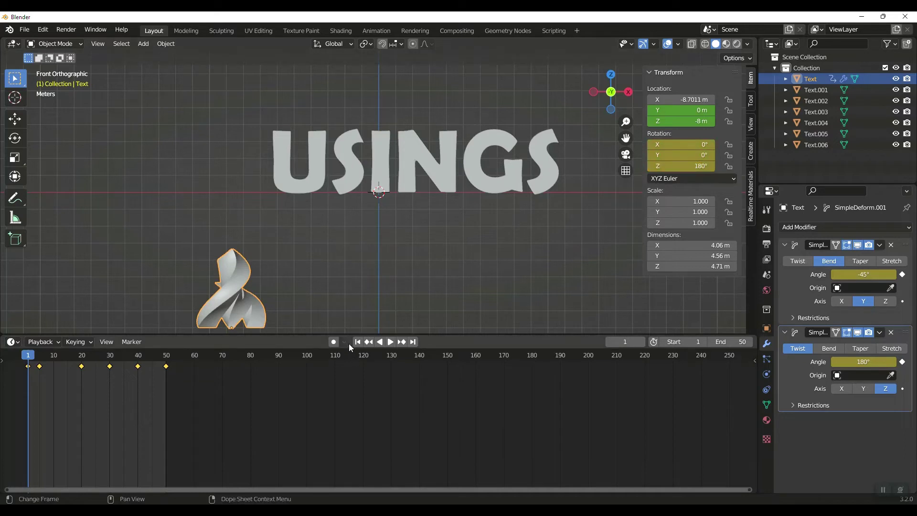
Step: Preview the spin, then insert another rotation keyframe at frame 49
key(space)
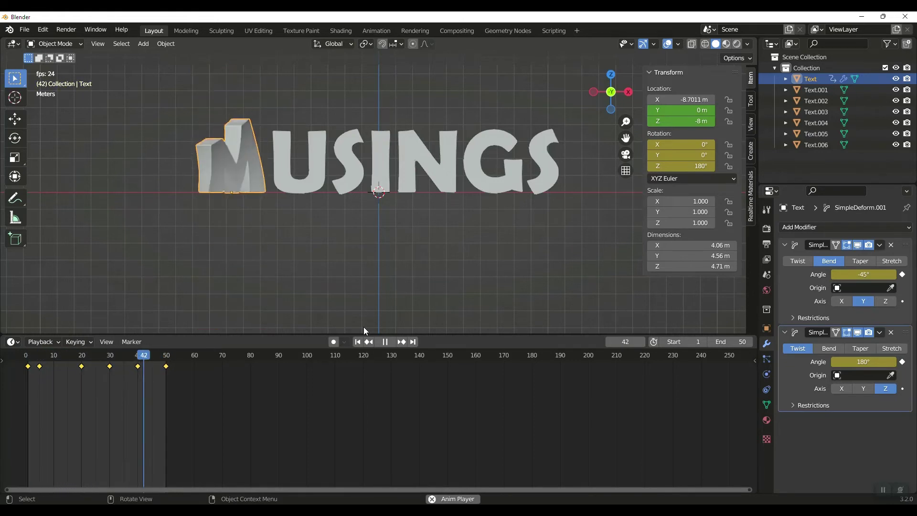
key(space)
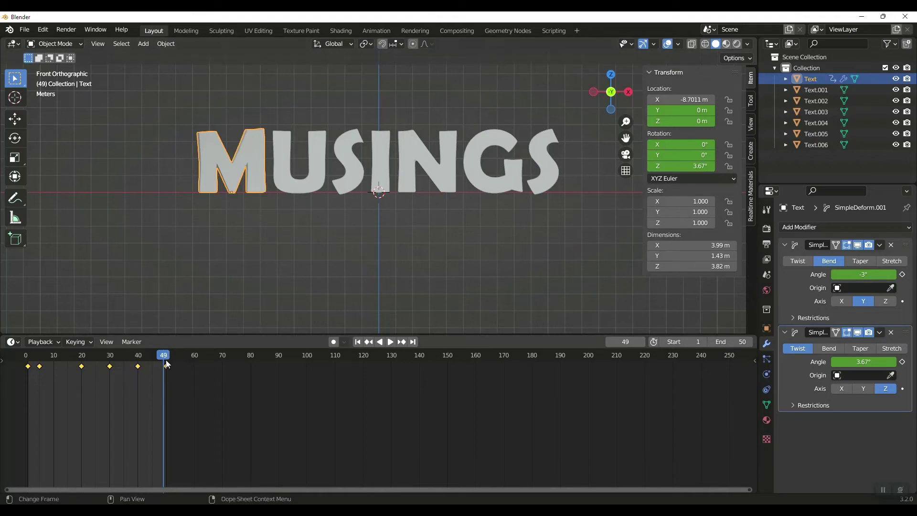
key(i)
Step: Switch the lower Timeline area to the Graph Editor
click(18, 342)
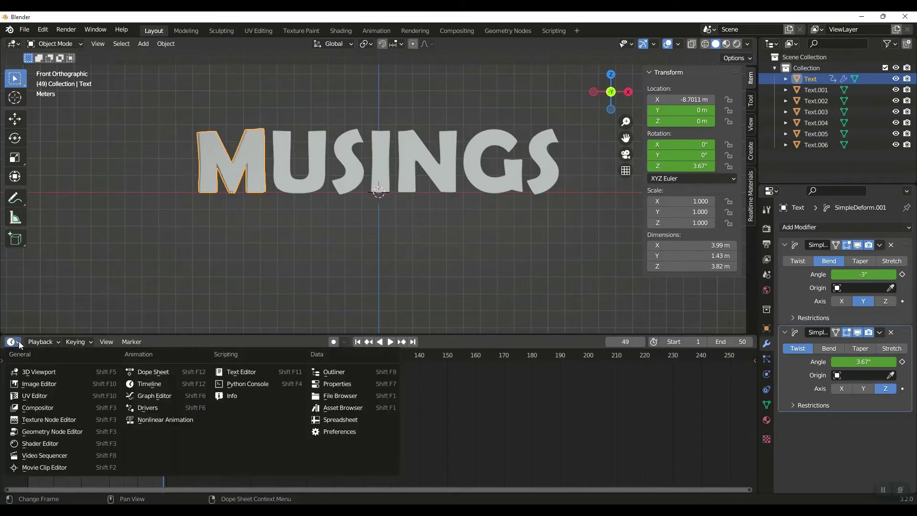
key(Escape)
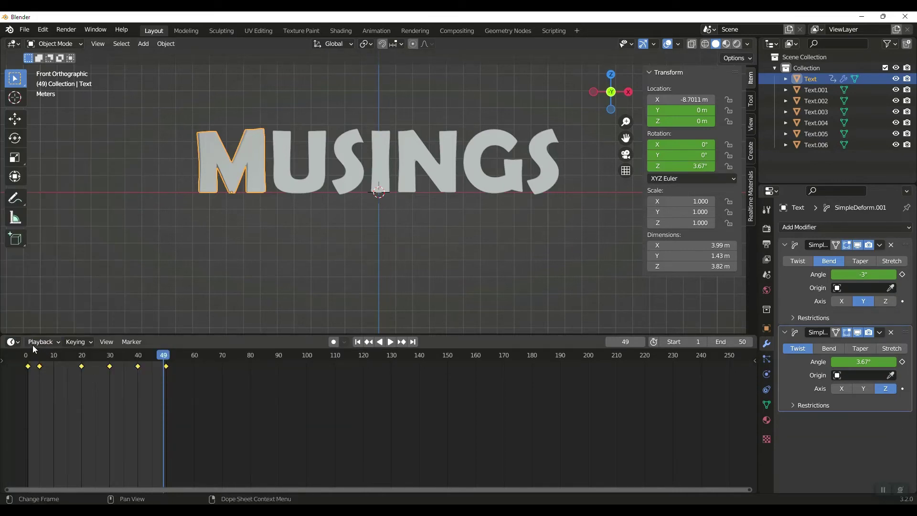
click(13, 342)
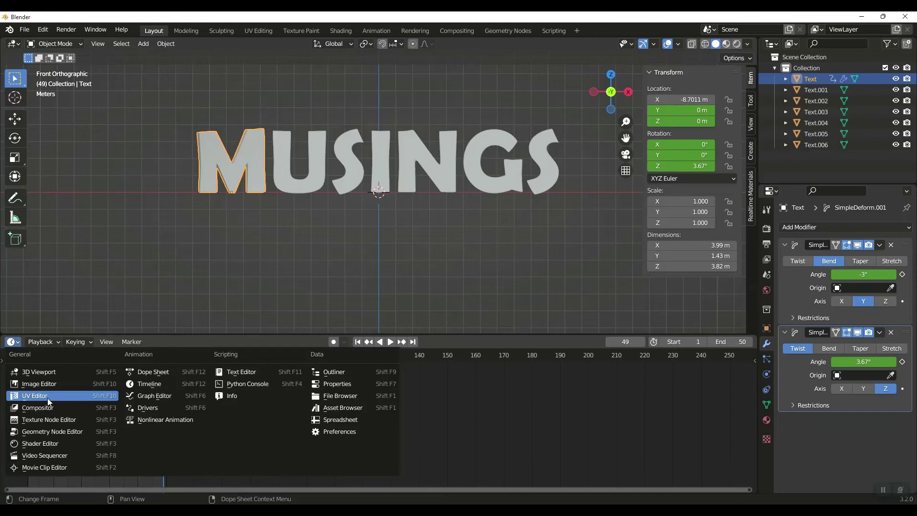
click(155, 396)
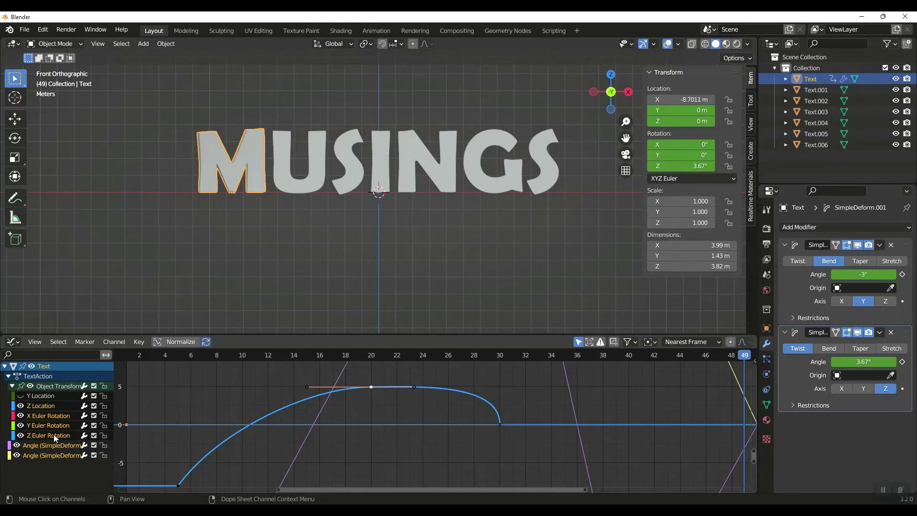
Step: Hide the Z Location, X and Z Euler Rotation, and both SimpleDeform Angle curves
click(20, 406)
click(20, 416)
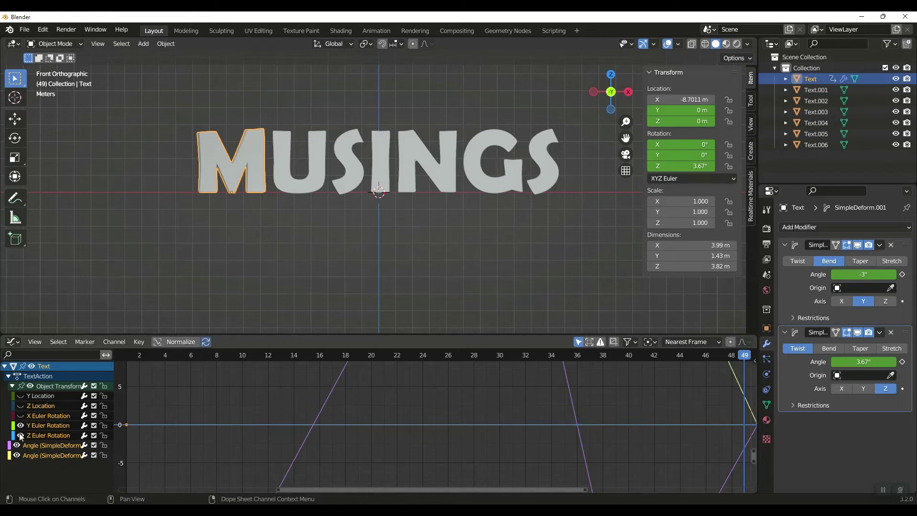
click(20, 435)
click(17, 445)
click(16, 455)
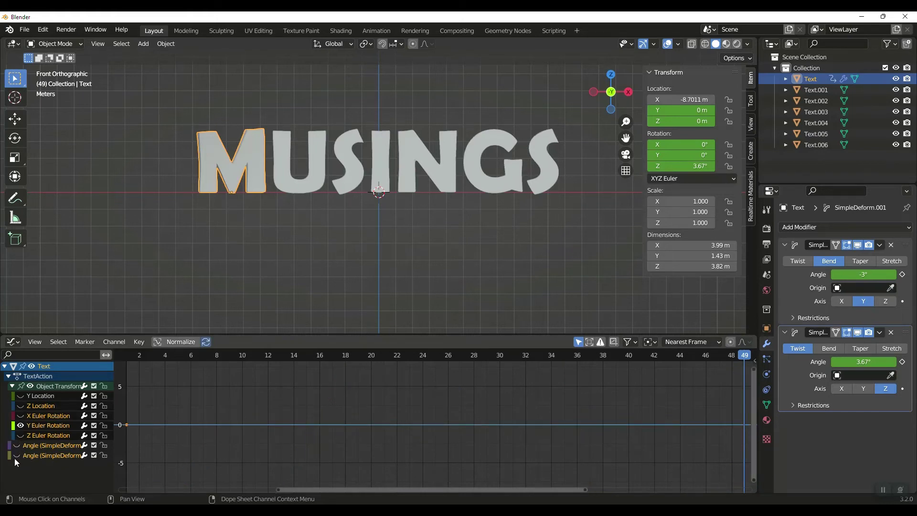
scroll(215, 436, down, 4)
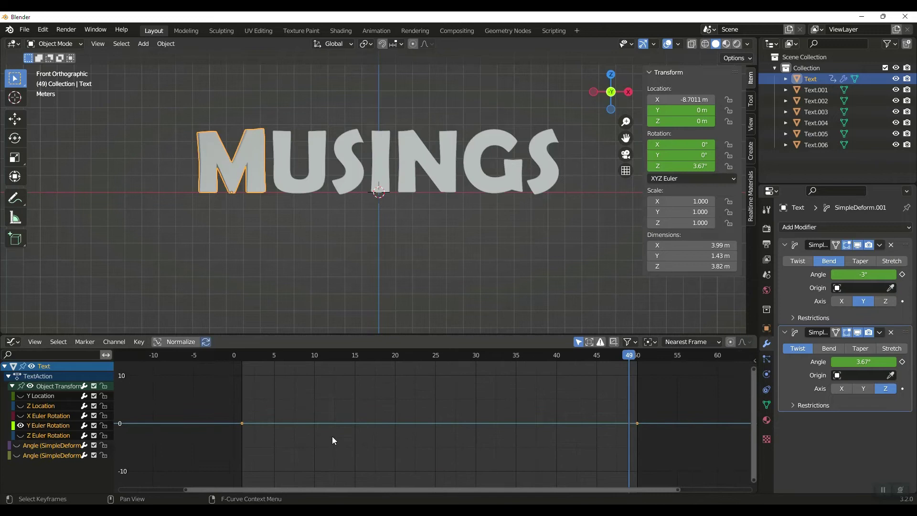
Step: Show only the Z Euler Rotation curve and box-select its final keyframe at frame 51
drag(588, 358, 601, 356)
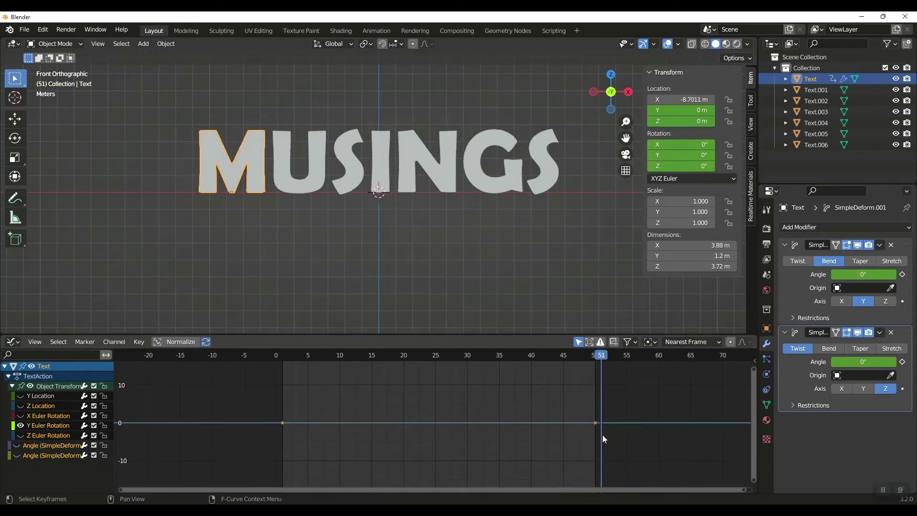
drag(575, 406, 613, 438)
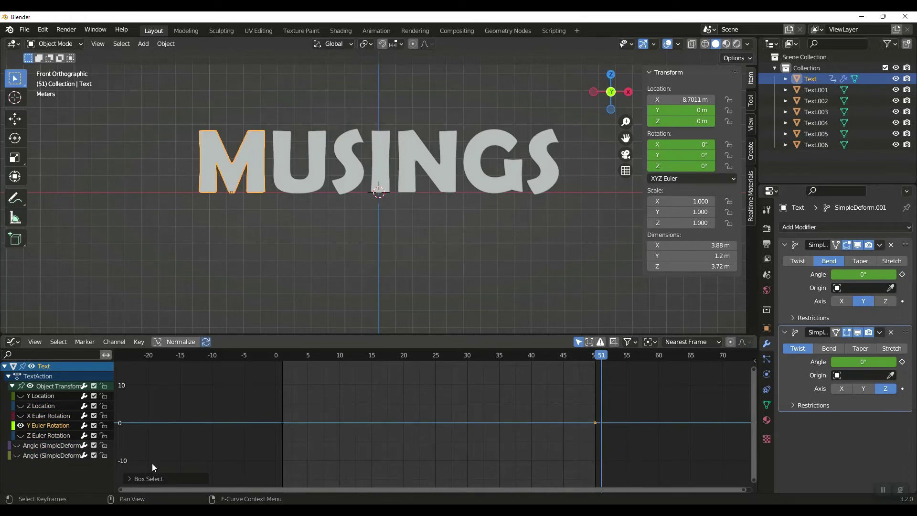
click(20, 425)
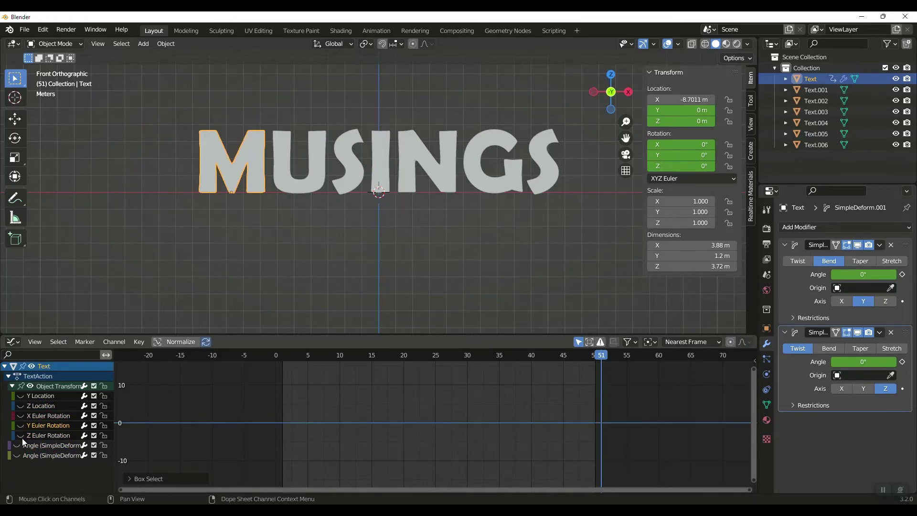
click(21, 435)
click(596, 425)
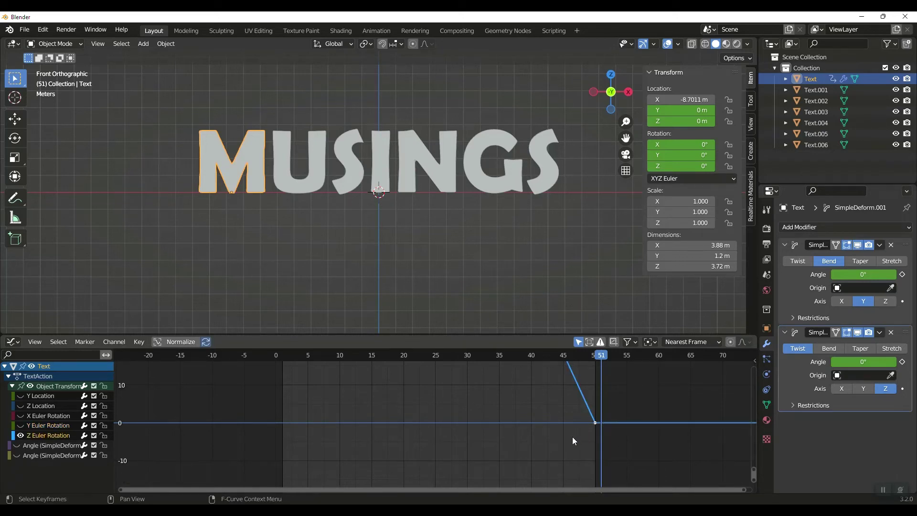
drag(586, 428, 635, 453)
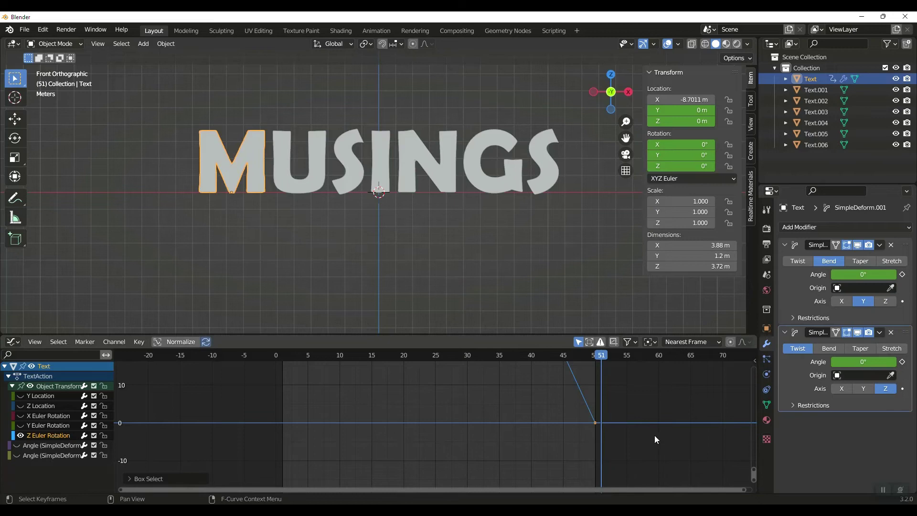
Step: Slide that Z rotation keyframe along time to about frame 30
key(g)
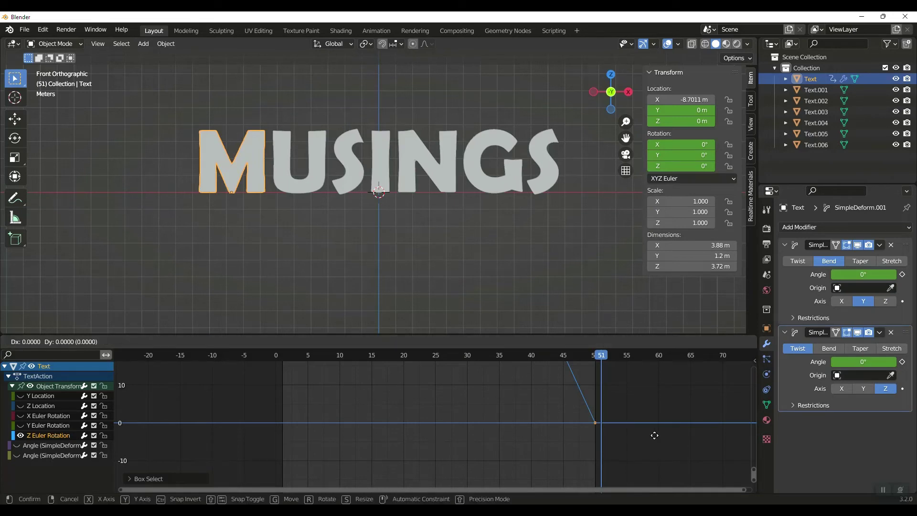
key(x)
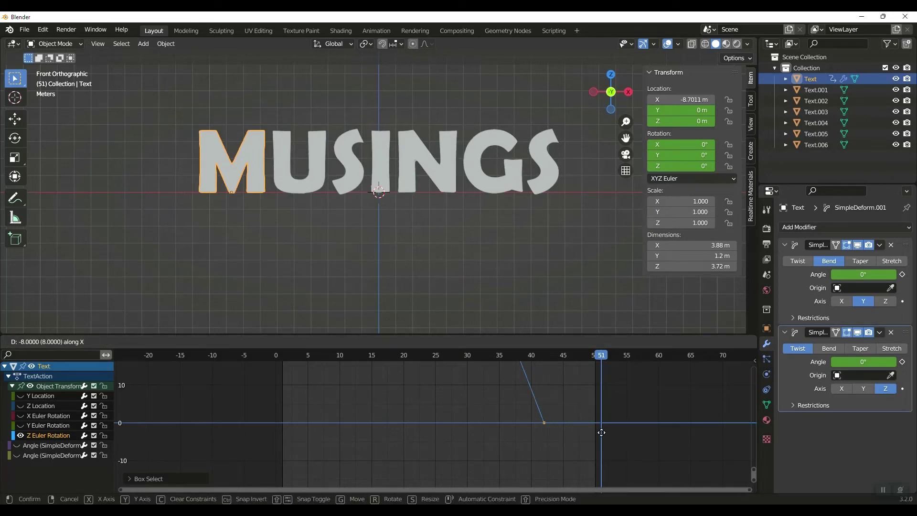
click(526, 433)
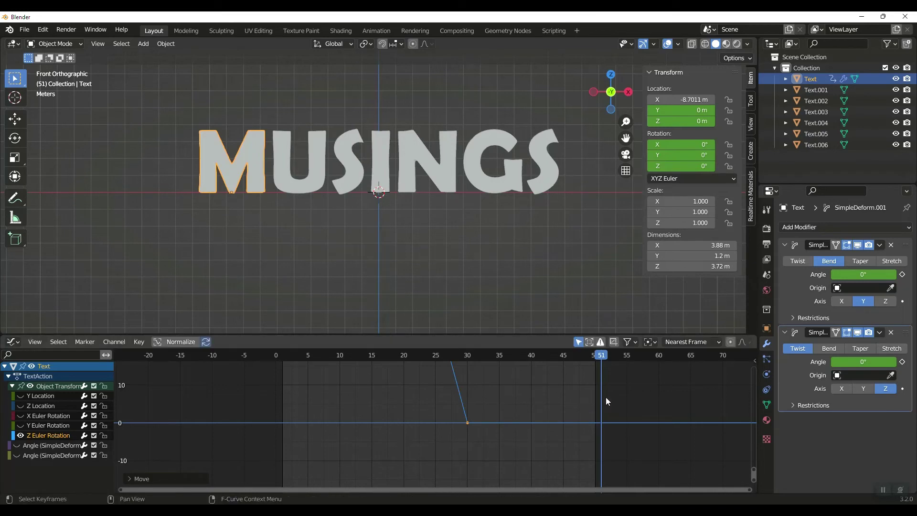
Step: Preview the M, then return to the Graph Editor and show all its location and rotation curves
key(space)
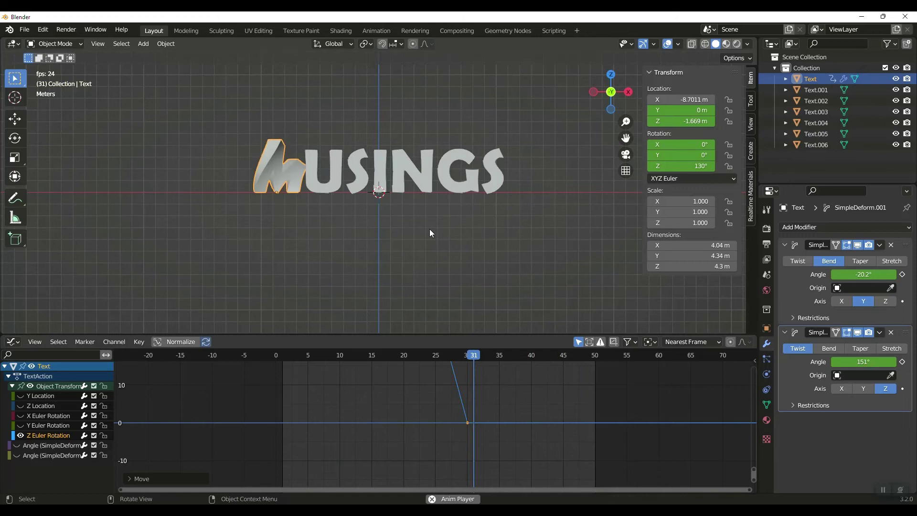
click(14, 342)
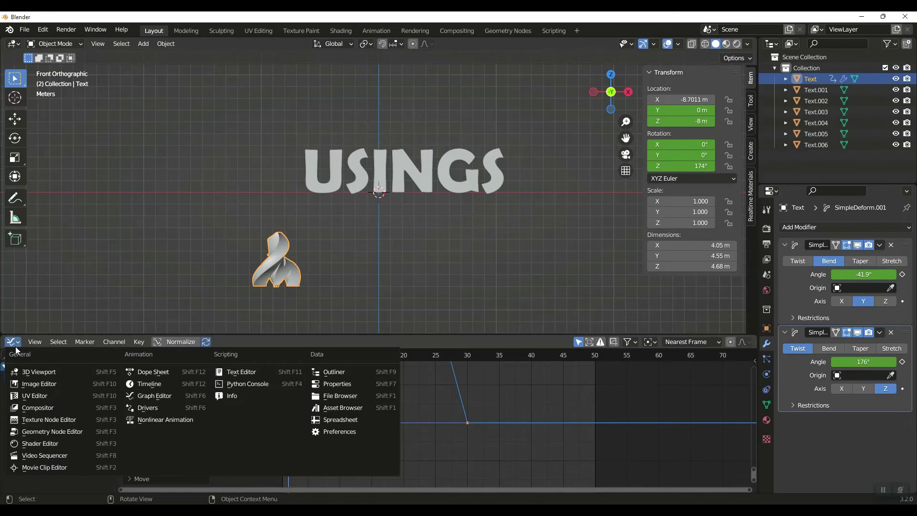
click(146, 384)
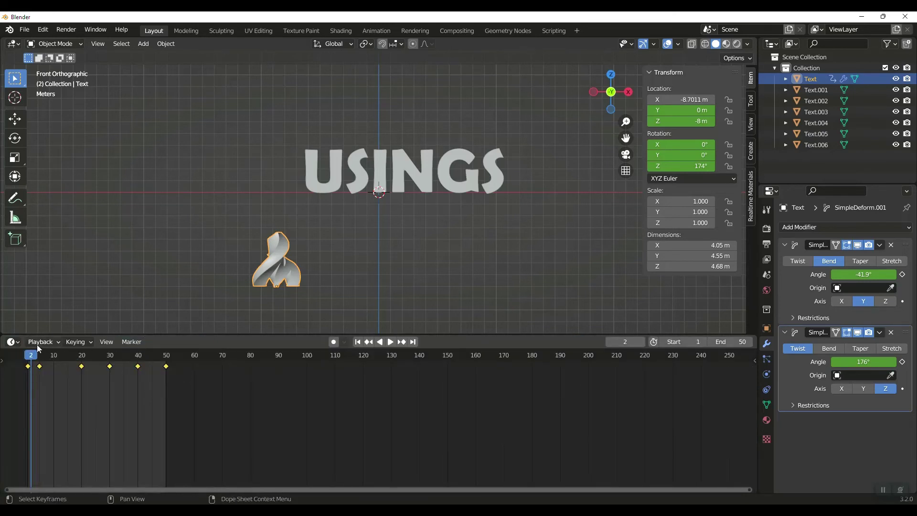
click(13, 341)
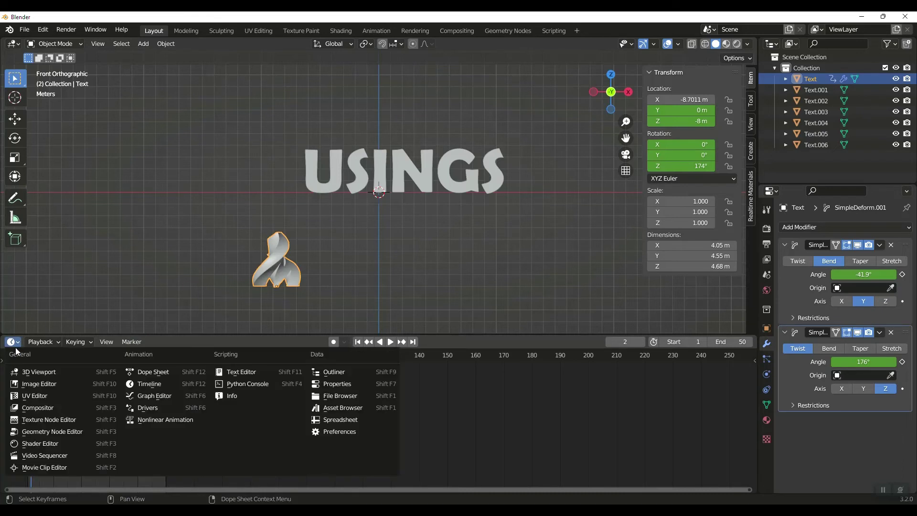
click(142, 398)
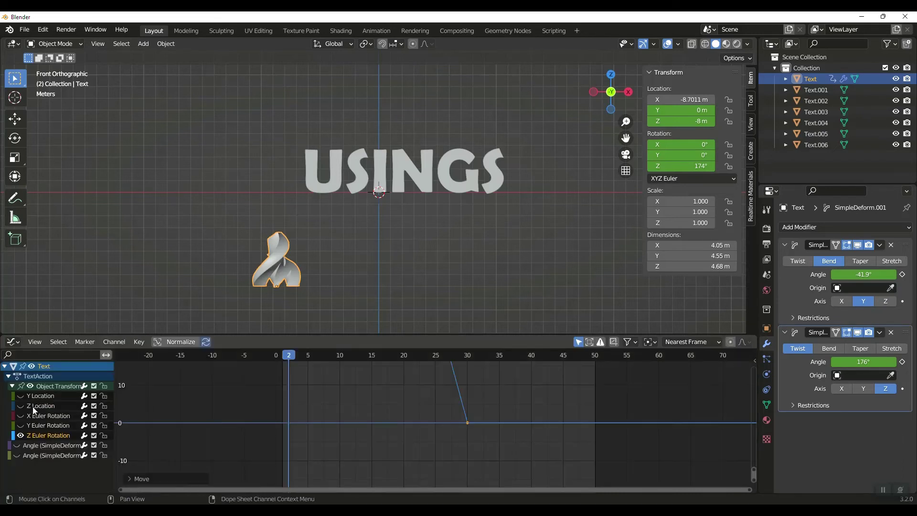
drag(22, 395, 15, 457)
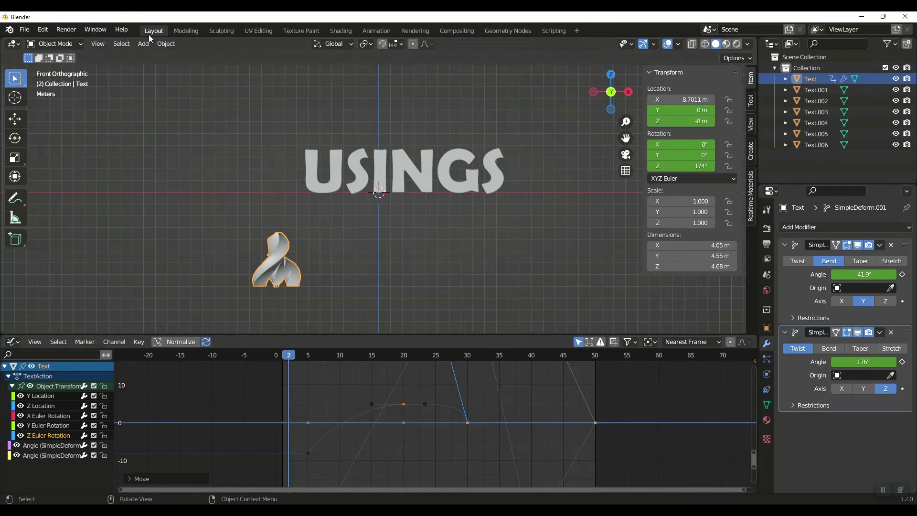
Step: Select the U, S, I, N, G and final S letters, then the M as active
click(312, 173)
shift+click(365, 175)
shift+click(385, 170)
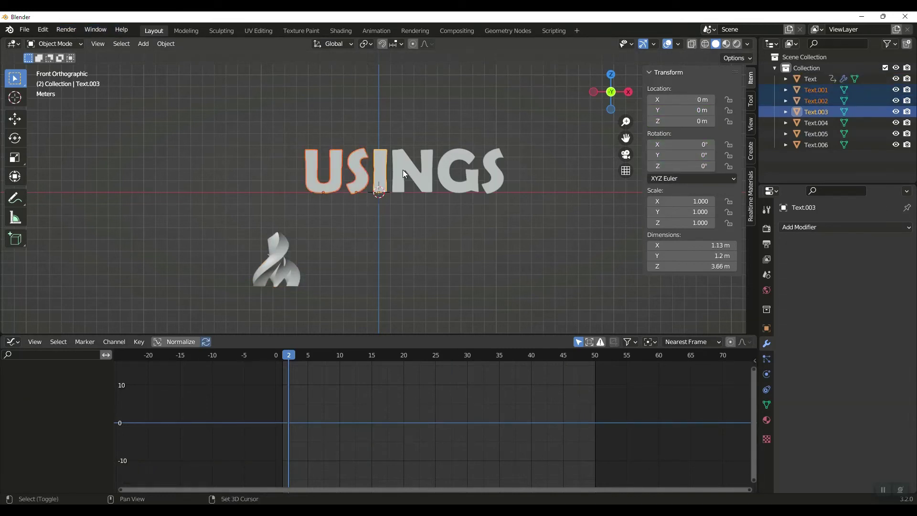
shift+click(421, 174)
shift+click(443, 176)
shift+click(494, 179)
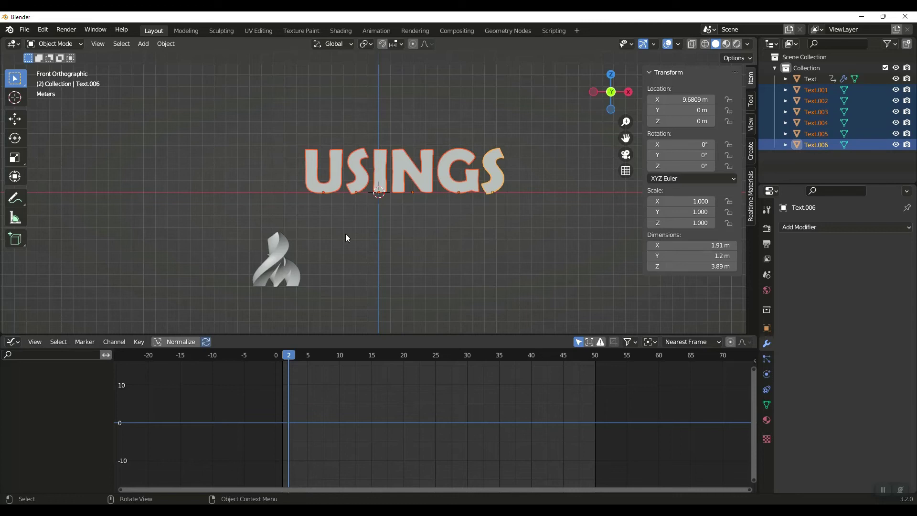
shift+click(280, 253)
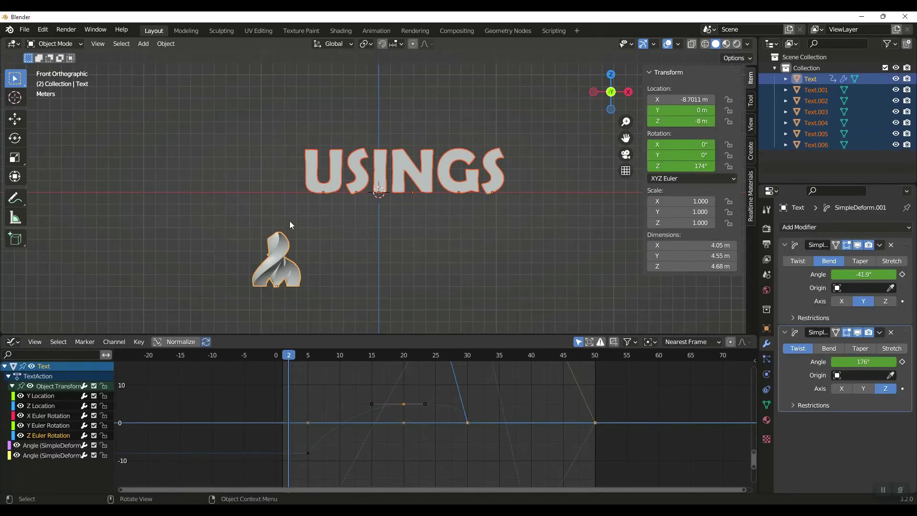
Step: Link the M's animation data to all letters, copy its Simple Deform modifiers, and play back
key(ctrl+l)
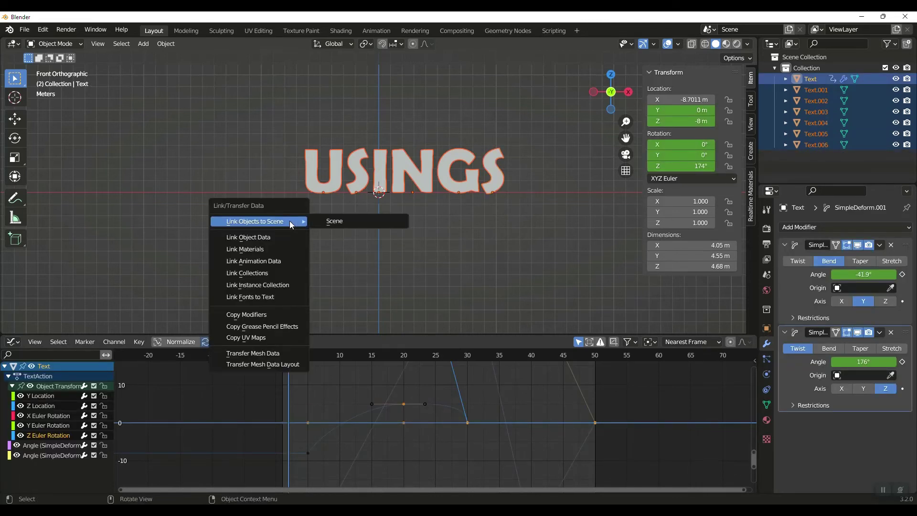
click(280, 263)
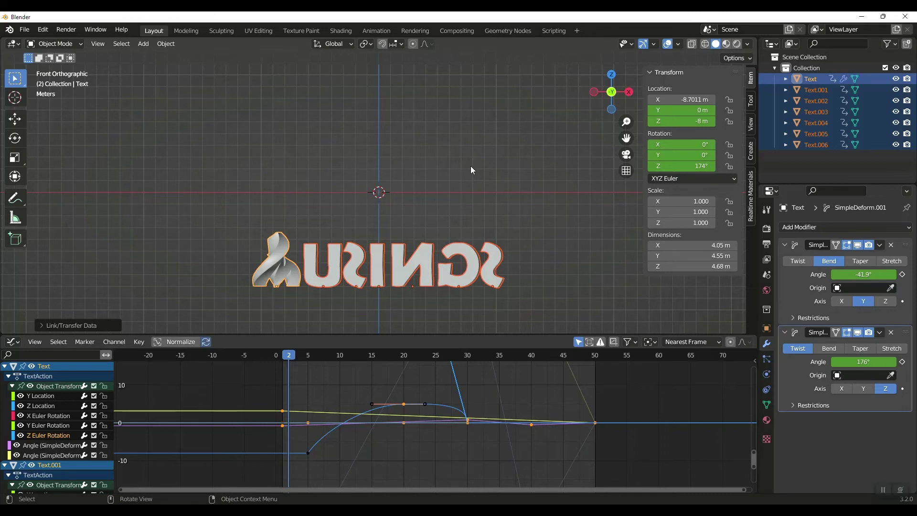
key(ctrl+l)
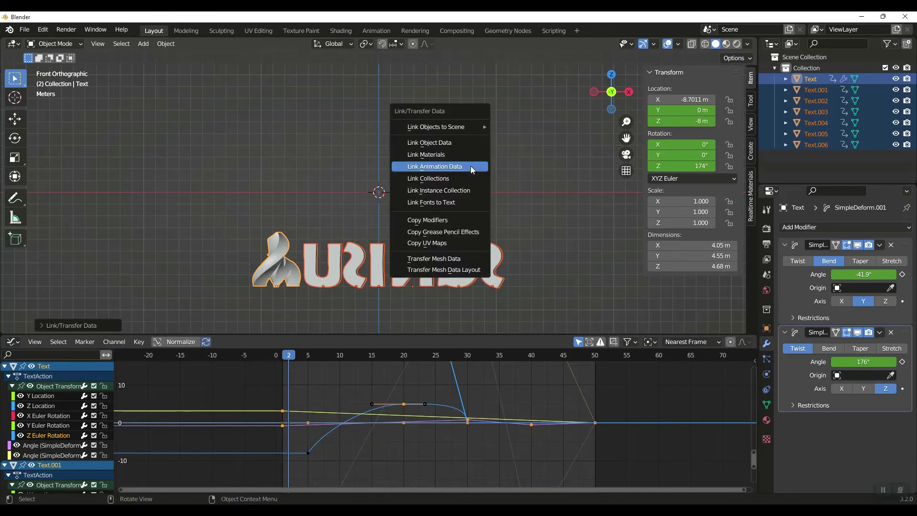
click(457, 219)
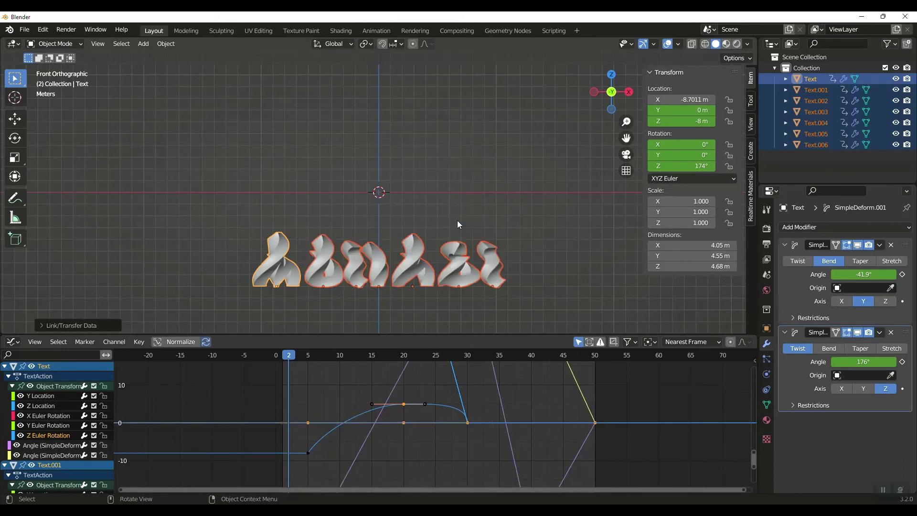
key(space)
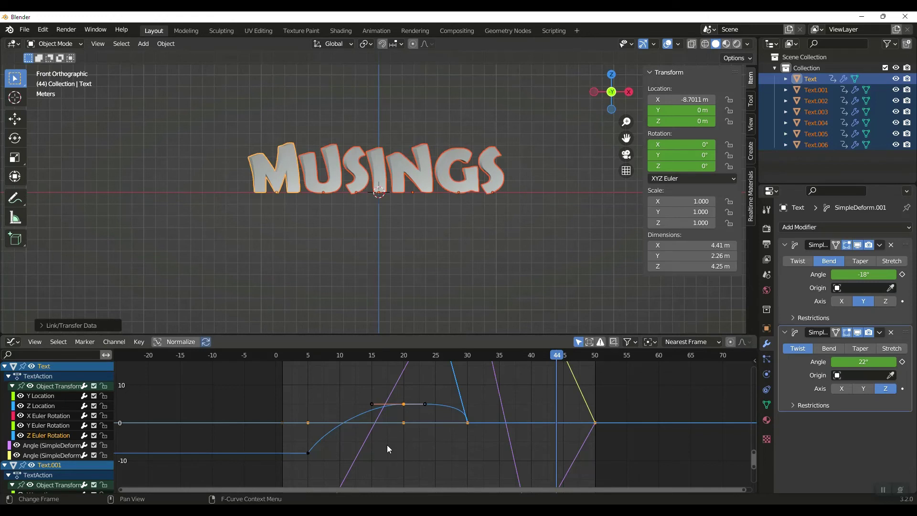
Step: Apply Object > Relations > Make Single User > Object Animation, then play and stop
click(162, 45)
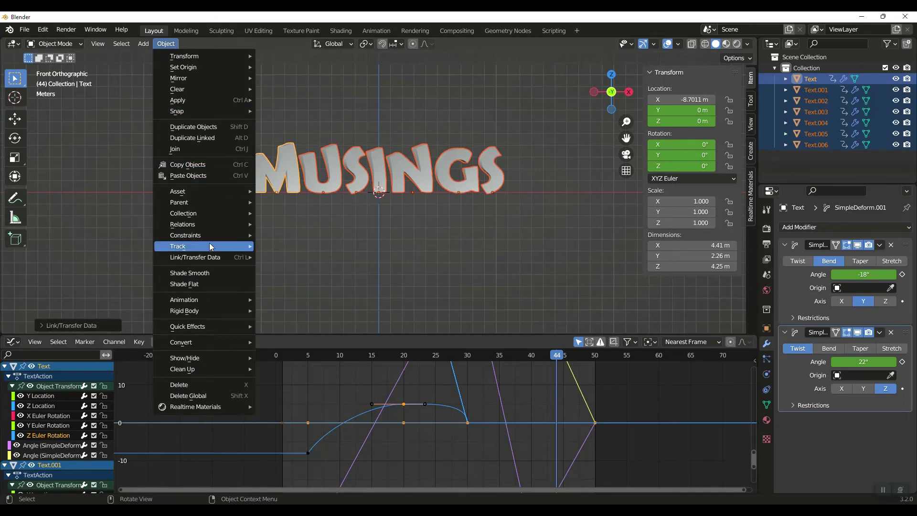
mouse_move(213, 226)
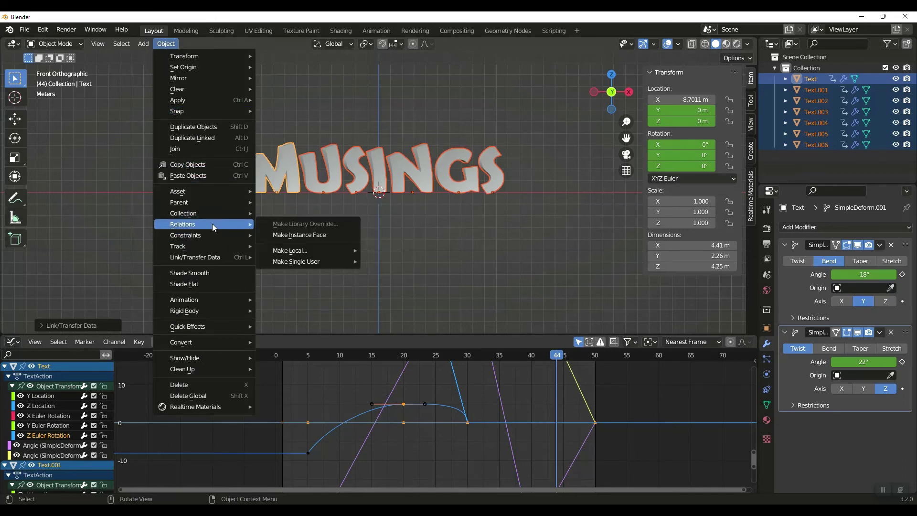
mouse_move(300, 258)
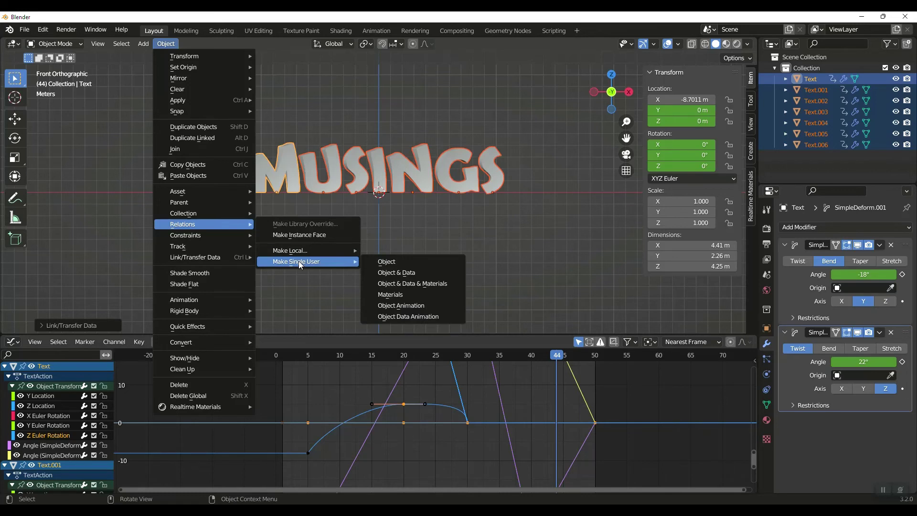
click(399, 306)
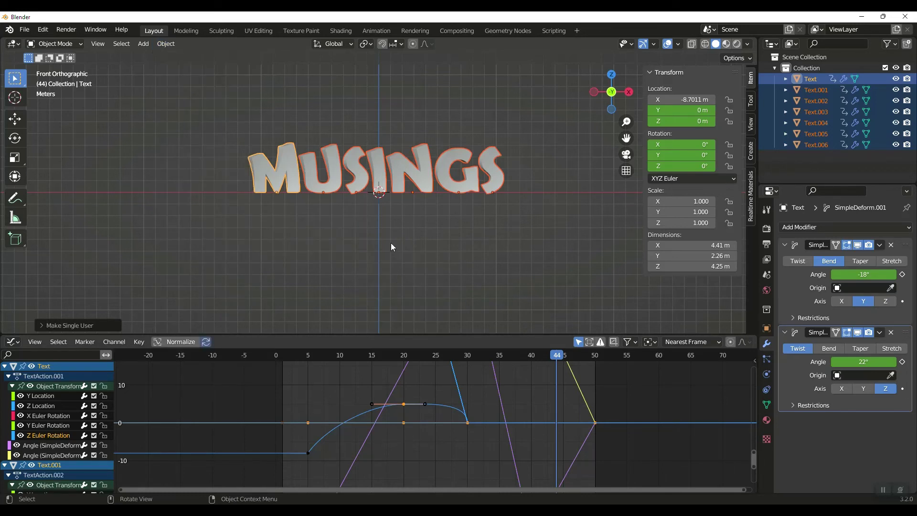
key(space)
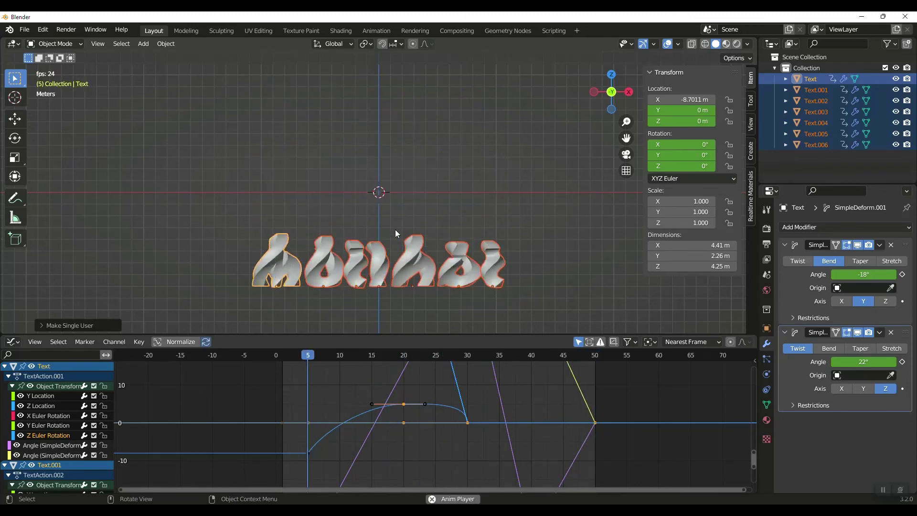
key(space)
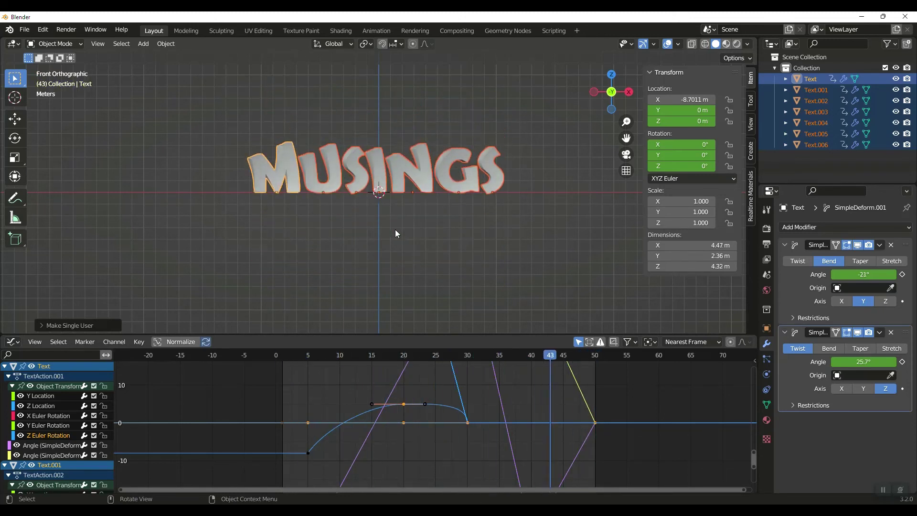
Step: Shift the U's keyframes about 4.5 frames later and play back the stagger
click(328, 187)
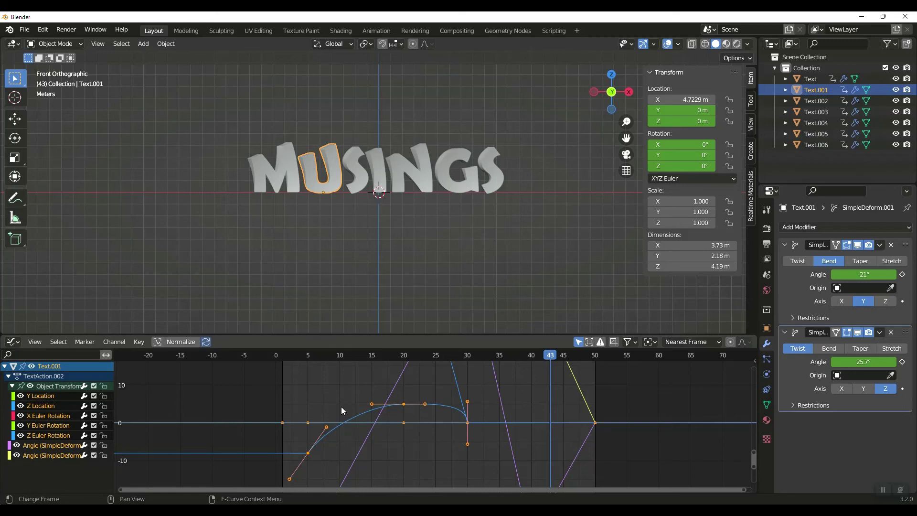
key(g)
key(x)
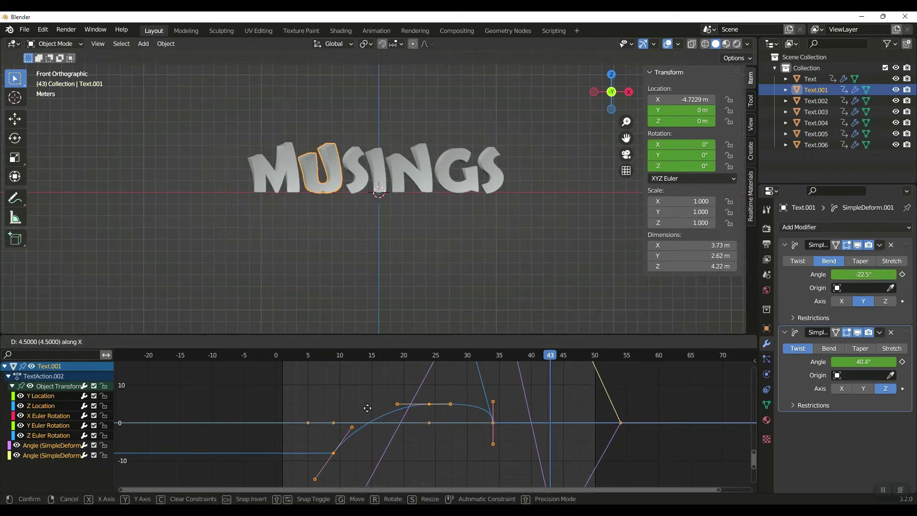
click(367, 408)
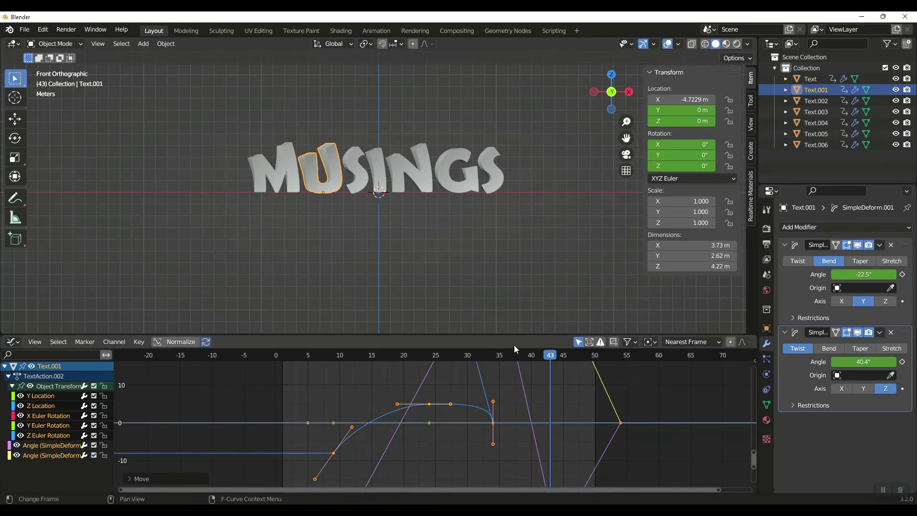
key(space)
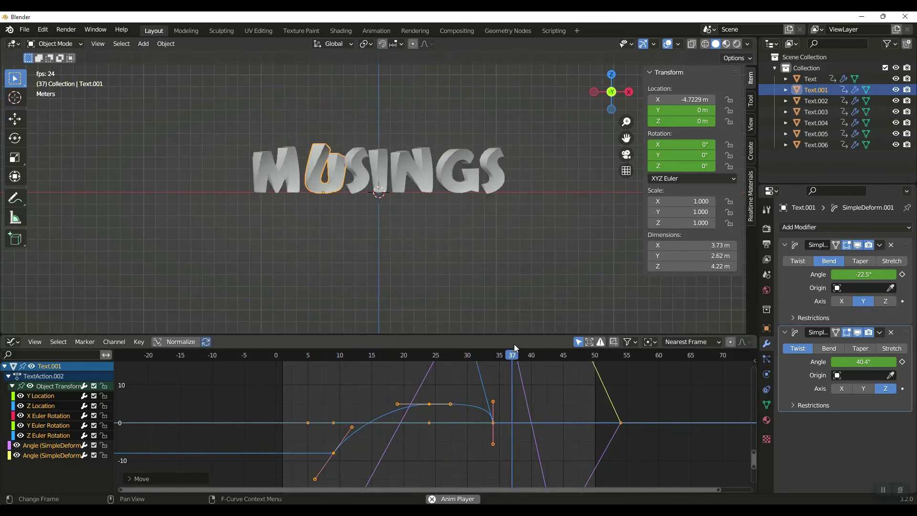
key(space)
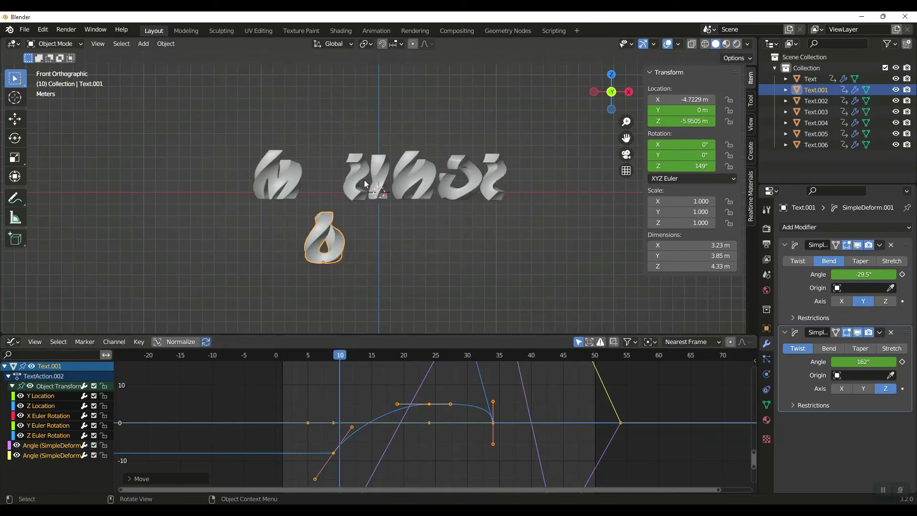
Step: Select the first S and slide all its keyframes later in time
click(356, 181)
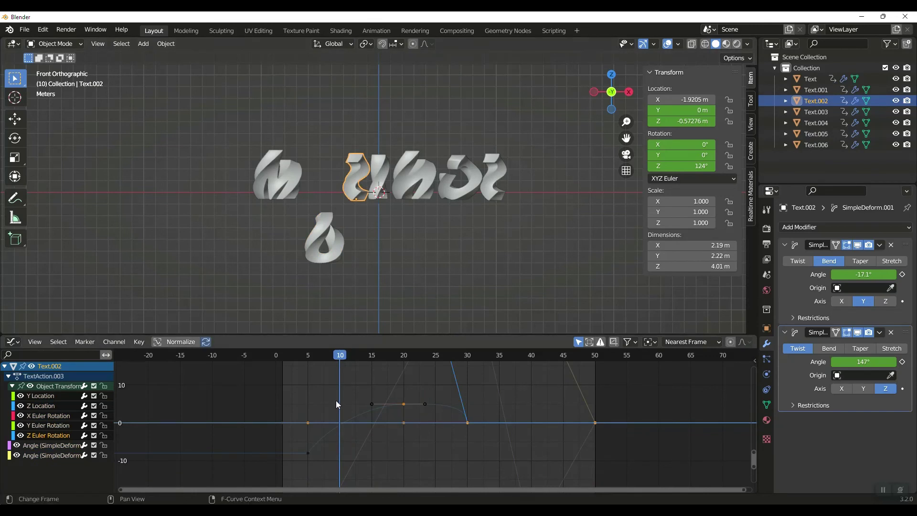
key(a)
key(g)
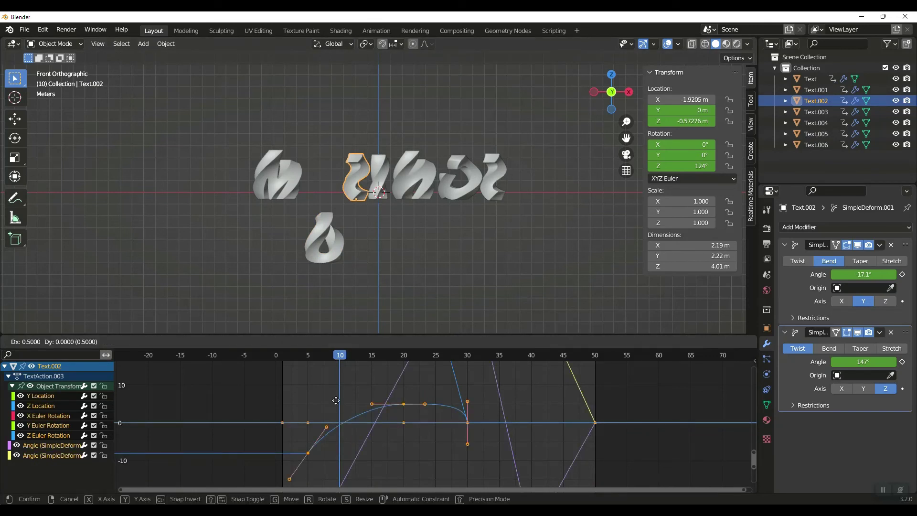
key(x)
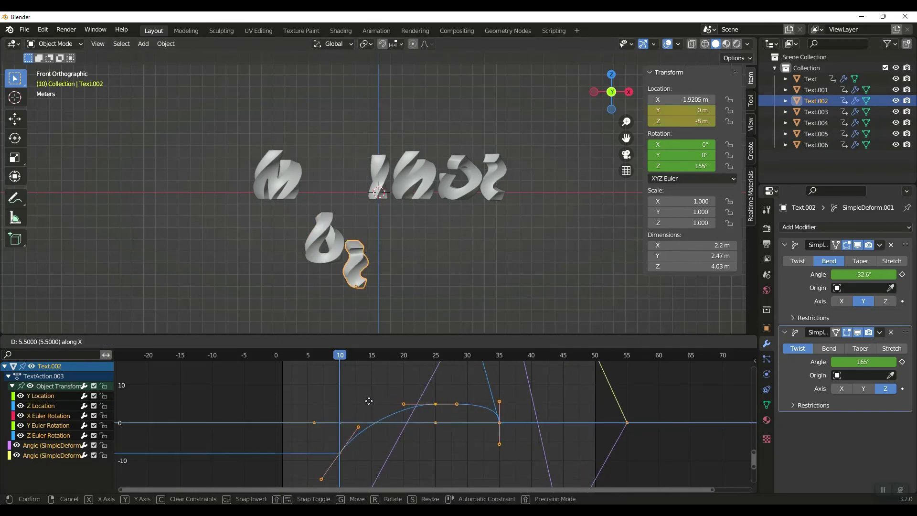
click(391, 402)
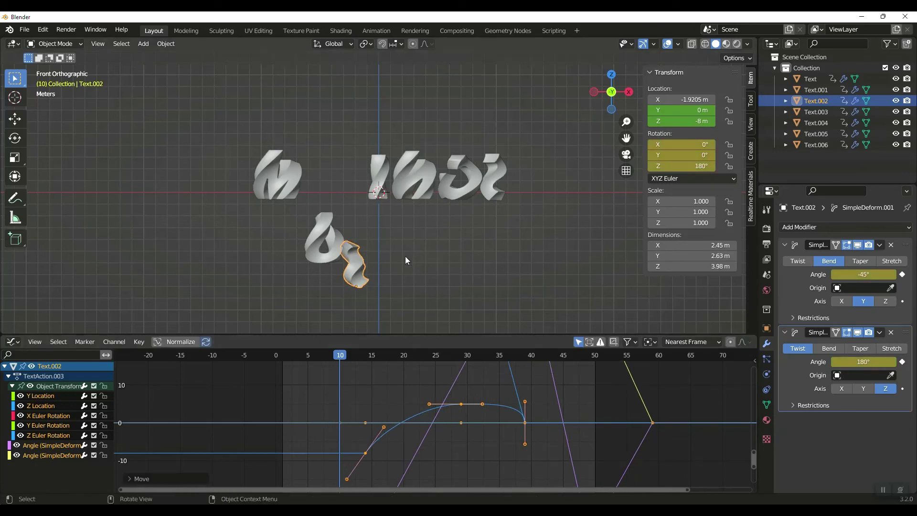
Step: Shift the I's keyframes later, then the N's about 18 frames later
click(382, 185)
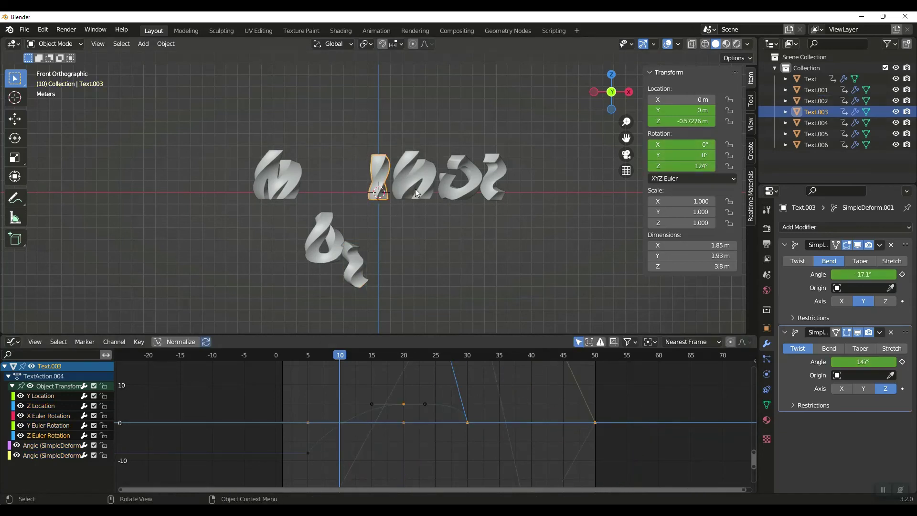
key(a)
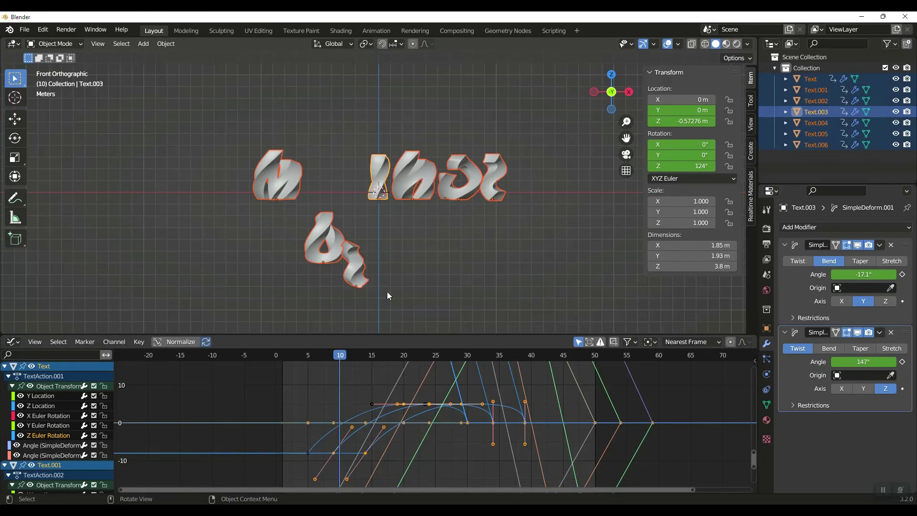
click(385, 171)
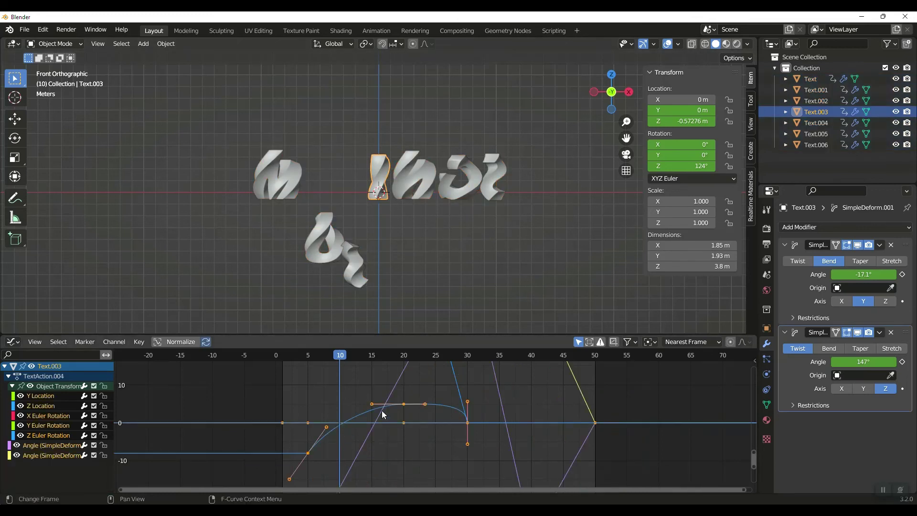
key(g)
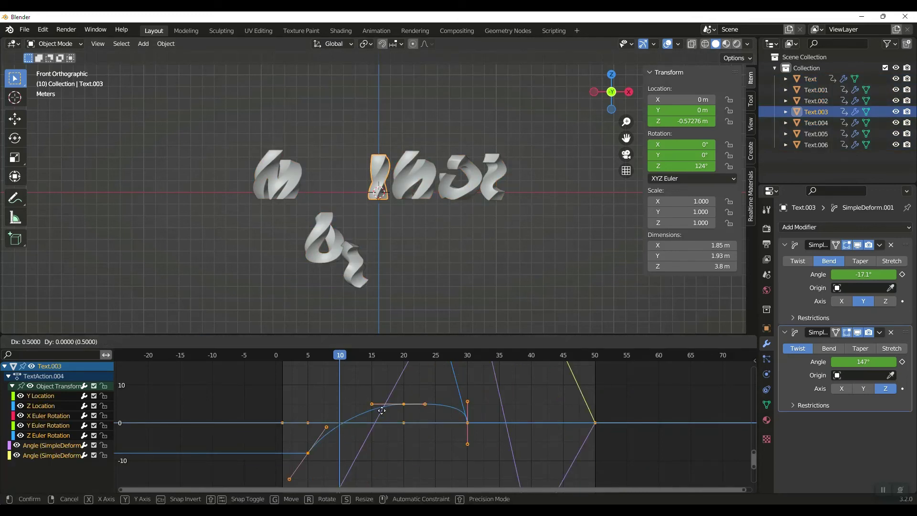
key(x)
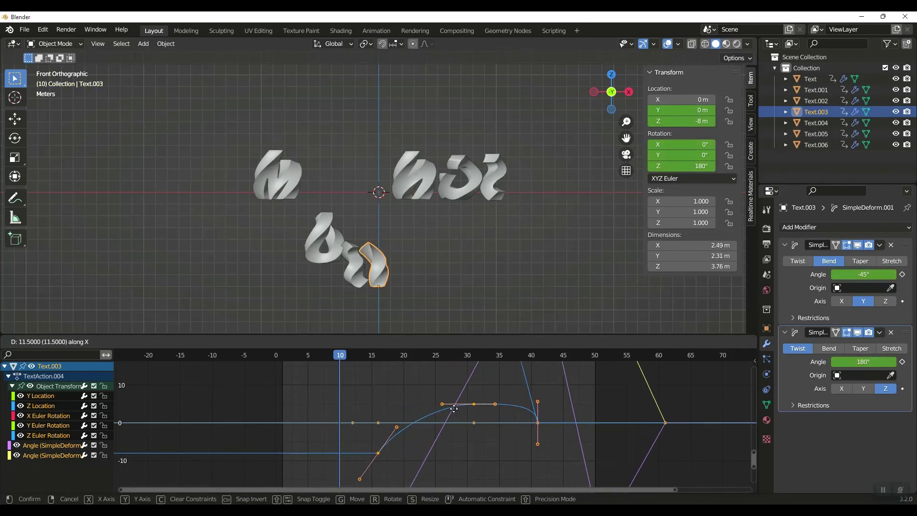
click(472, 409)
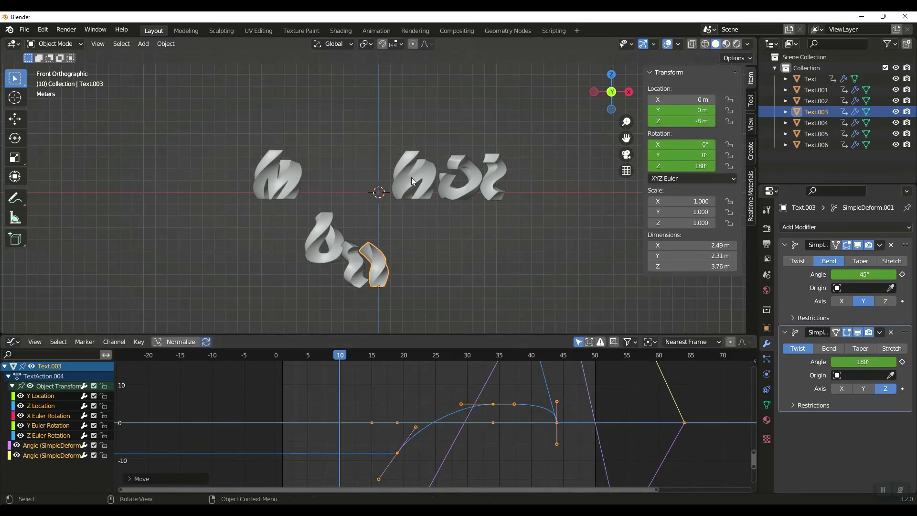
click(411, 177)
key(a)
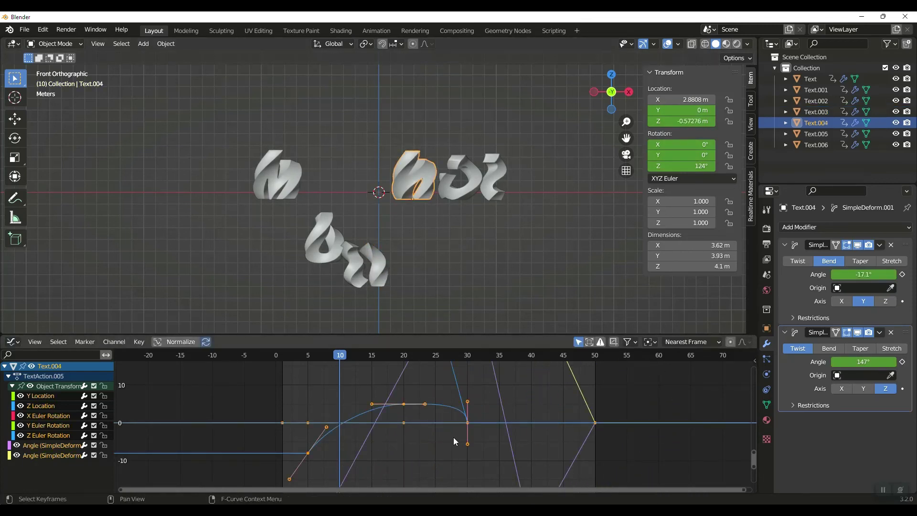
key(g)
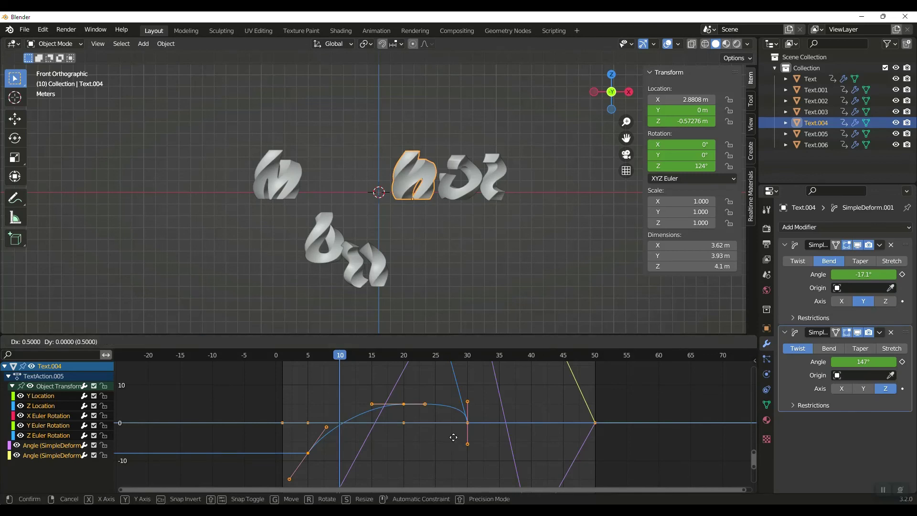
key(x)
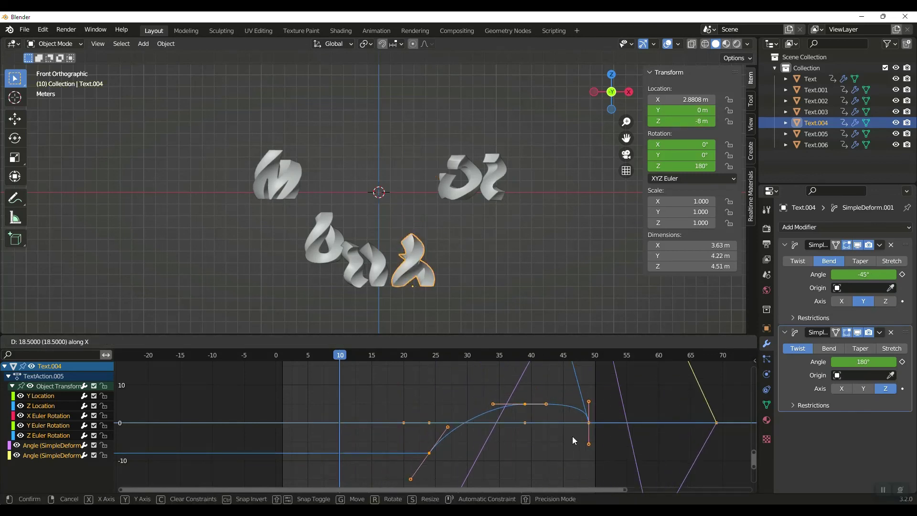
click(574, 439)
Step: Shift the G's keyframes later and the final S's about 29 frames later
click(465, 194)
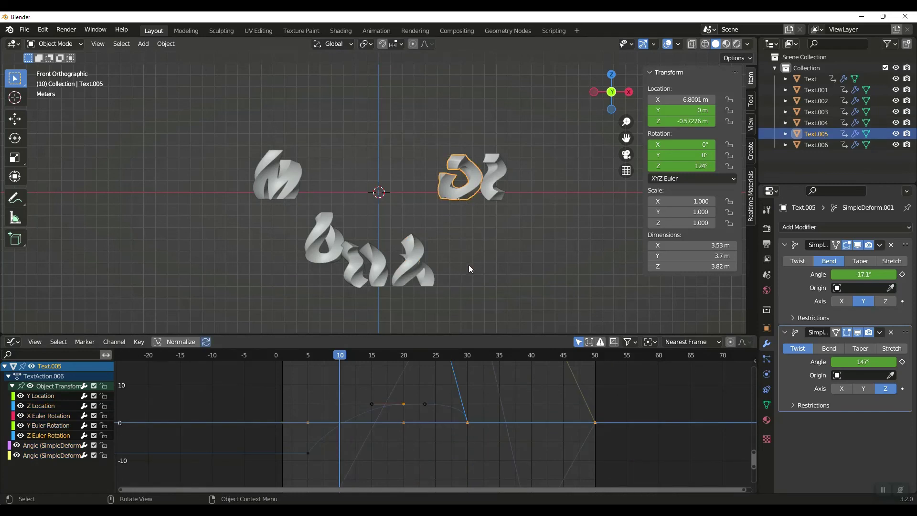
key(a)
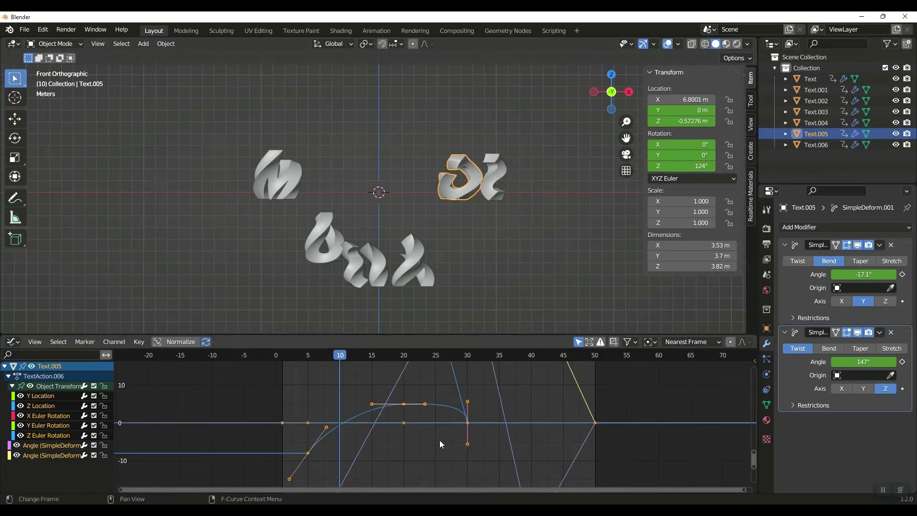
key(g)
key(x)
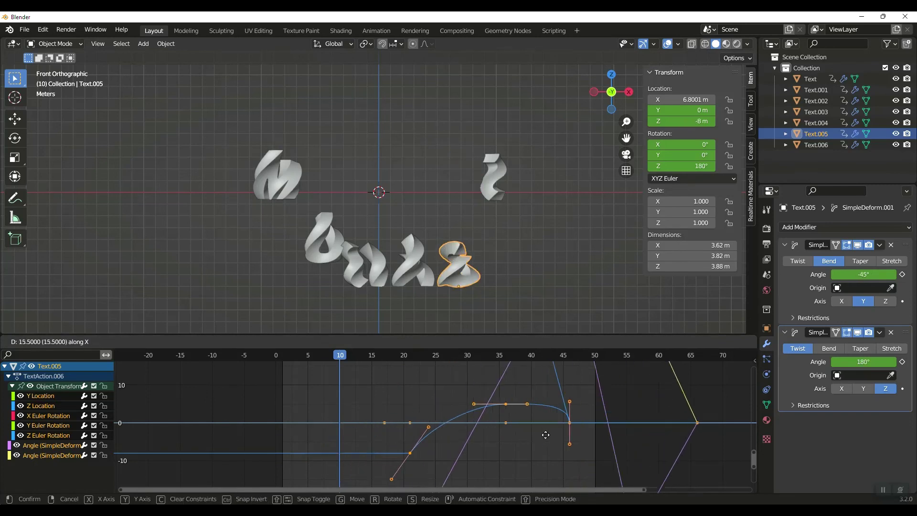
click(591, 434)
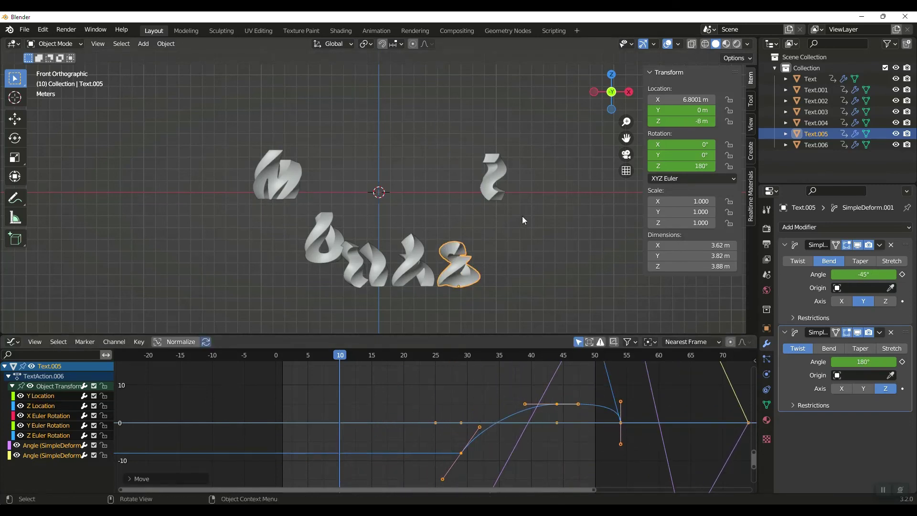
click(490, 186)
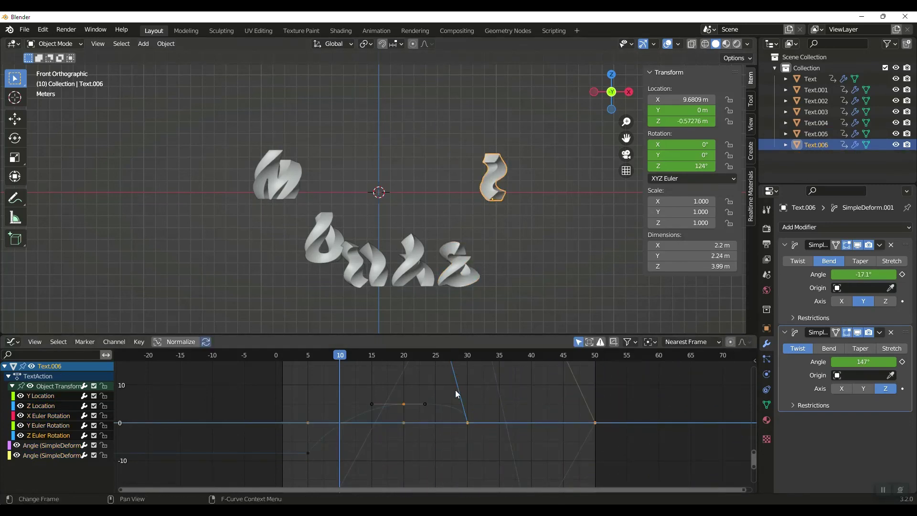
key(a)
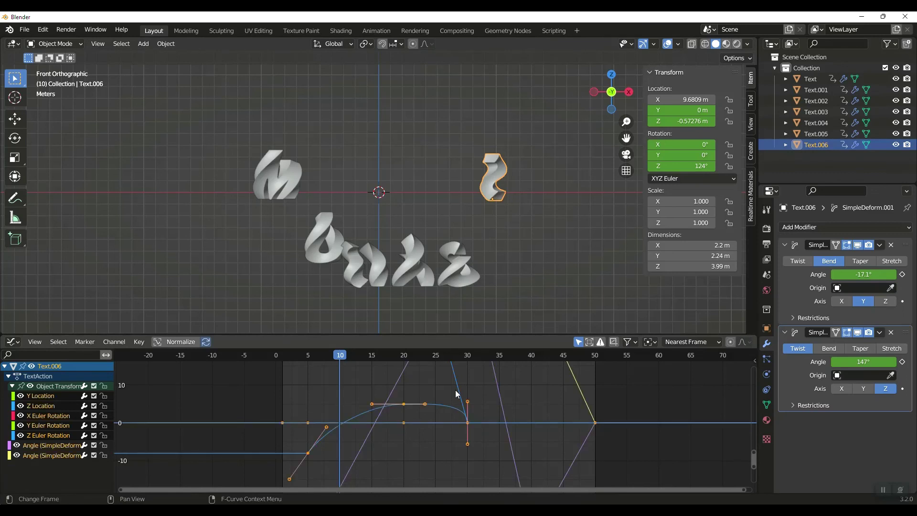
key(g)
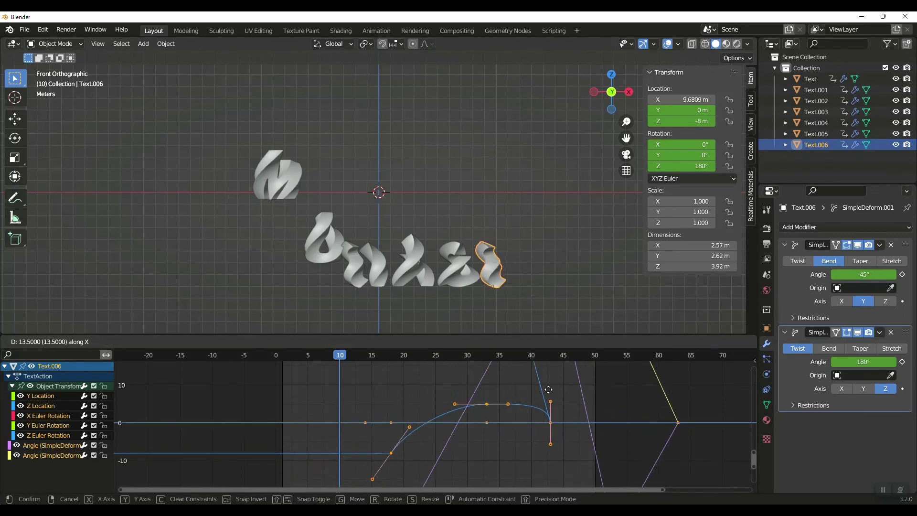
click(631, 401)
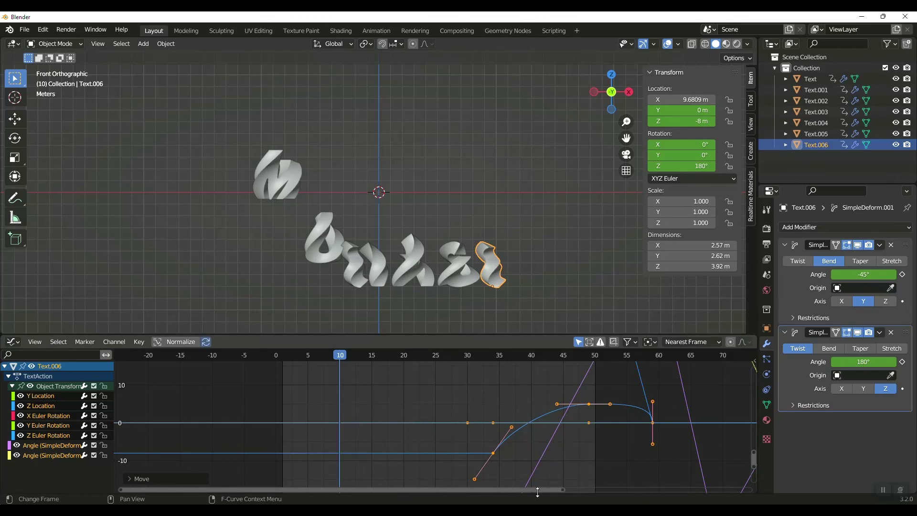
drag(539, 489, 641, 488)
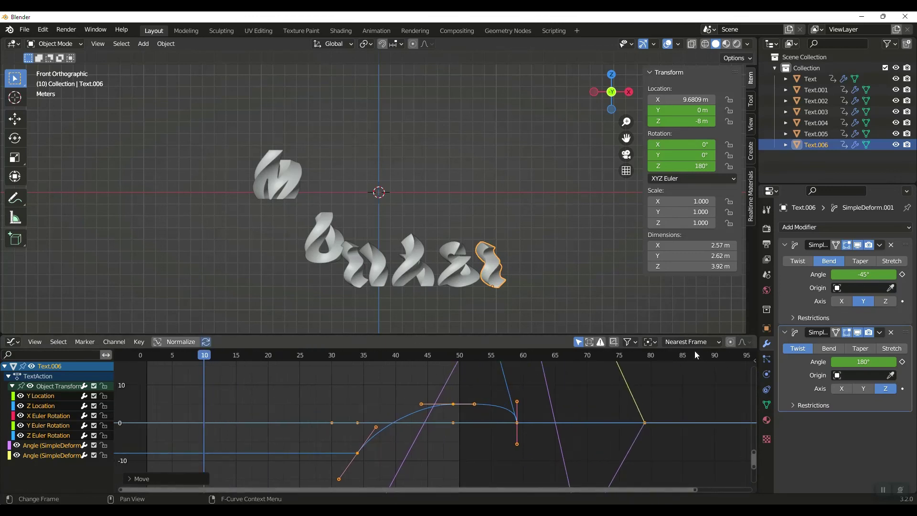
Step: Switch the lower editor back to the Timeline, set End to 100, and play
click(13, 341)
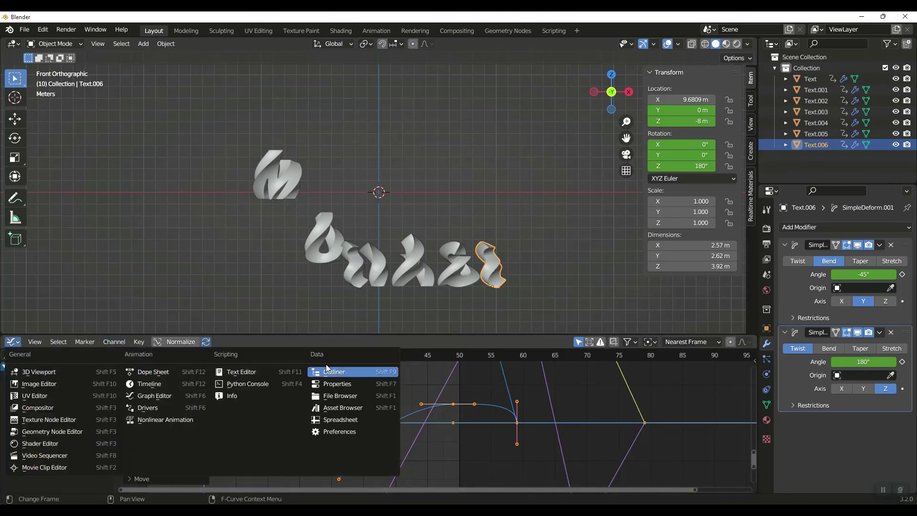
click(136, 386)
click(717, 341)
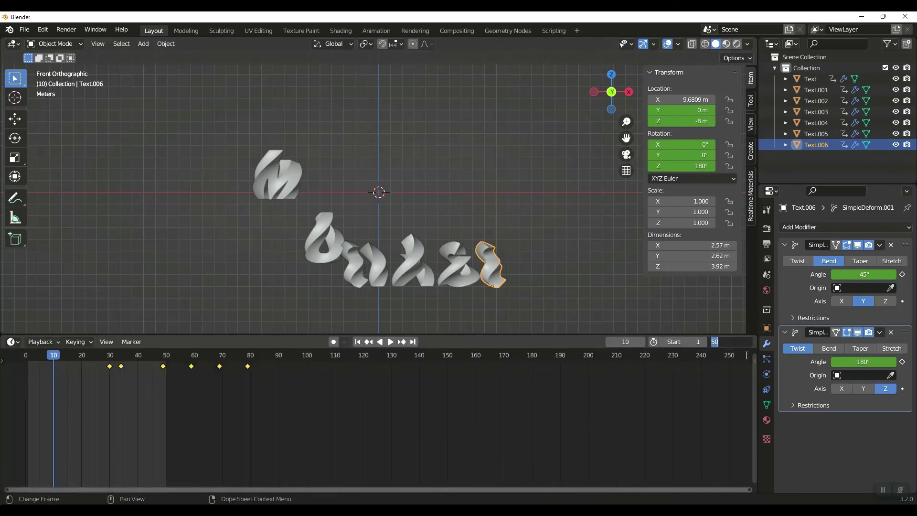
text(100)
key(Return)
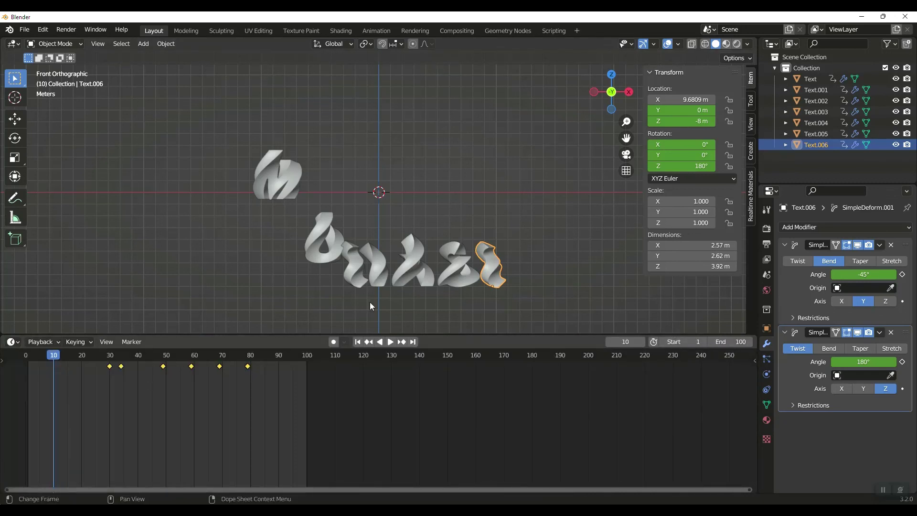
key(space)
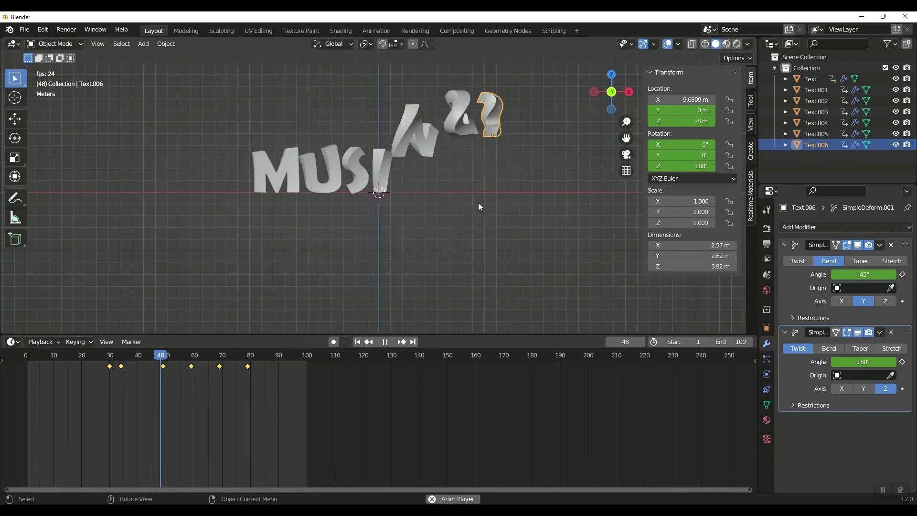